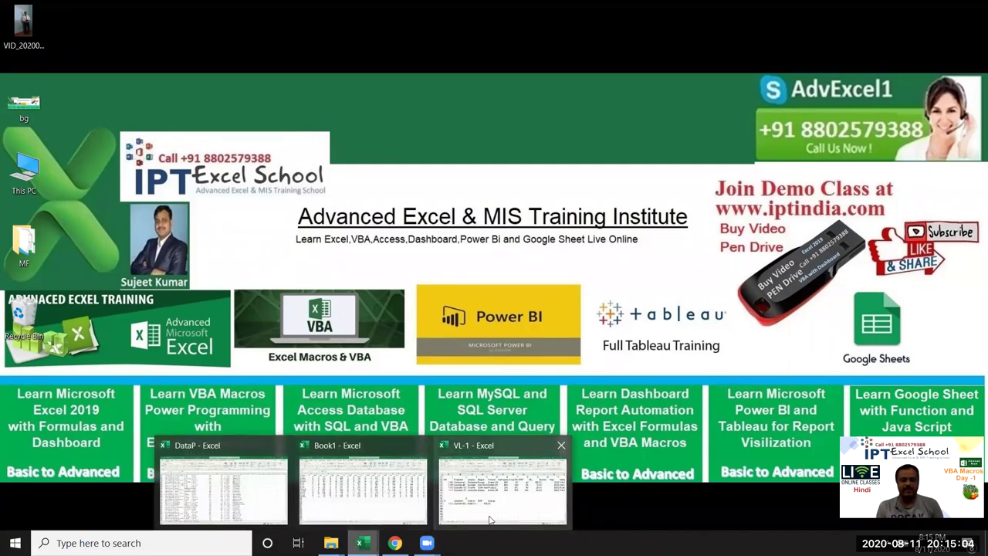
# Bring the VL-1 workbook to the front from the Excel taskbar thumbnails
pyautogui.click(470, 494)
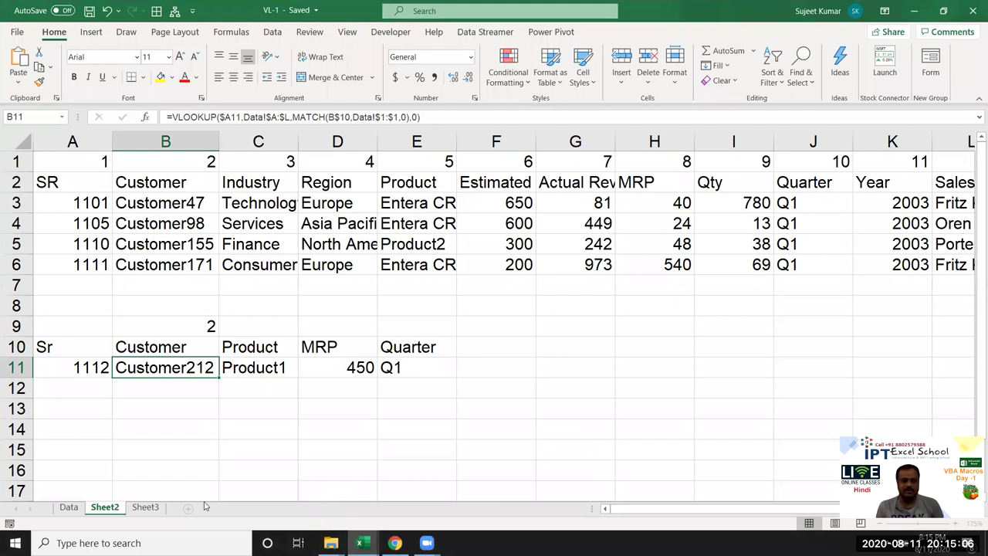
# Switch to Sheet3, zoom in, and enter 'VBA' in A1
pyautogui.click(147, 507)
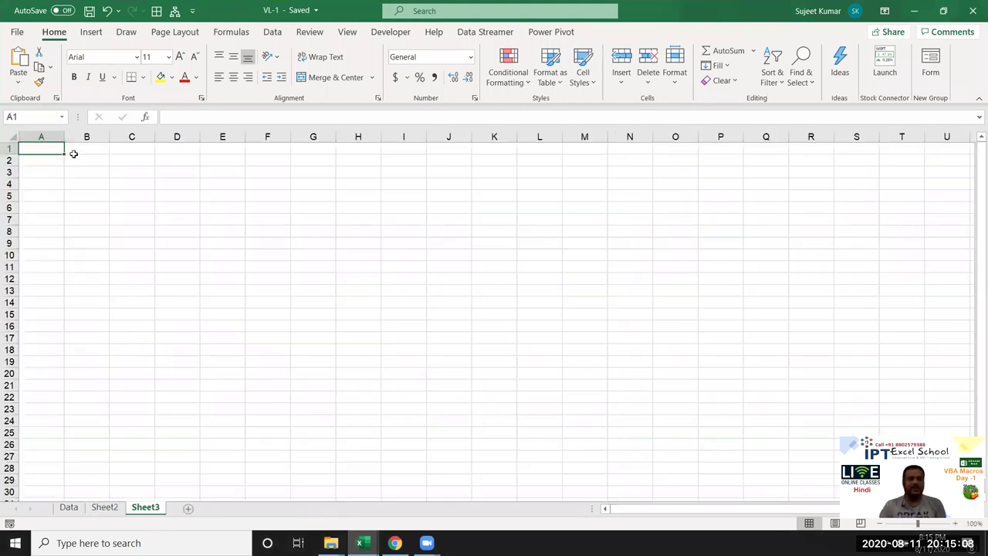
pyautogui.scroll(4, 81, 192)
pyautogui.scroll(1, 82, 192)
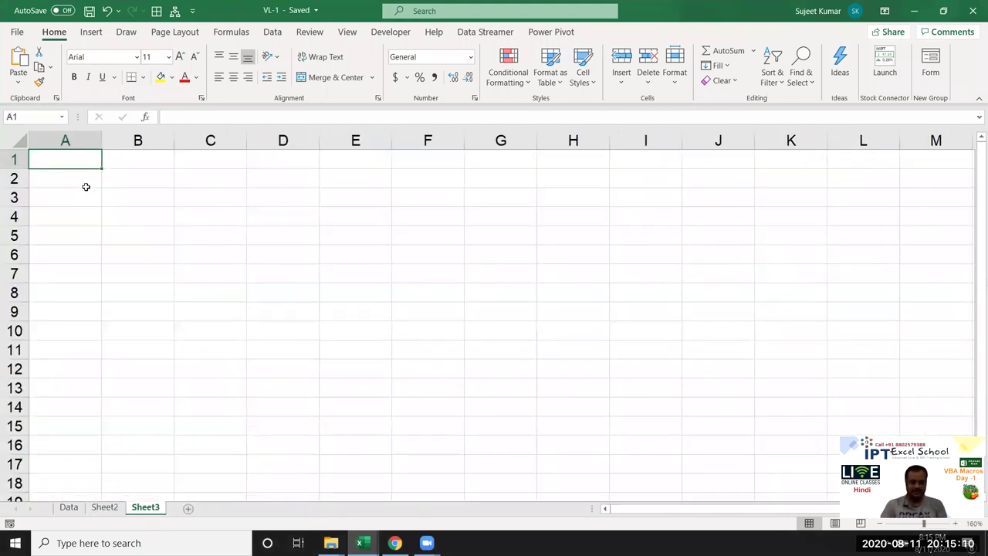
pyautogui.write('VBA')
pyautogui.press('Return')
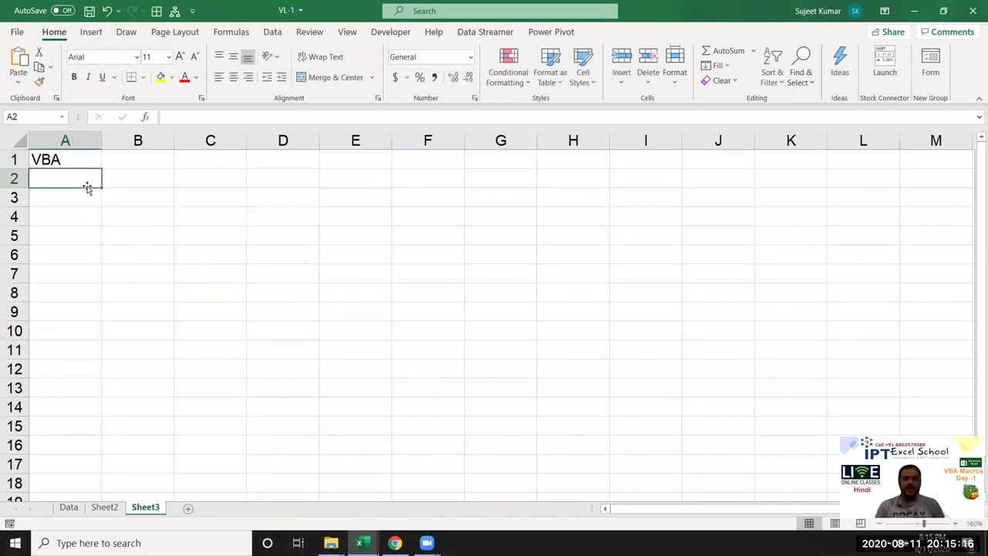
# Enter 'VB6.' in A2, correcting the mistyped letters
pyautogui.write('VS6')
pyautogui.press('BackSpace')
pyautogui.press('BackSpace')
pyautogui.press('BackSpace')
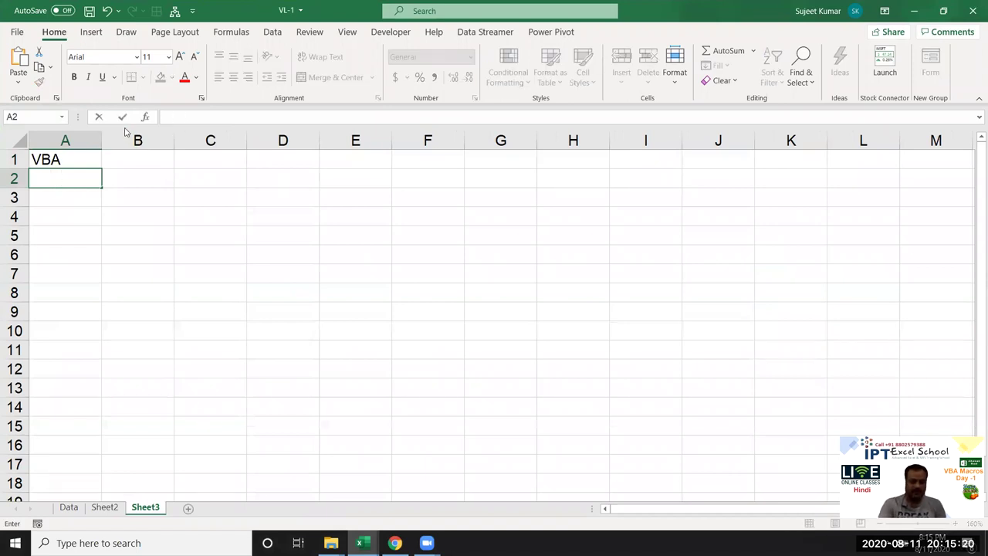
pyautogui.write('VB6.')
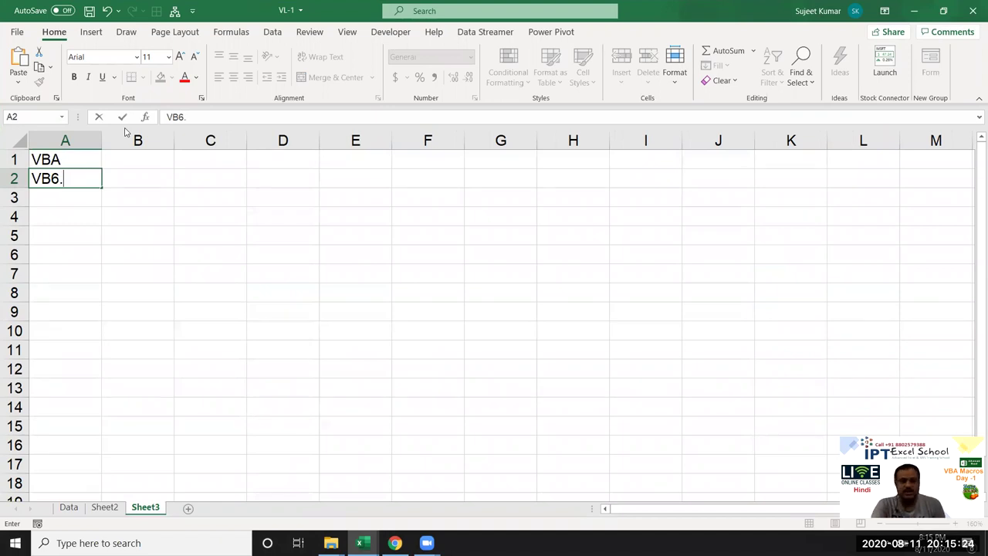
pyautogui.press('Return')
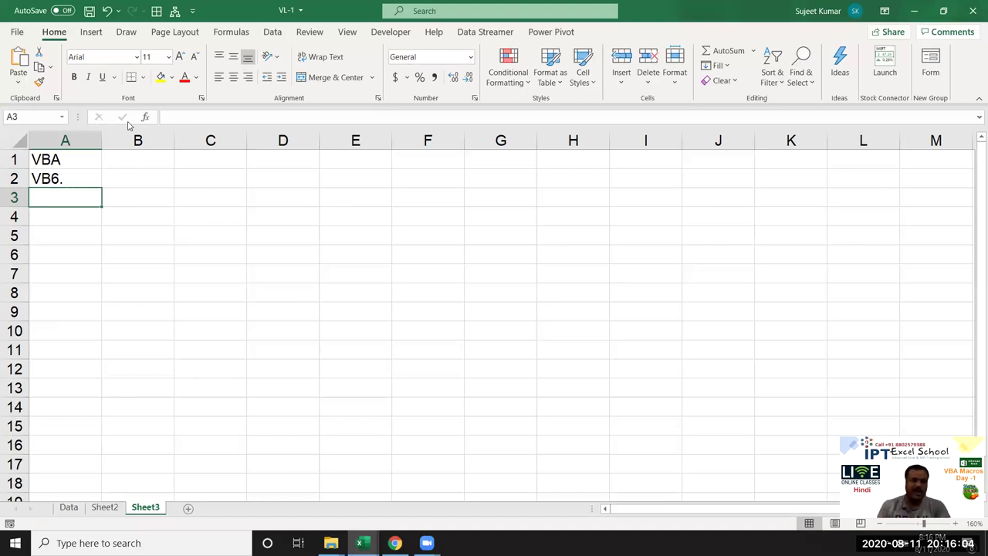
# Clear A2, enter 'Macros' in B2, and show the Developer tab
pyautogui.press('Up')
pyautogui.press('Delete')
pyautogui.press('Right')
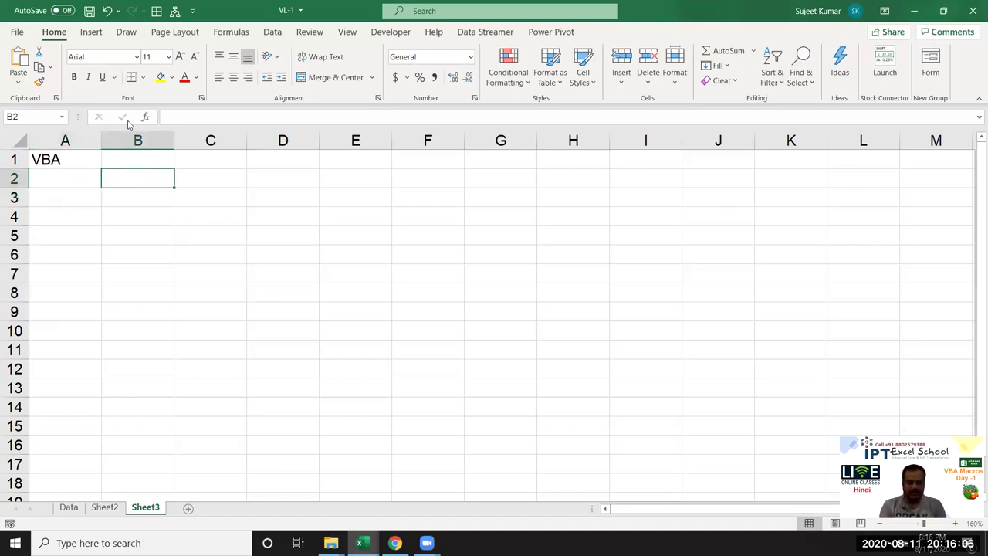
pyautogui.write('Mar')
pyautogui.write('c')
pyautogui.press('BackSpace')
pyautogui.press('BackSpace')
pyautogui.write('cros')
pyautogui.press('Return')
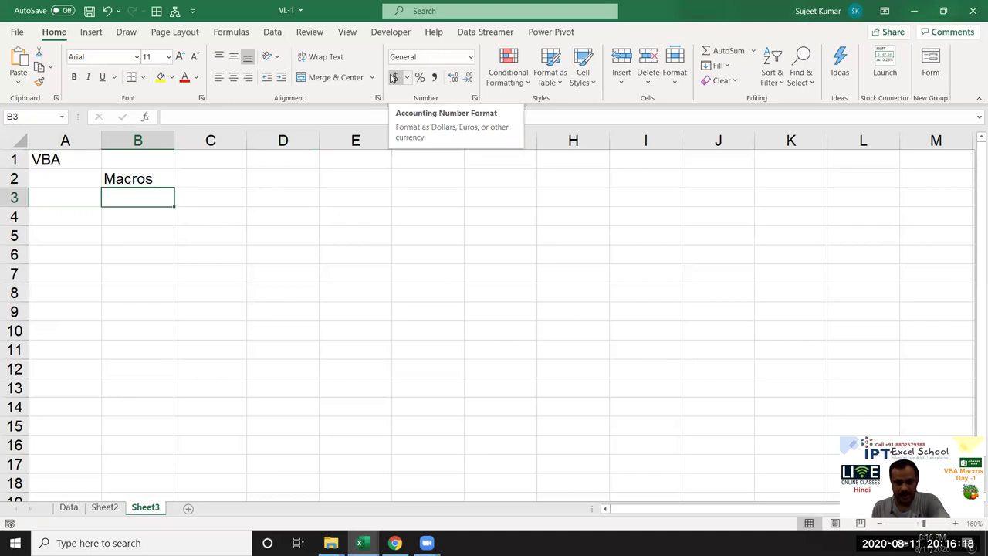
pyautogui.click(390, 32)
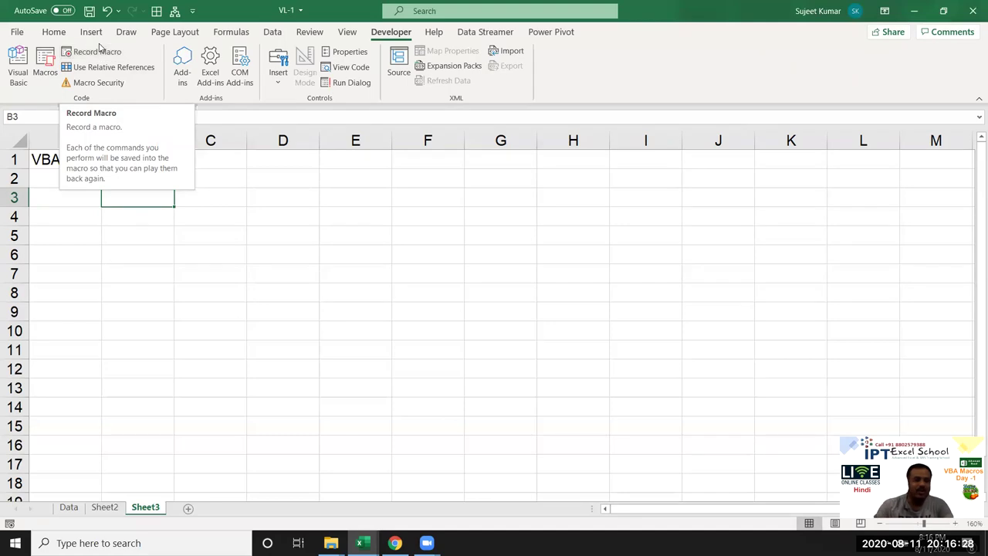
pyautogui.click(80, 160)
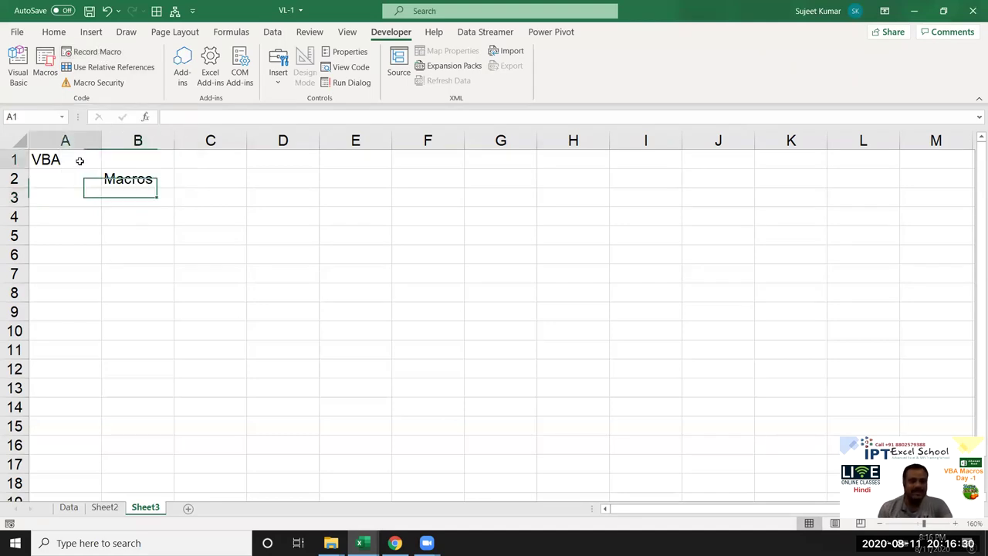
pyautogui.click(158, 179)
pyautogui.click(74, 169)
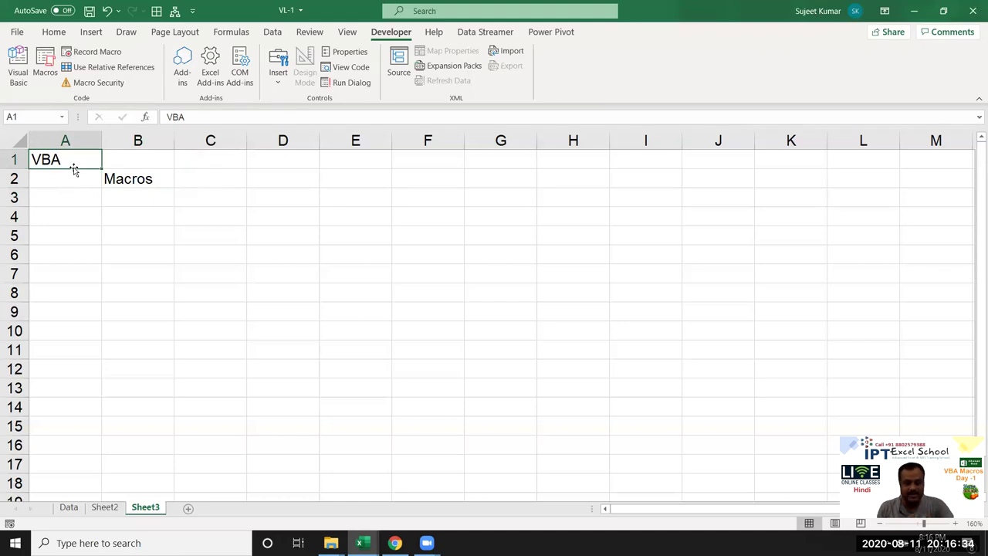
pyautogui.click(121, 181)
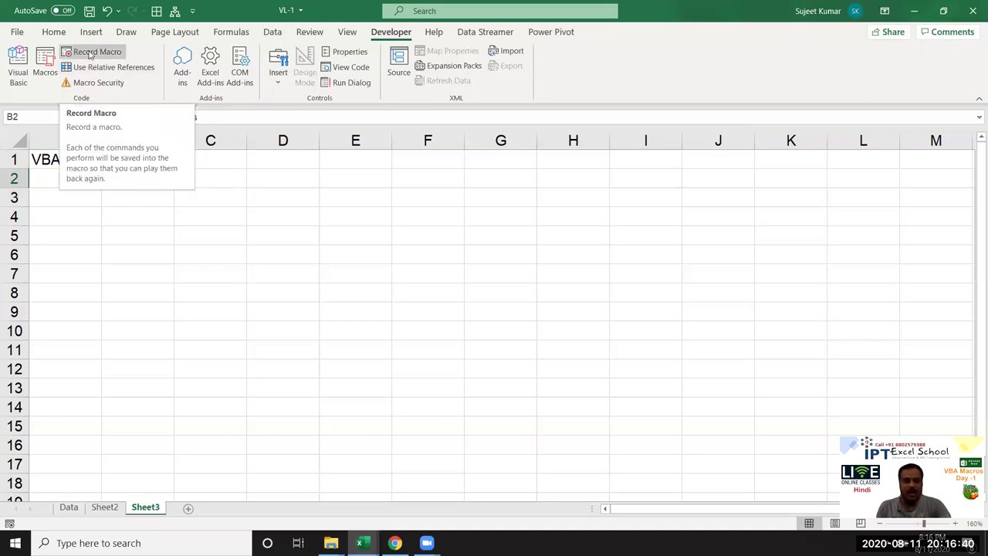
pyautogui.click(190, 215)
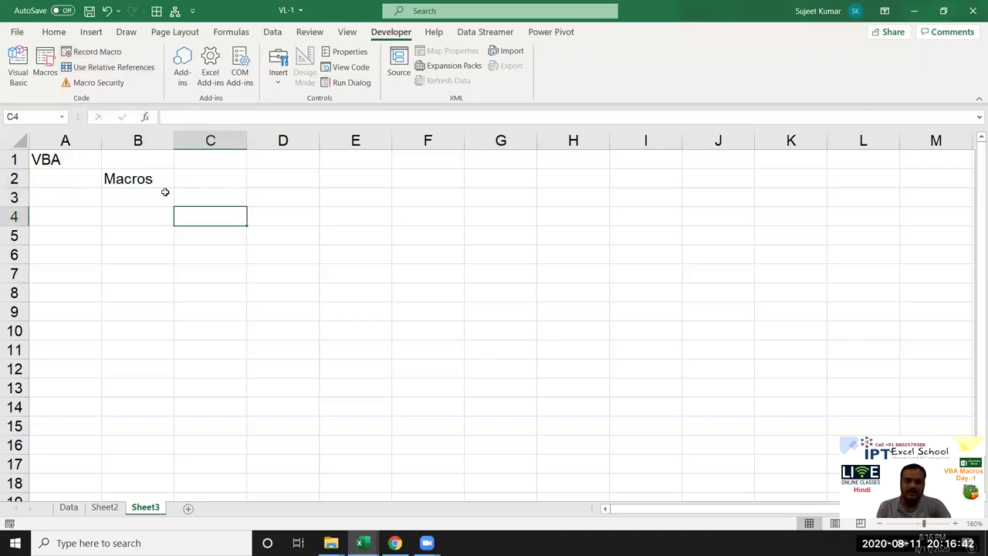
pyautogui.click(85, 166)
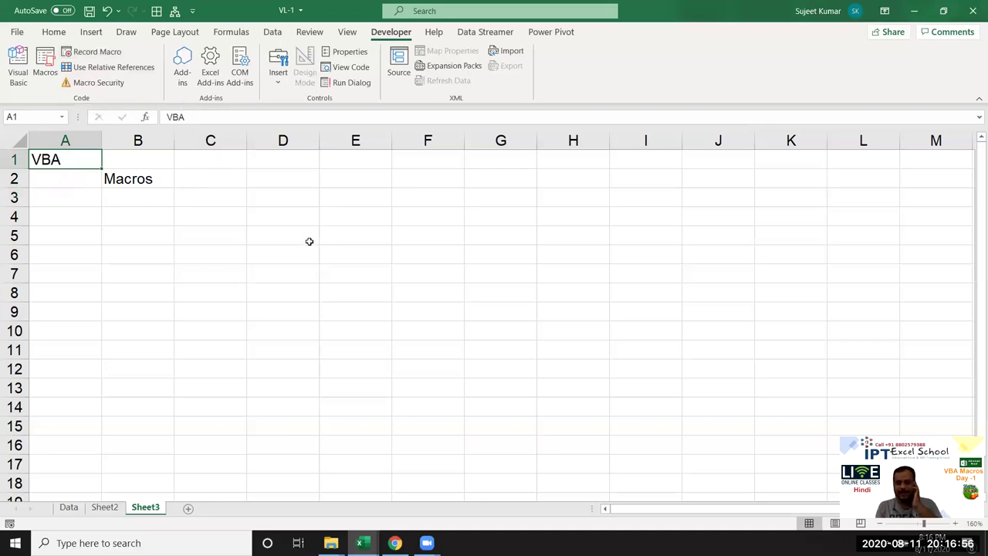
# Add a new Sheet4 and start recording Macro1
pyautogui.click(187, 508)
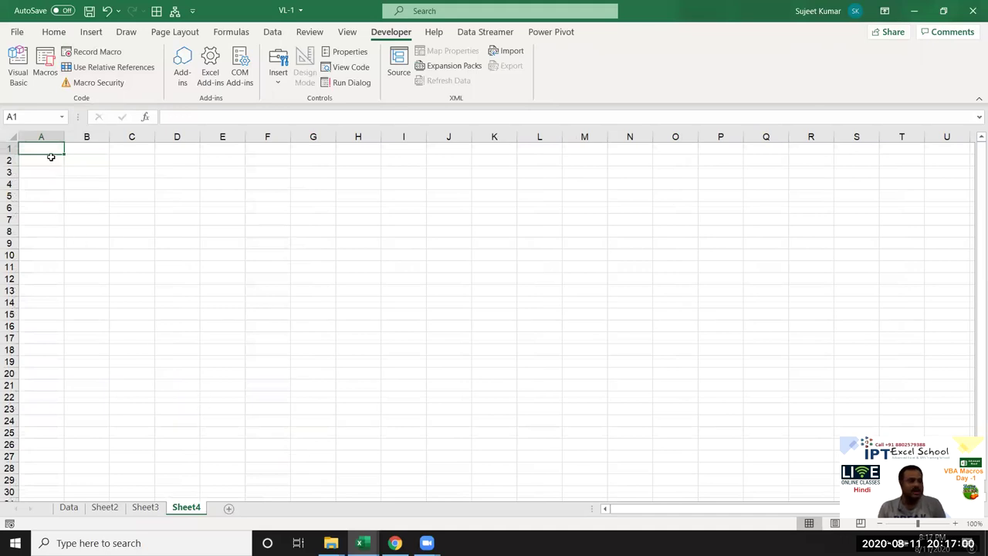
pyautogui.click(144, 151)
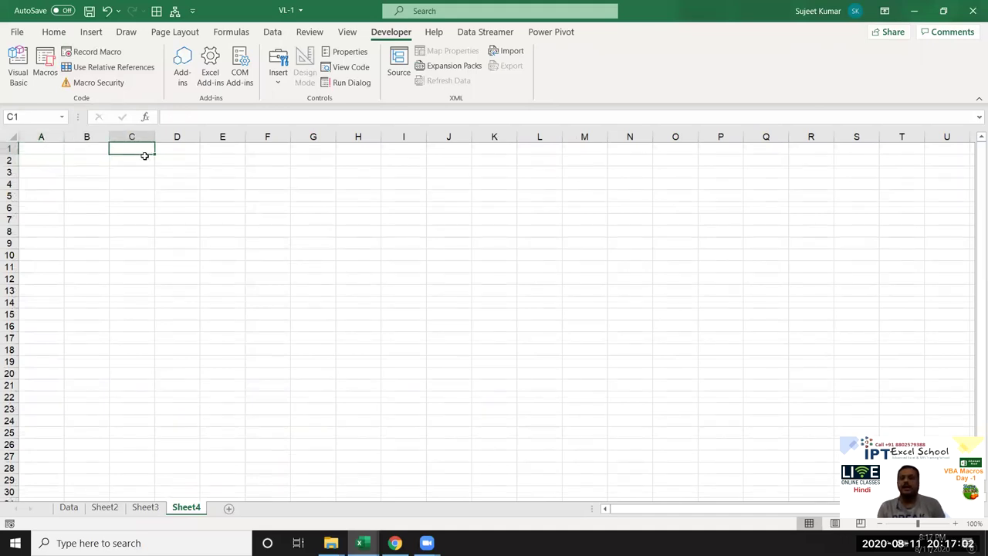
pyautogui.click(102, 152)
pyautogui.click(140, 154)
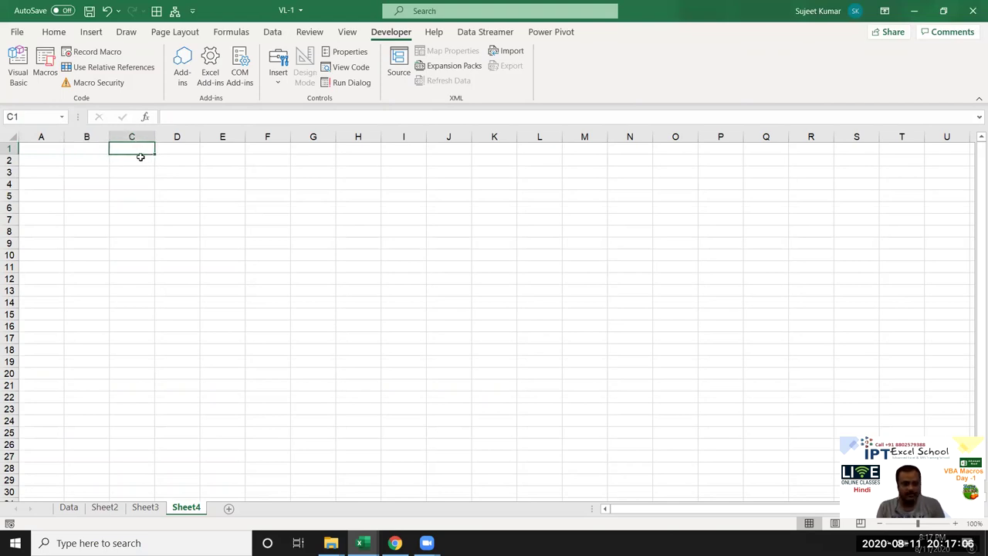
pyautogui.click(157, 276)
pyautogui.click(93, 52)
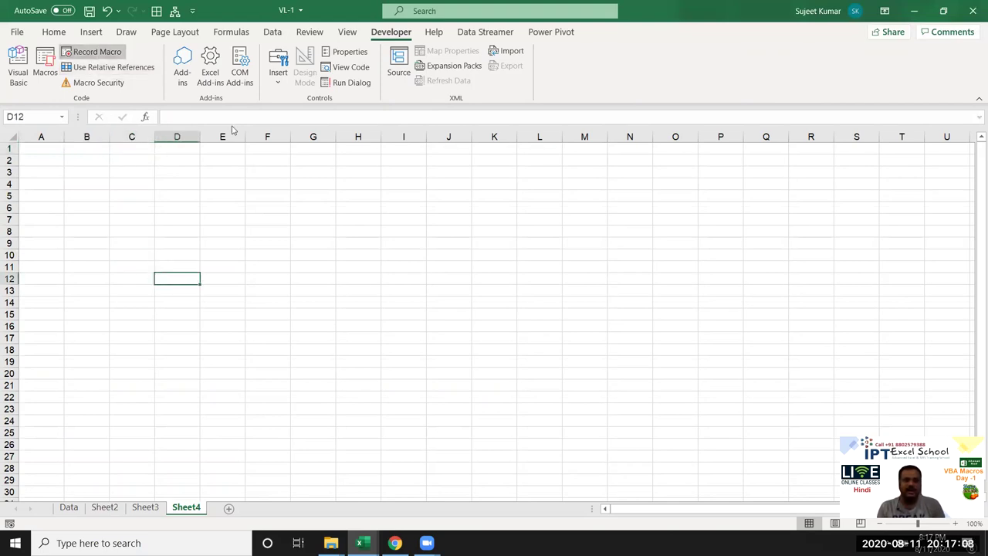
pyautogui.click(524, 325)
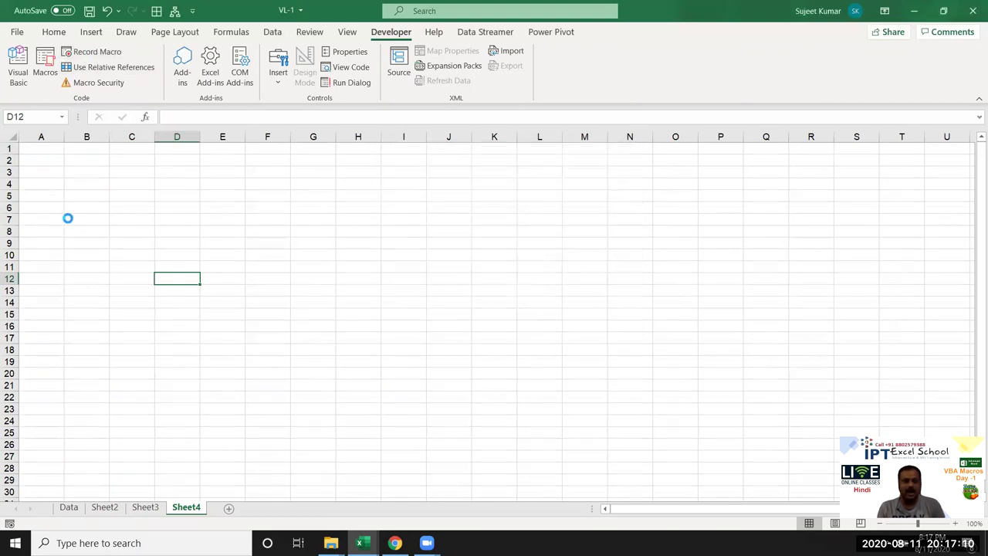
# Enter the headers Name, Roll and Marks in A1, B1 and C1
pyautogui.click(45, 148)
pyautogui.write('Name')
pyautogui.press('Return')
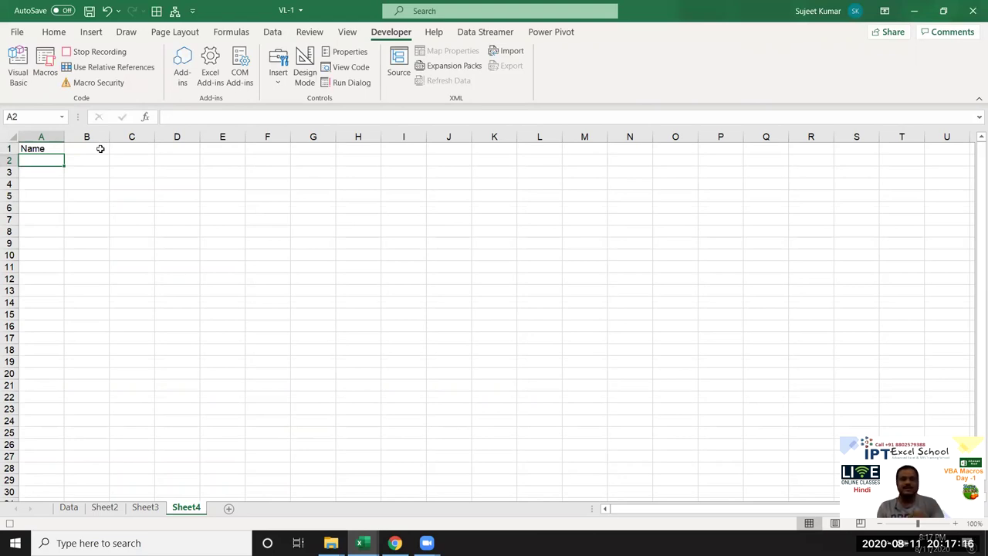
pyautogui.click(101, 148)
pyautogui.write('r')
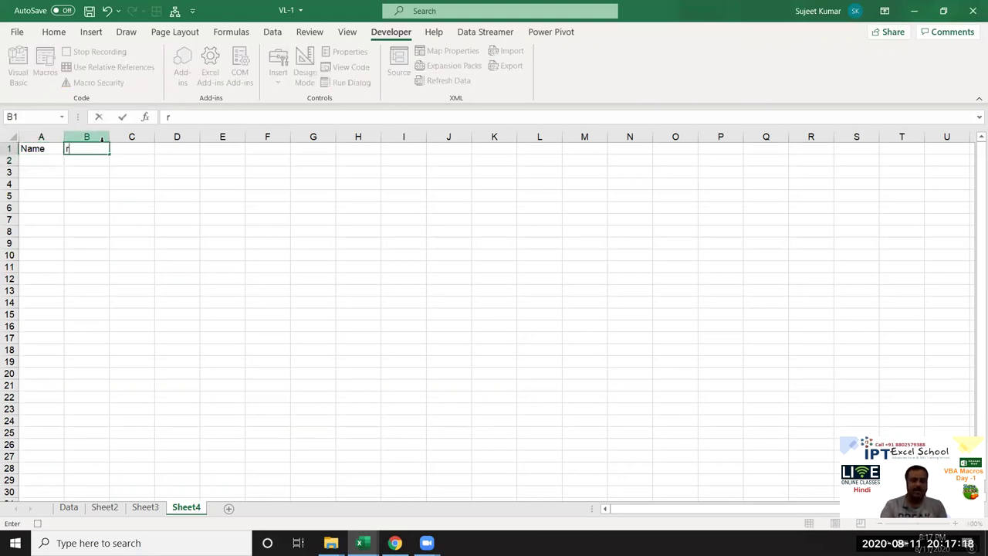
pyautogui.write('Roll')
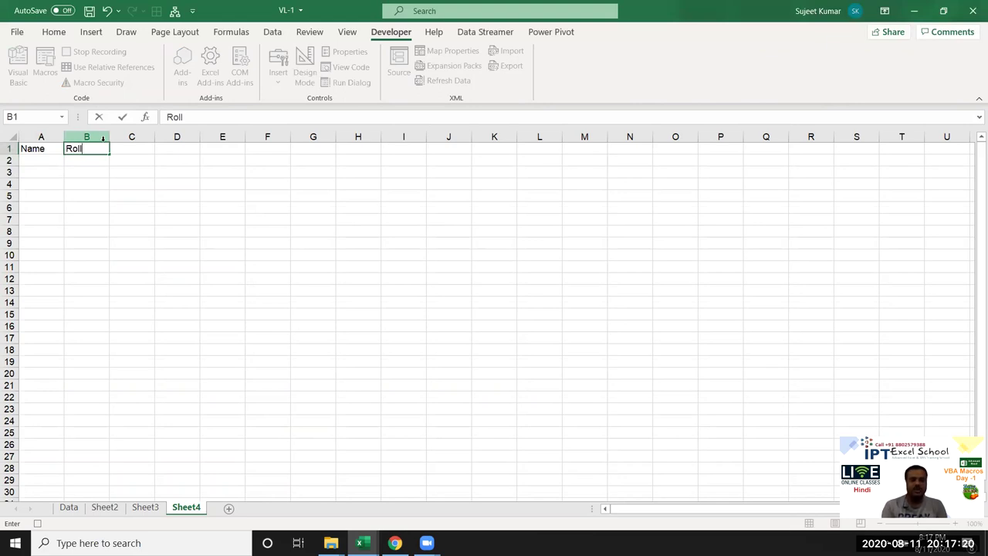
pyautogui.press('Tab')
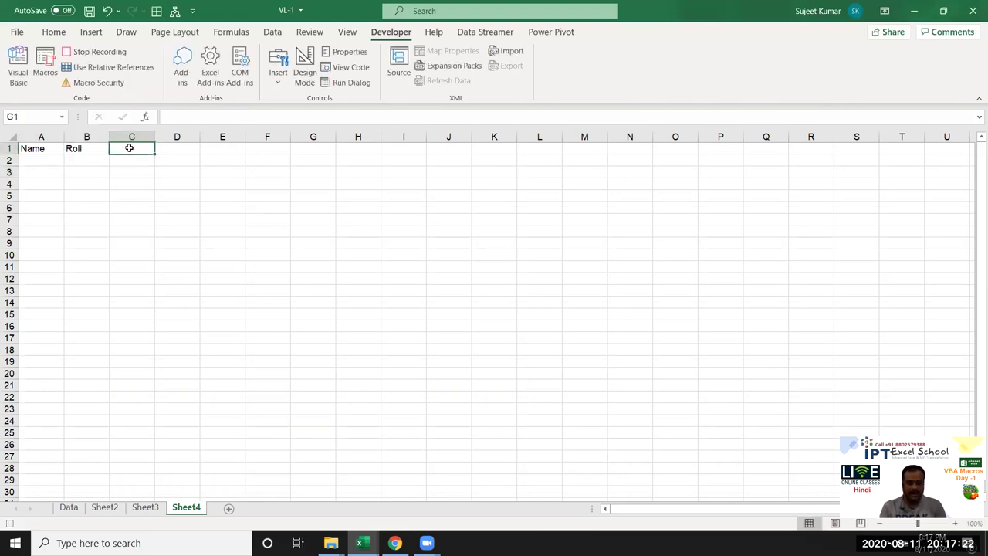
pyautogui.write('Marks')
pyautogui.press('Return')
# Stop recording and open Macro1's code in the VBA editor, selecting the recorded lines
pyautogui.click(97, 51)
pyautogui.click(44, 66)
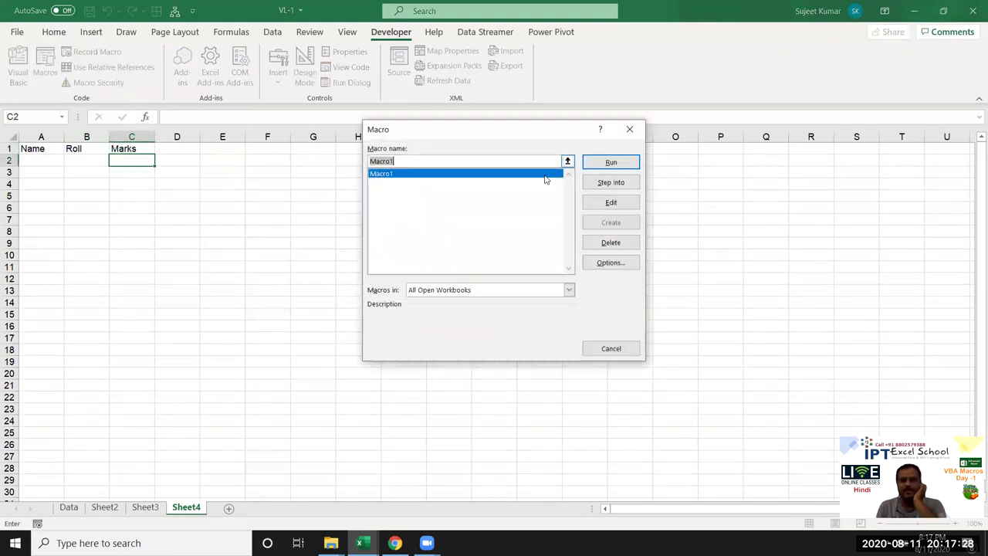
pyautogui.click(628, 203)
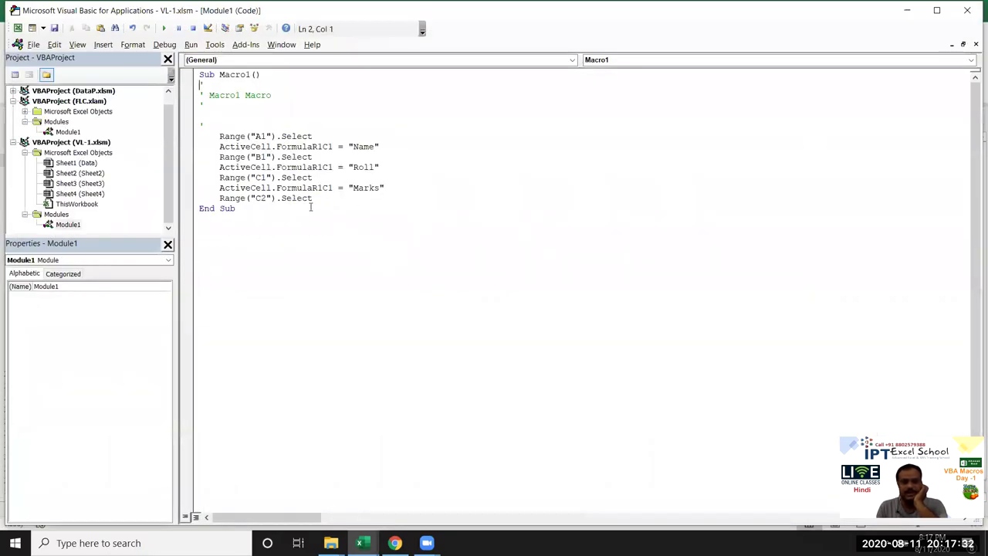
pyautogui.moveTo(315, 207); pyautogui.dragTo(242, 168)
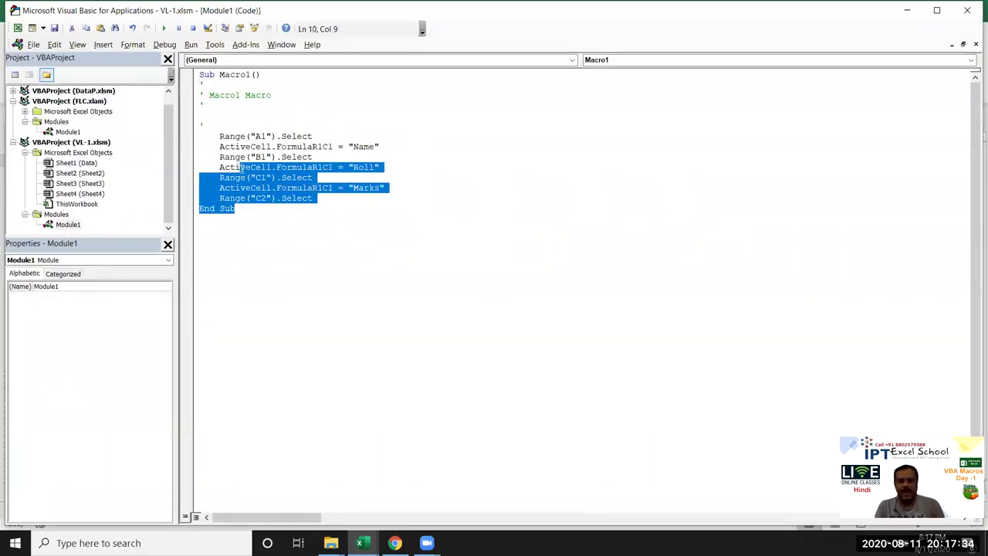
pyautogui.moveTo(323, 199)
pyautogui.mouseDown()
pyautogui.moveTo(268, 198)
pyautogui.moveTo(191, 137)
pyautogui.mouseUp()
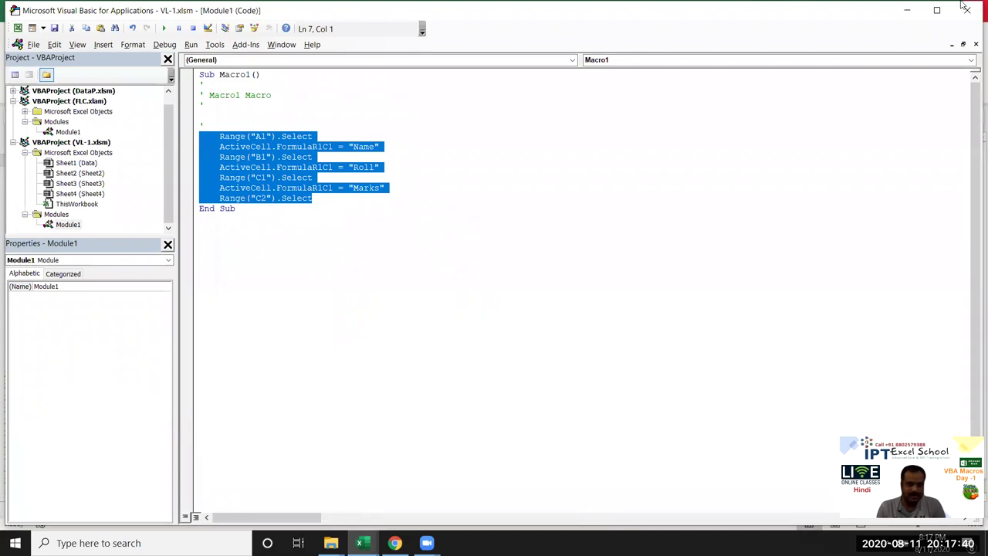
# Minimize the VBA editor and return to Sheet3
pyautogui.click(906, 10)
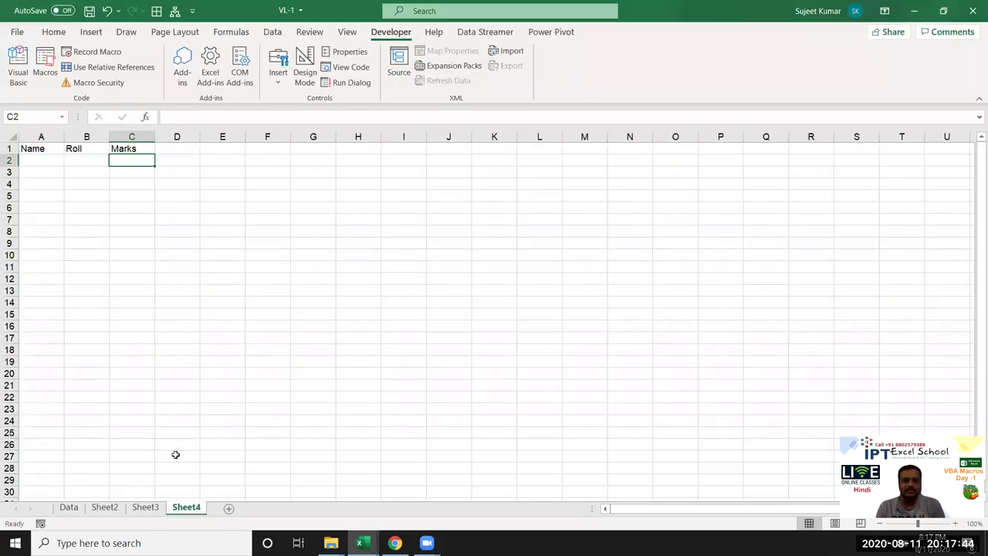
pyautogui.click(157, 513)
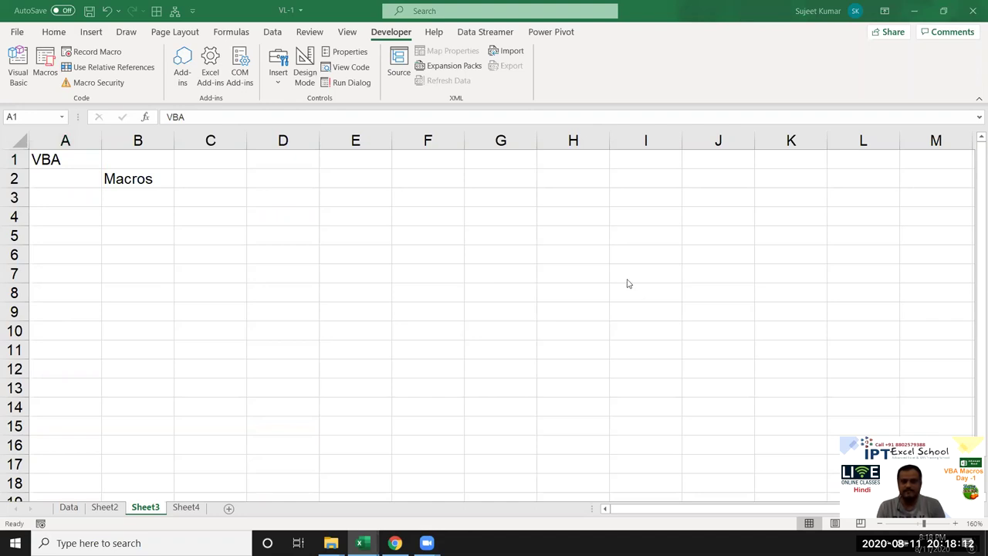
pyautogui.hotkey('alt', 'Tab')
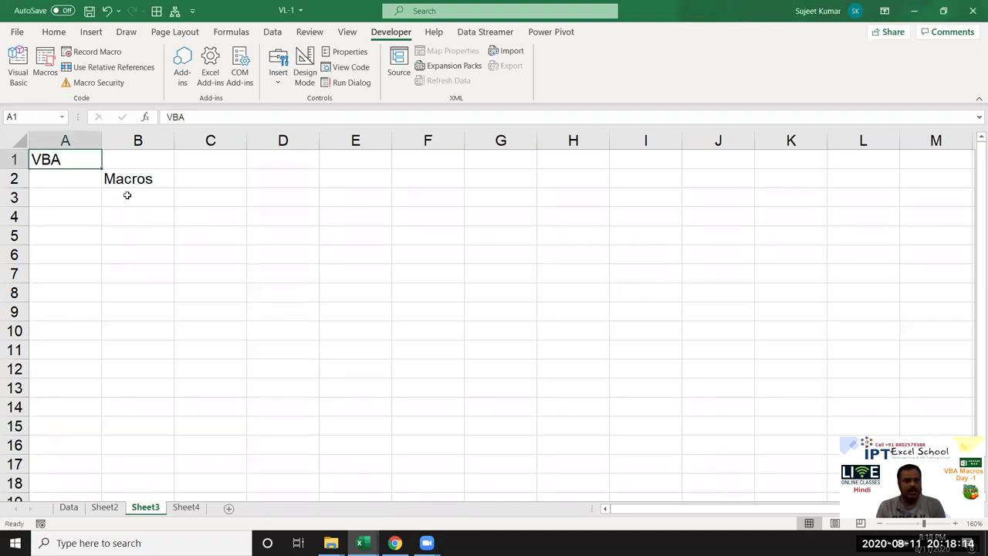
pyautogui.click(151, 199)
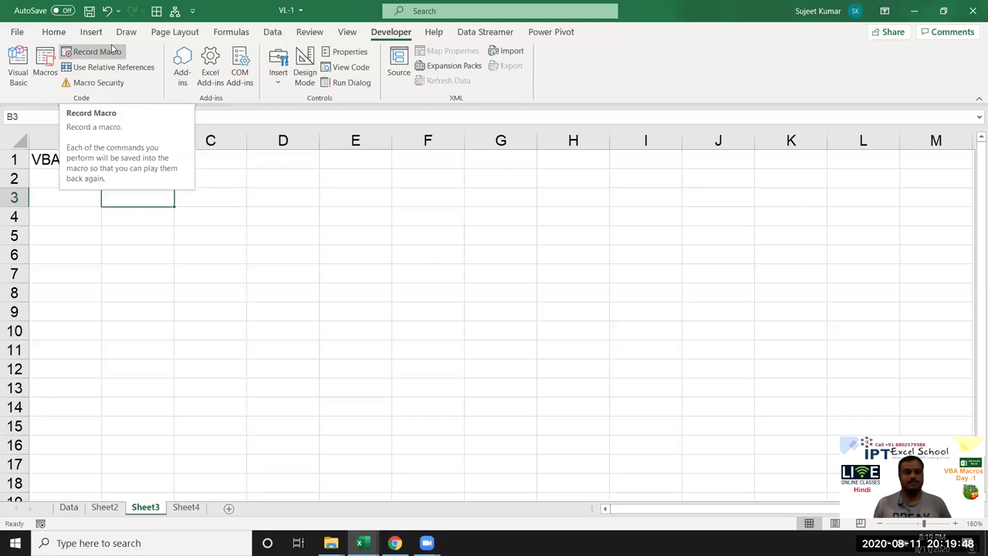
# Enter 'function' in B5 under Macros
pyautogui.click(166, 258)
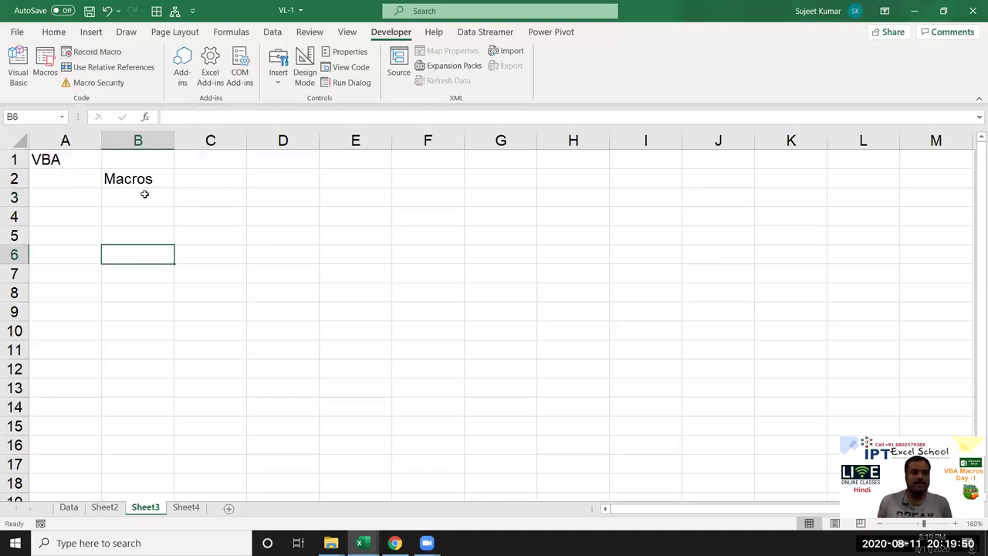
pyautogui.click(69, 159)
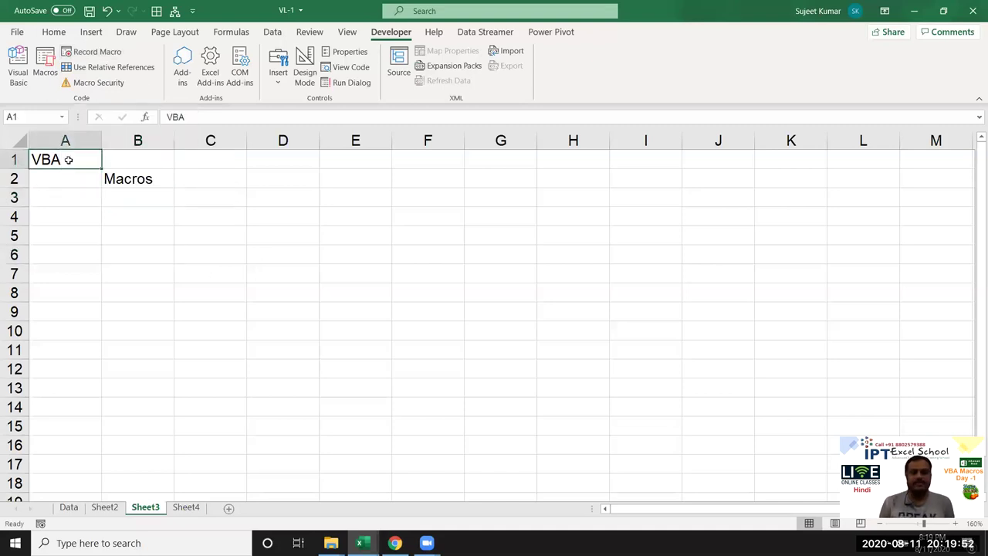
pyautogui.press('Down')
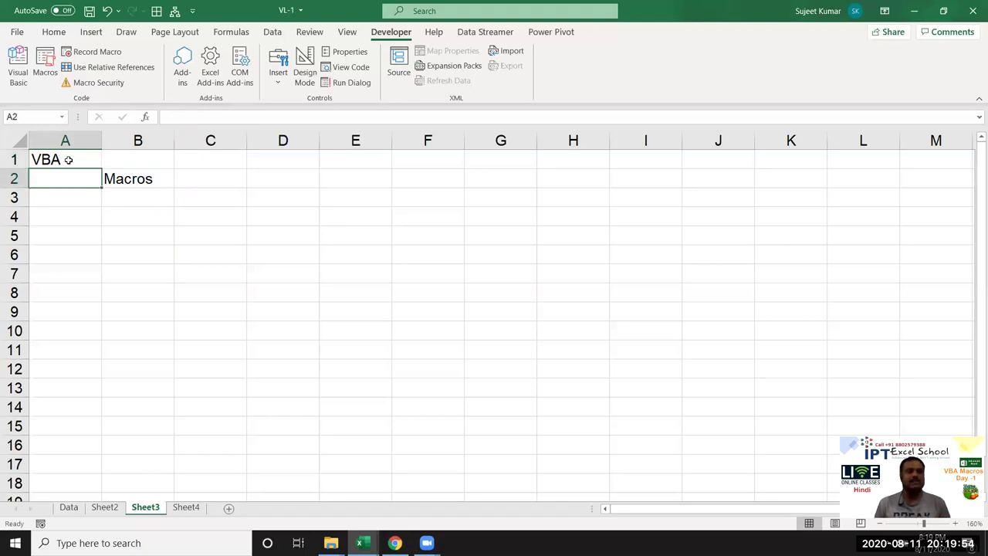
pyautogui.press('Right')
pyautogui.press('Down')
pyautogui.press('Down')
pyautogui.press('Down')
pyautogui.press('Down')
pyautogui.press('Up')
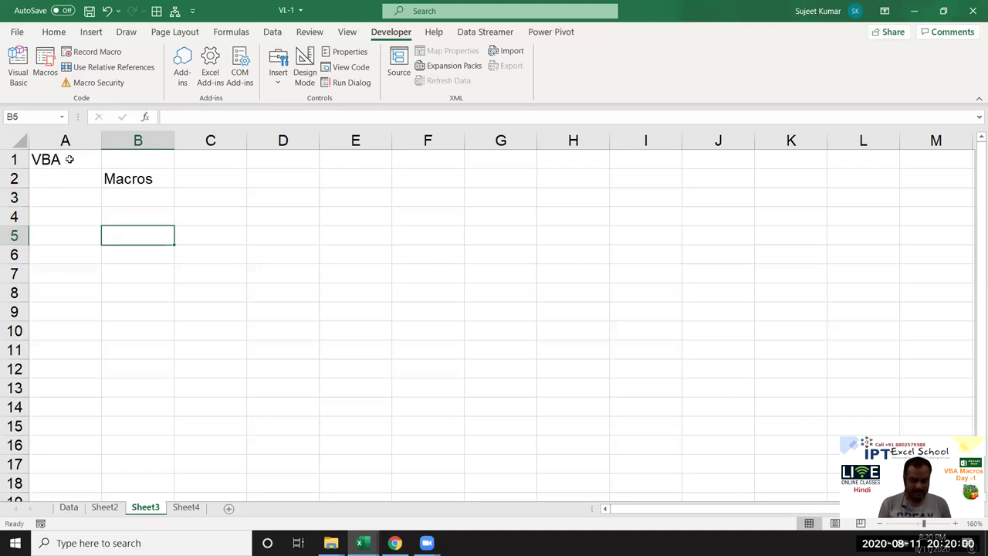
pyautogui.write('function')
pyautogui.press('Return')
# Enter 'userform' in B8, then move to C2
pyautogui.press('Down')
pyautogui.press('Down')
pyautogui.write('userform')
pyautogui.press('Return')
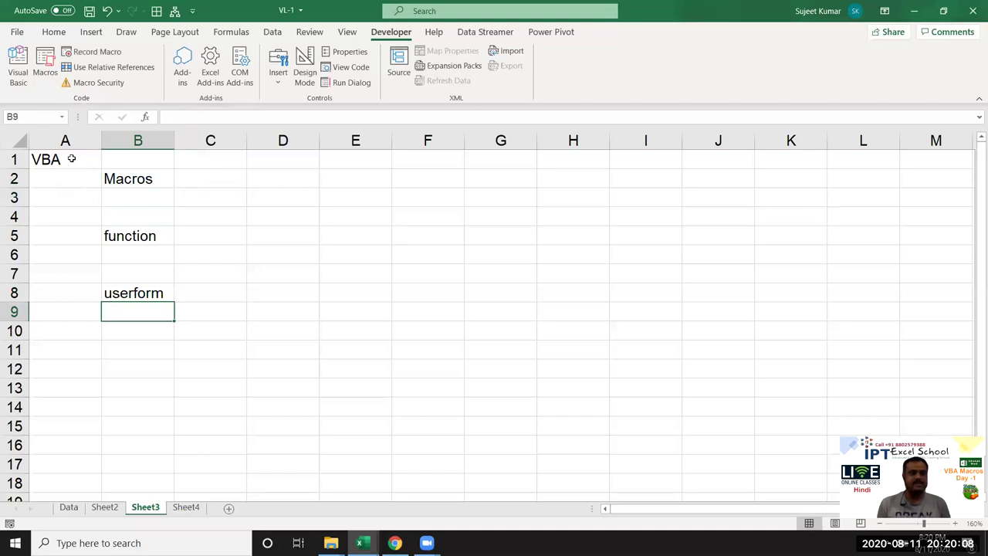
pyautogui.press('Up')
pyautogui.press('Up')
pyautogui.press('Up')
pyautogui.press('Up')
pyautogui.press('Right')
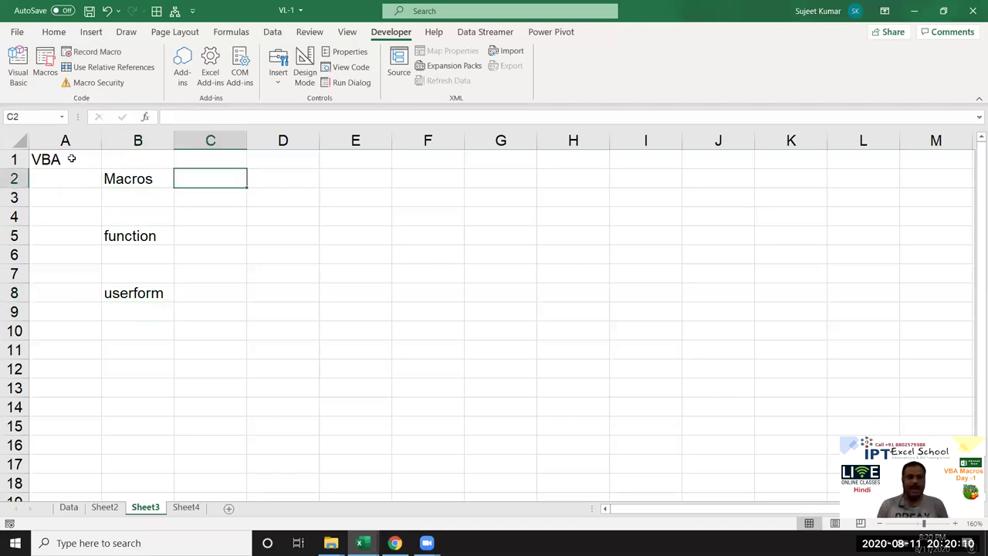
pyautogui.click(45, 63)
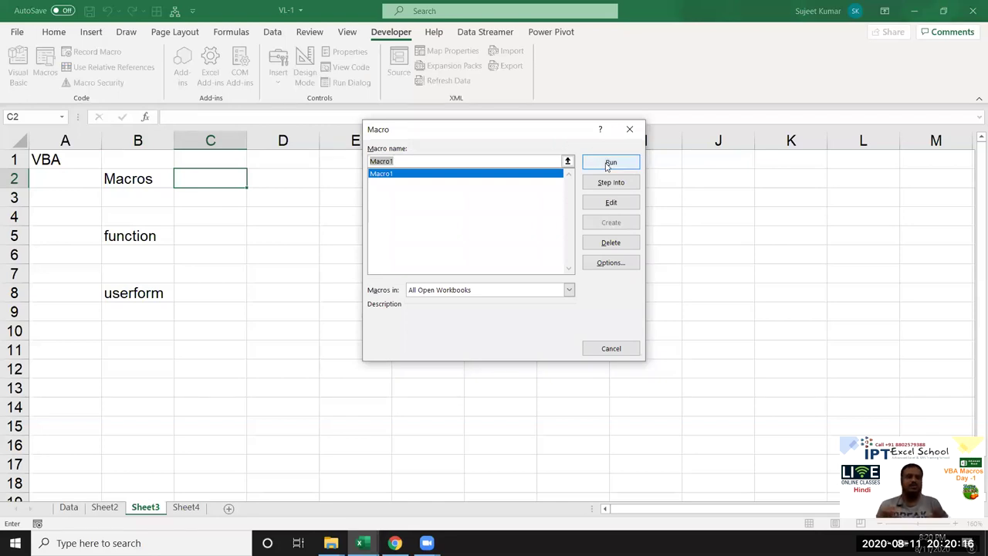
pyautogui.click(608, 163)
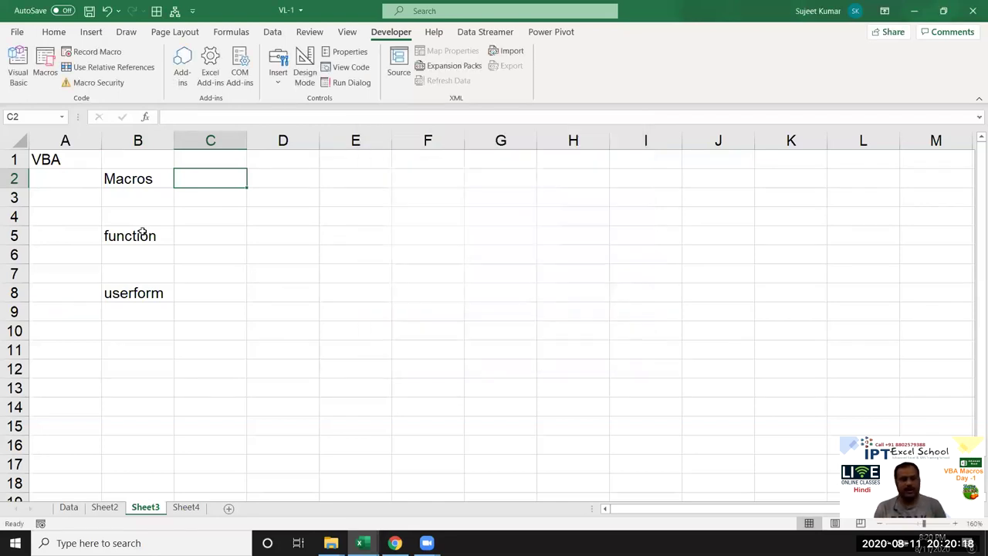
pyautogui.click(139, 232)
pyautogui.click(302, 239)
pyautogui.write('=')
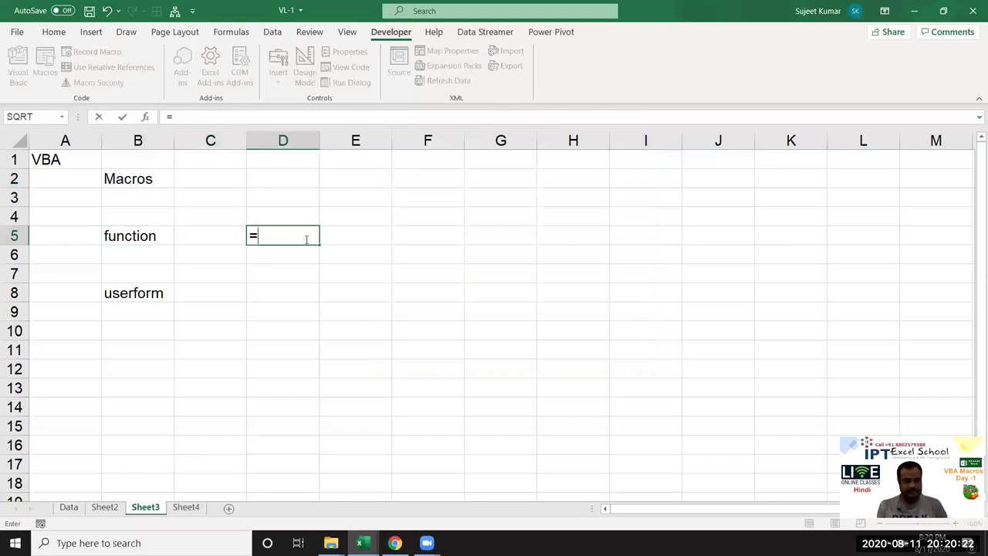
pyautogui.write('v')
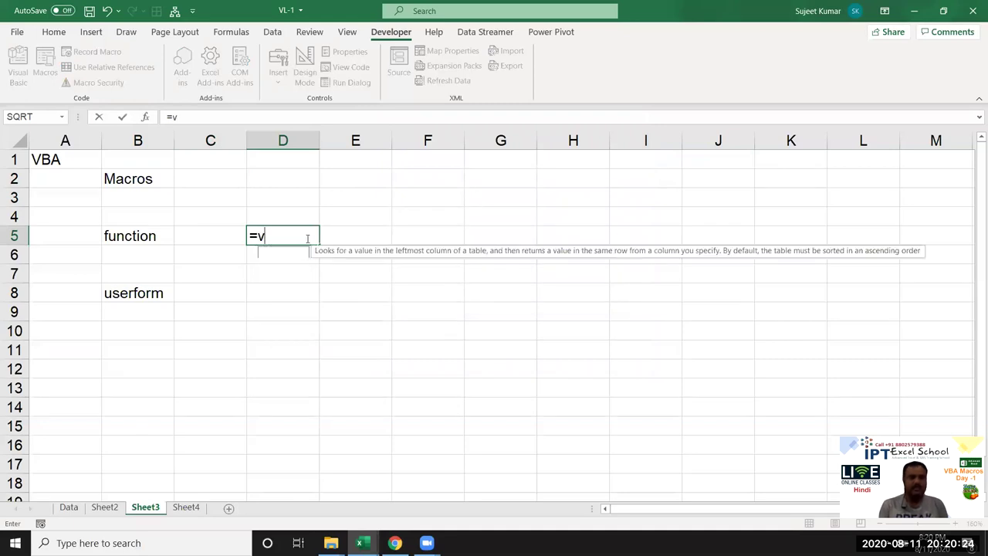
pyautogui.write('l')
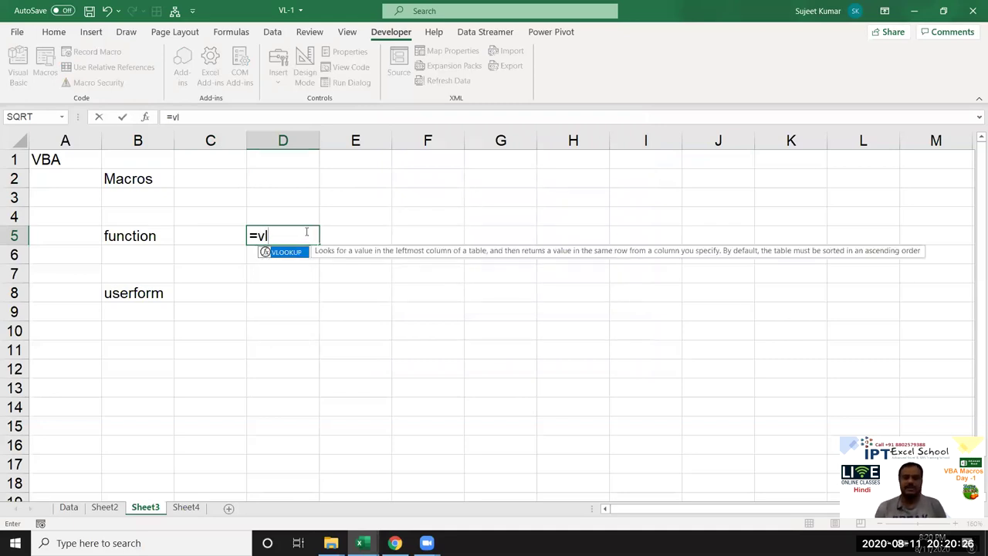
pyautogui.press('Escape')
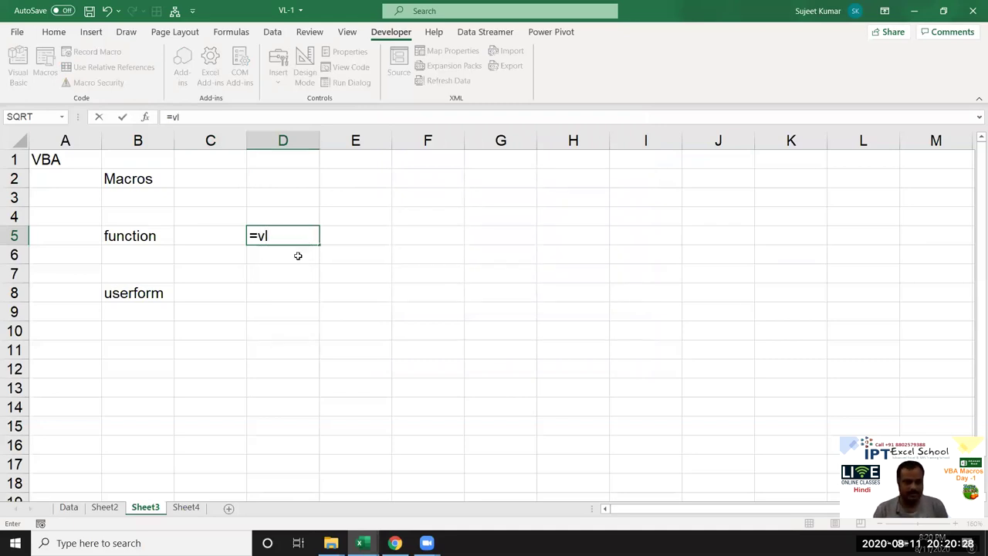
pyautogui.press('Escape')
pyautogui.click(284, 294)
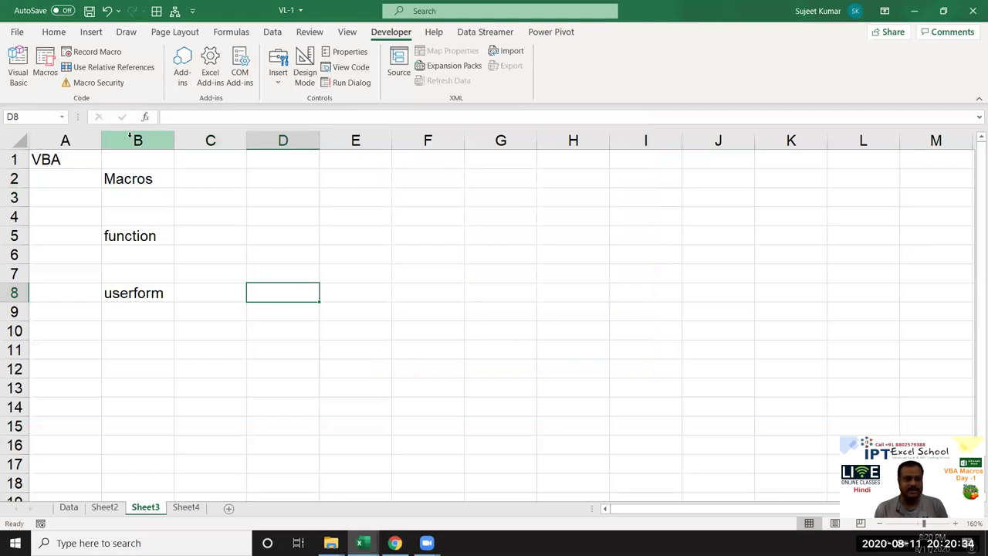
pyautogui.click(144, 116)
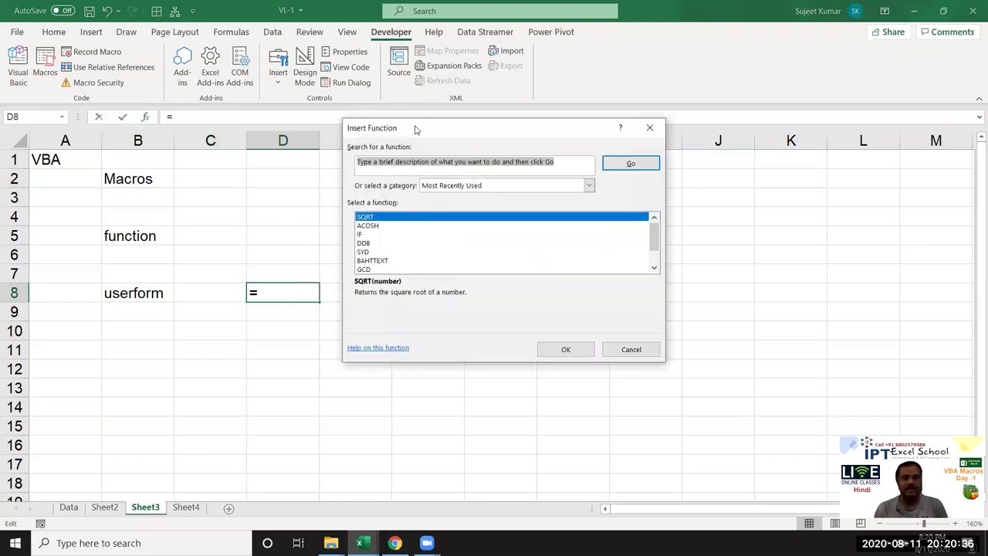
pyautogui.moveTo(414, 132); pyautogui.dragTo(301, 189)
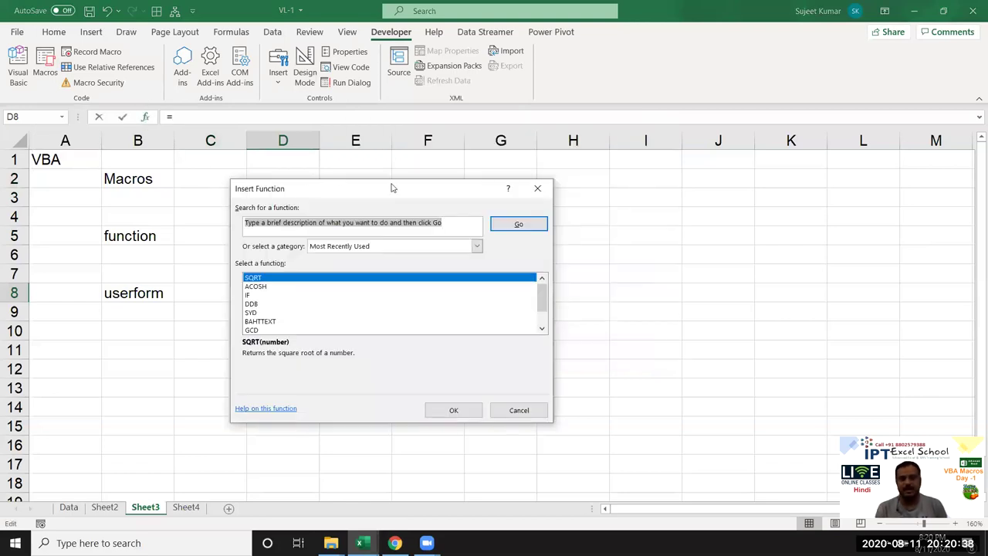
pyautogui.moveTo(391, 188); pyautogui.dragTo(409, 189)
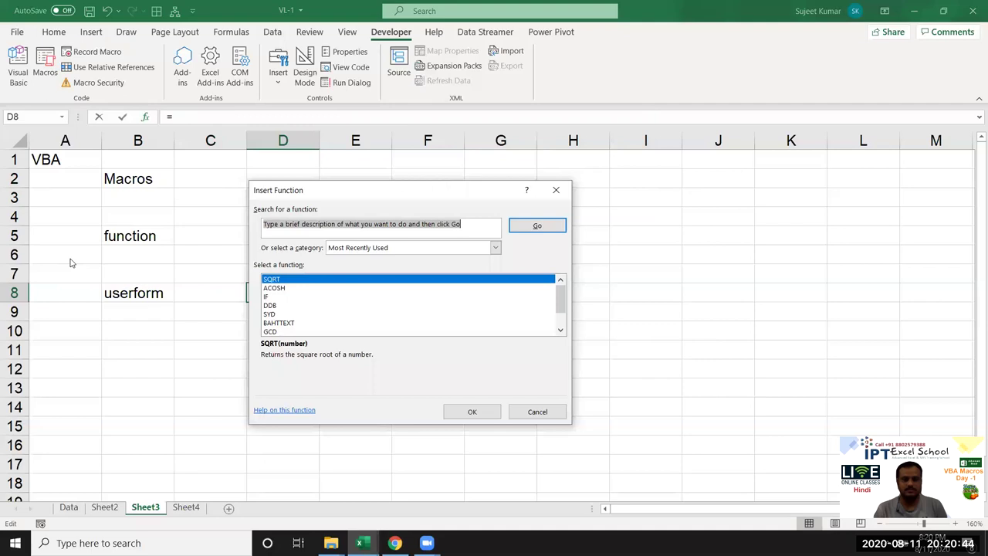
pyautogui.moveTo(332, 194); pyautogui.dragTo(245, 147)
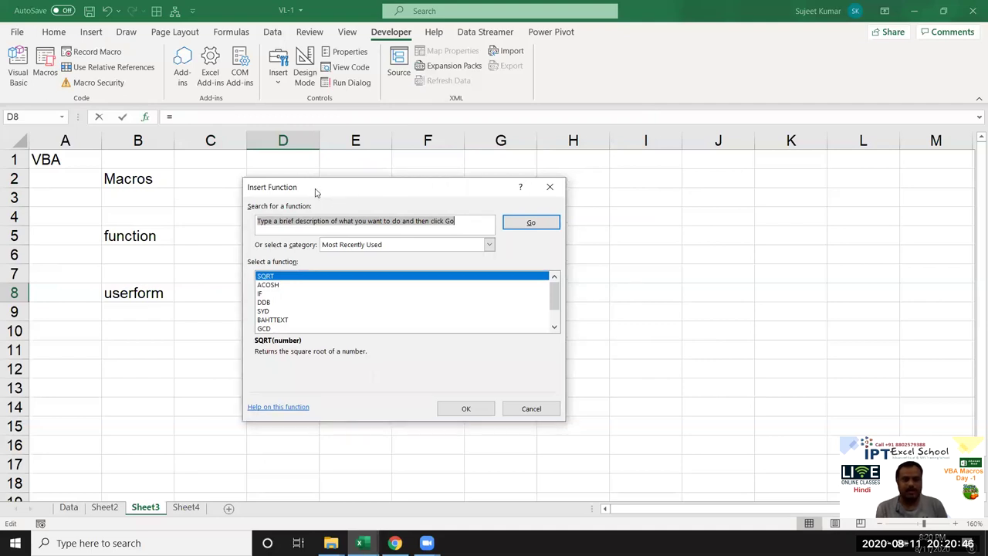
pyautogui.click(468, 140)
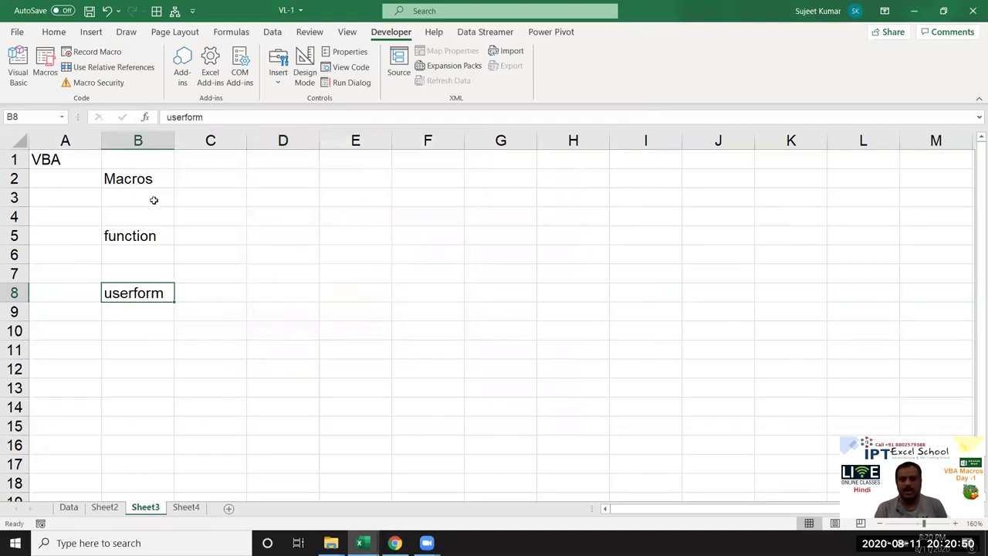
pyautogui.click(136, 165)
pyautogui.click(138, 179)
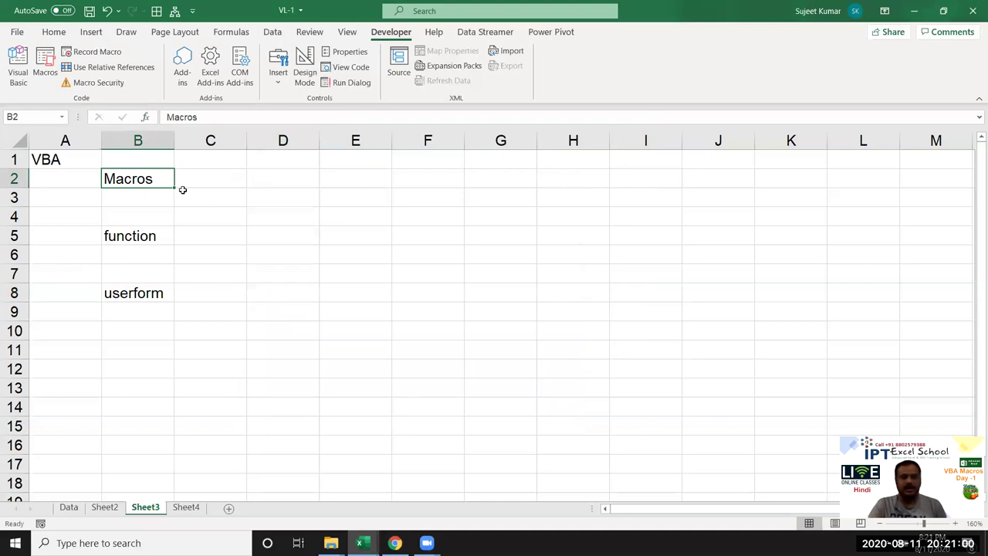
pyautogui.press('Down')
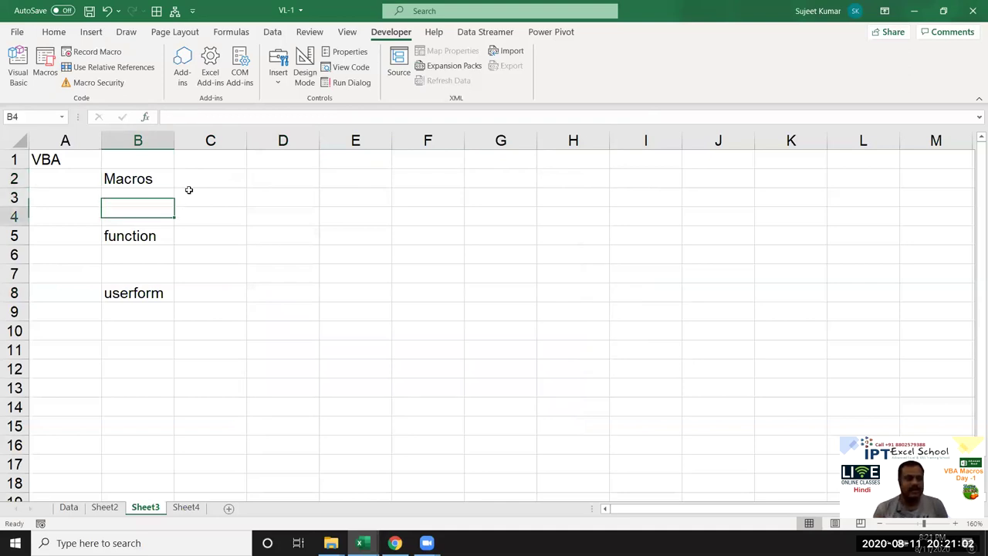
pyautogui.press('Down')
pyautogui.press('Down')
pyautogui.press('Down')
pyautogui.press('Right')
pyautogui.press('Up')
pyautogui.press('Down')
pyautogui.press('Down')
pyautogui.press('Down')
pyautogui.press('Down')
pyautogui.press('Up')
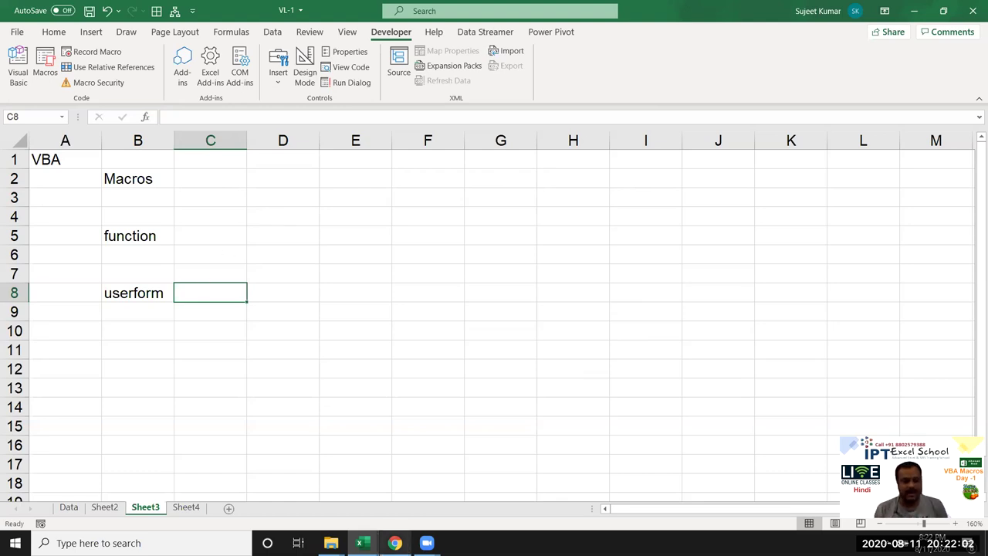
# Switch to Chrome, open google.com, and search for 'ads post site list'
pyautogui.click(394, 543)
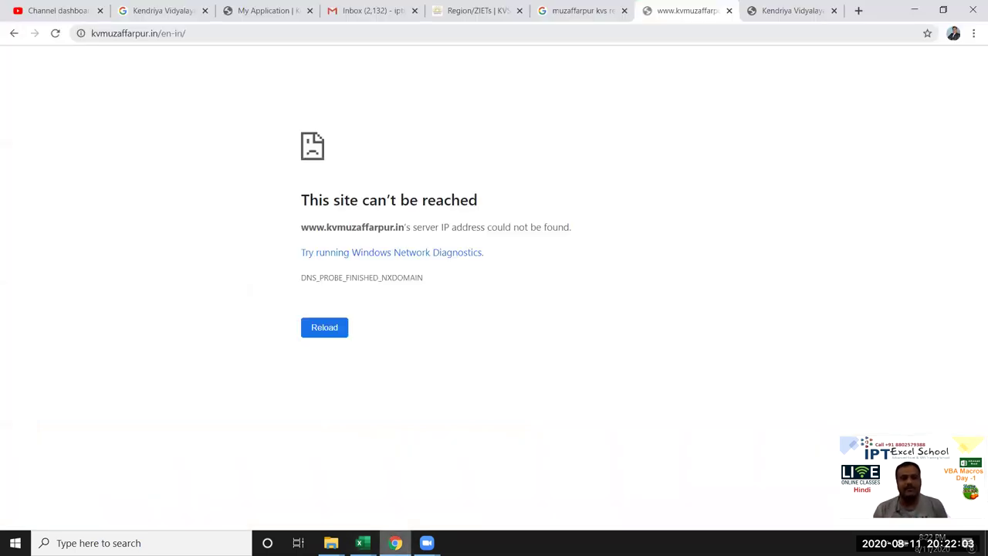
pyautogui.click(209, 35)
pyautogui.write('goo')
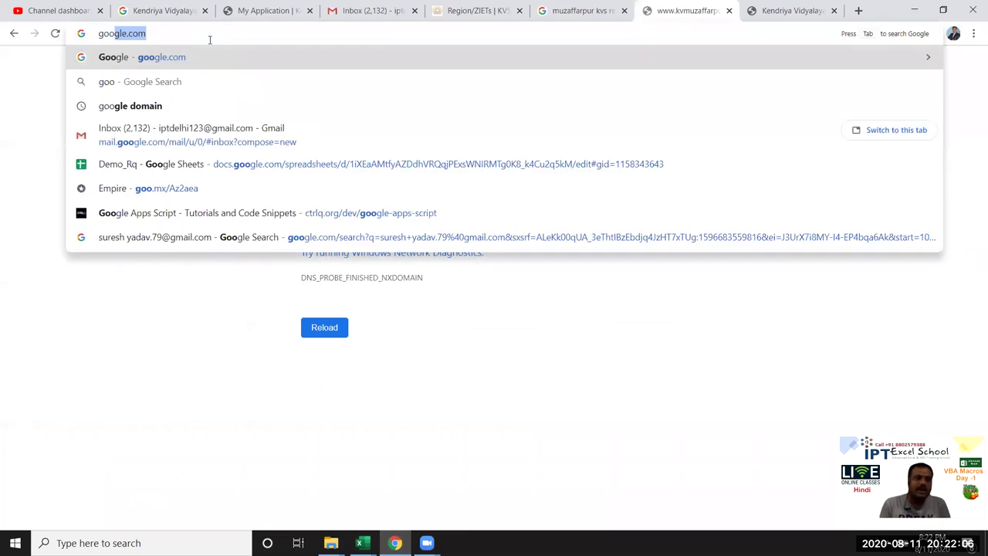
pyautogui.press('Return')
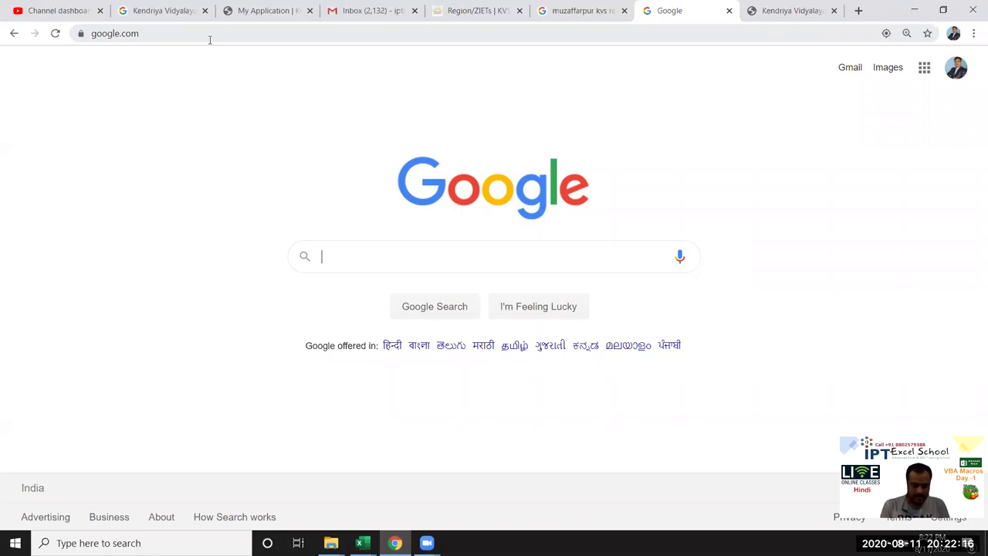
pyautogui.write('ads')
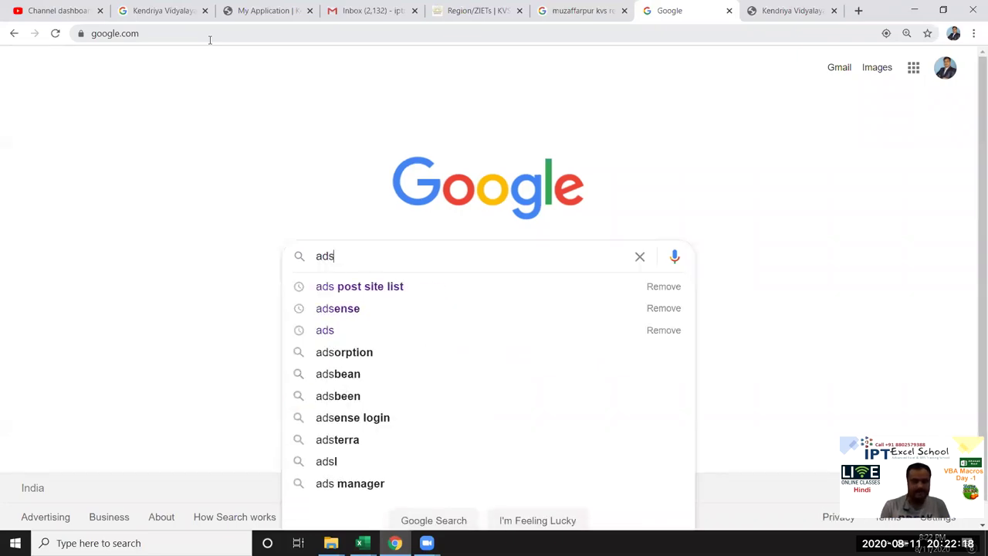
pyautogui.press('Down')
pyautogui.press('Return')
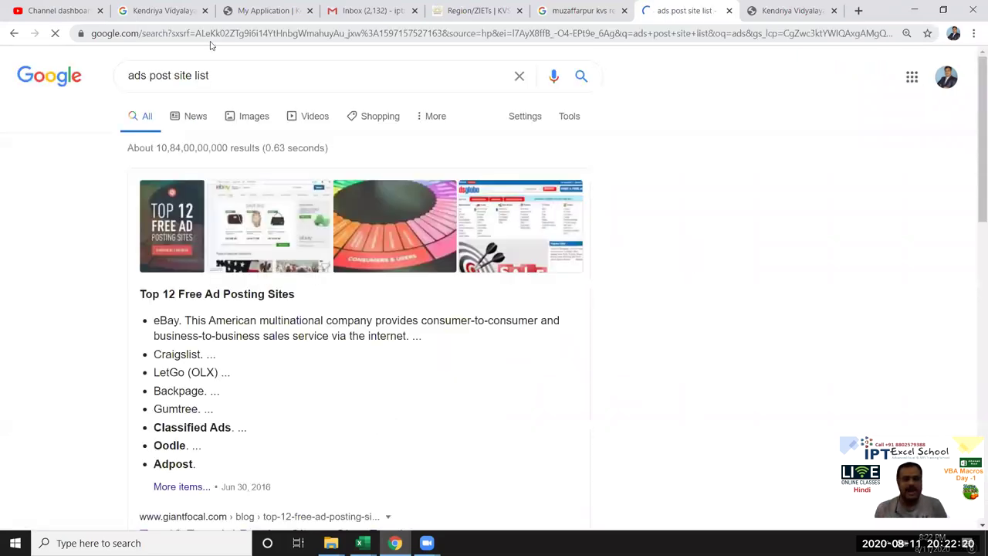
# Open the classified ads posting sites article, skim it, and go back to the results
pyautogui.scroll(-4, 220, 322)
pyautogui.click(214, 304)
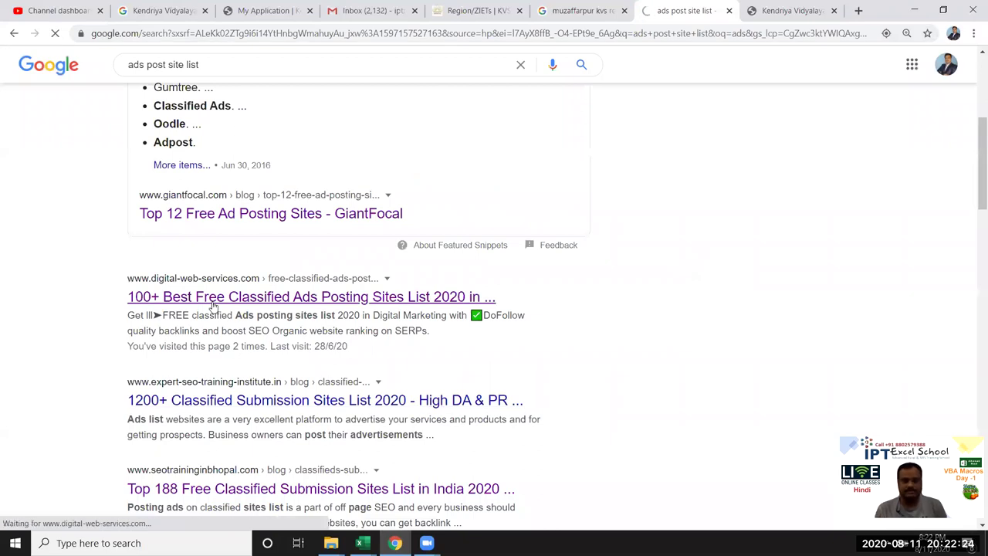
pyautogui.click(219, 305)
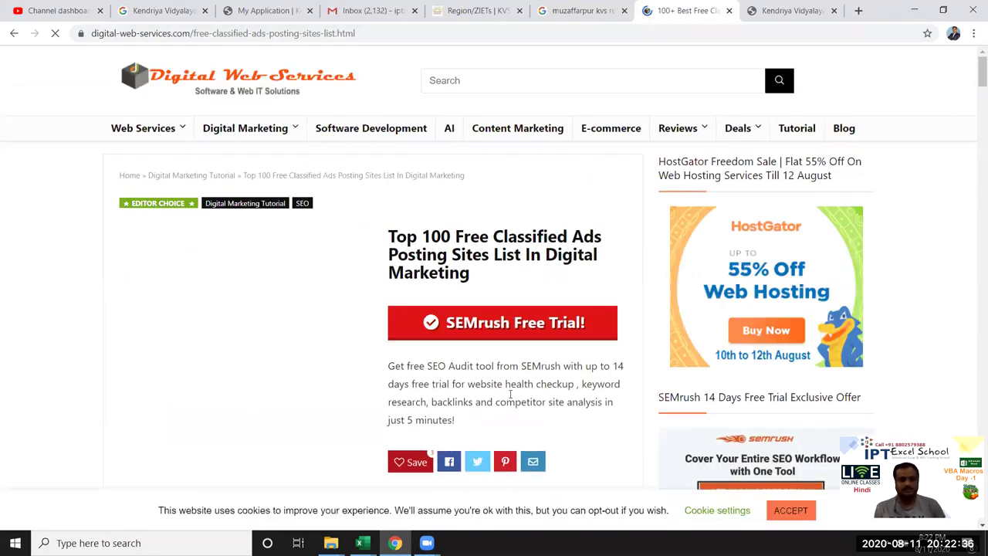
pyautogui.scroll(-4, 371, 363)
pyautogui.scroll(-2, 413, 371)
pyautogui.scroll(-4, 414, 376)
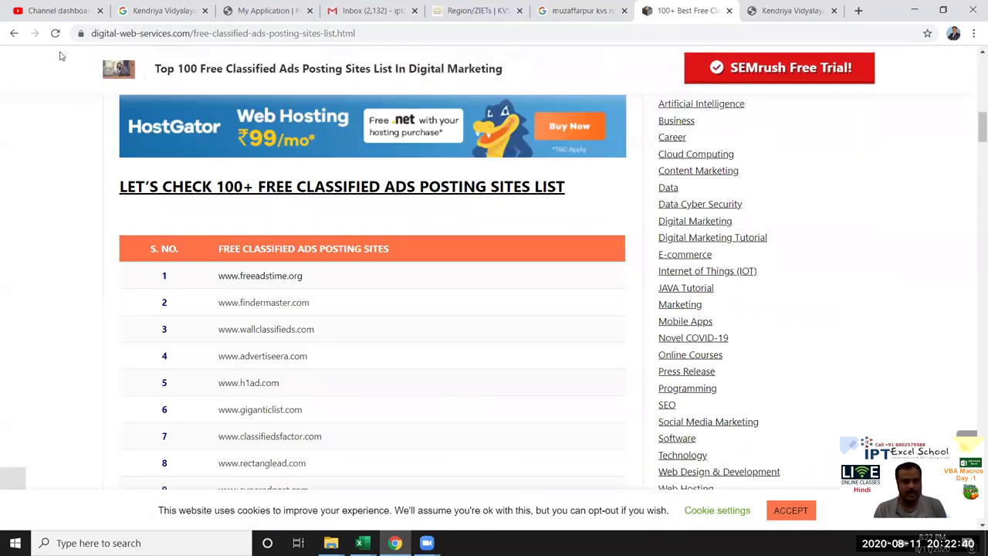
pyautogui.click(14, 33)
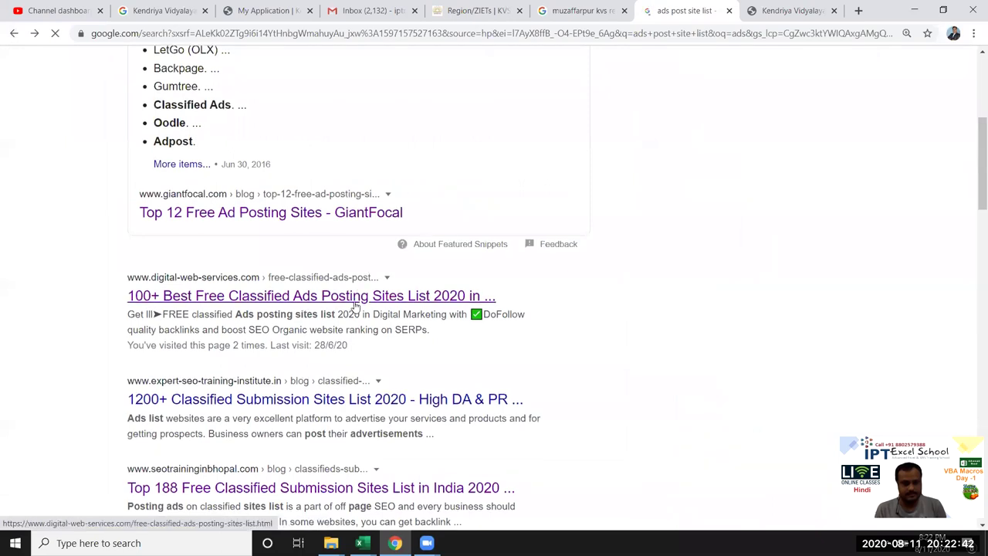
# Open the seotraininginbhopal classified sites list, skim its table, and return
pyautogui.scroll(-2, 355, 308)
pyautogui.scroll(-2, 307, 361)
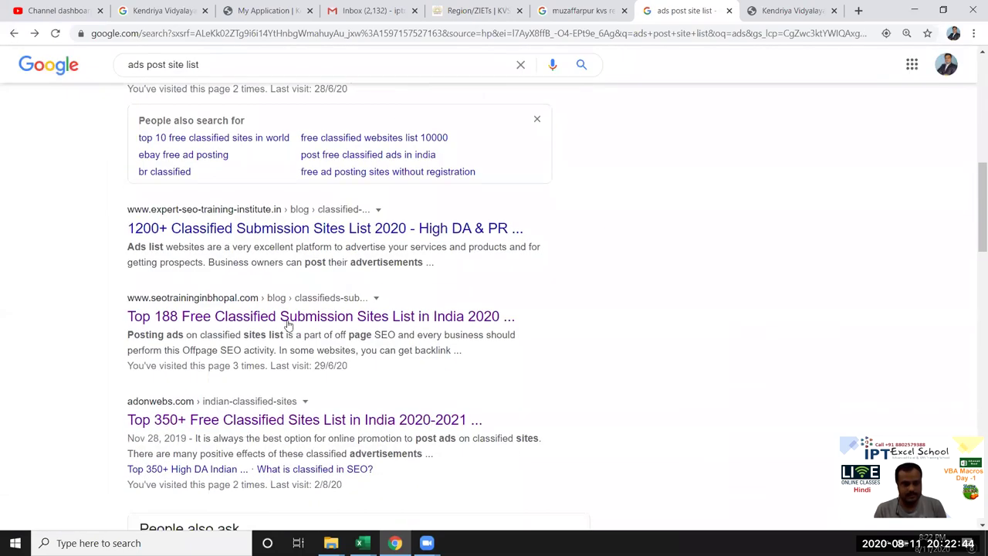
pyautogui.click(287, 329)
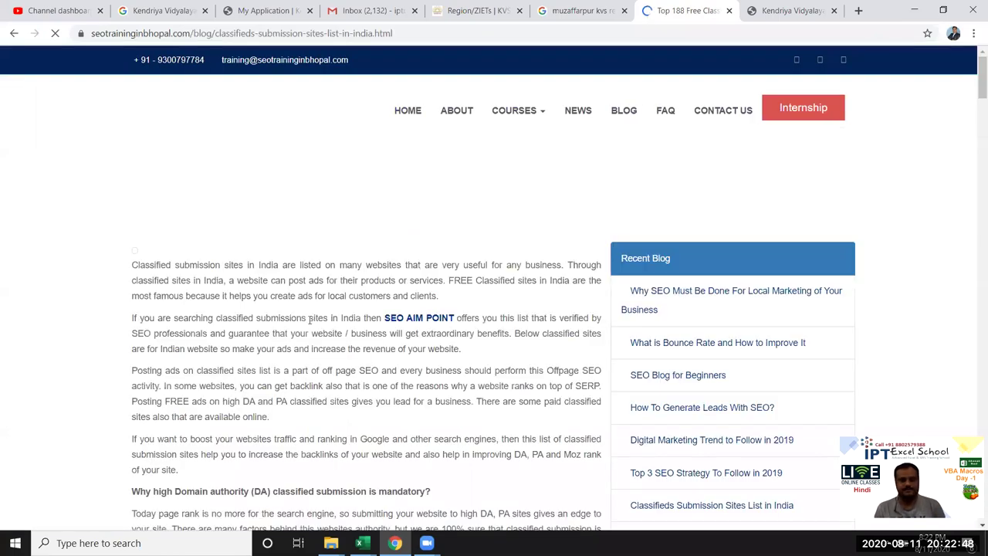
pyautogui.scroll(-10, 309, 319)
pyautogui.scroll(-1, 289, 286)
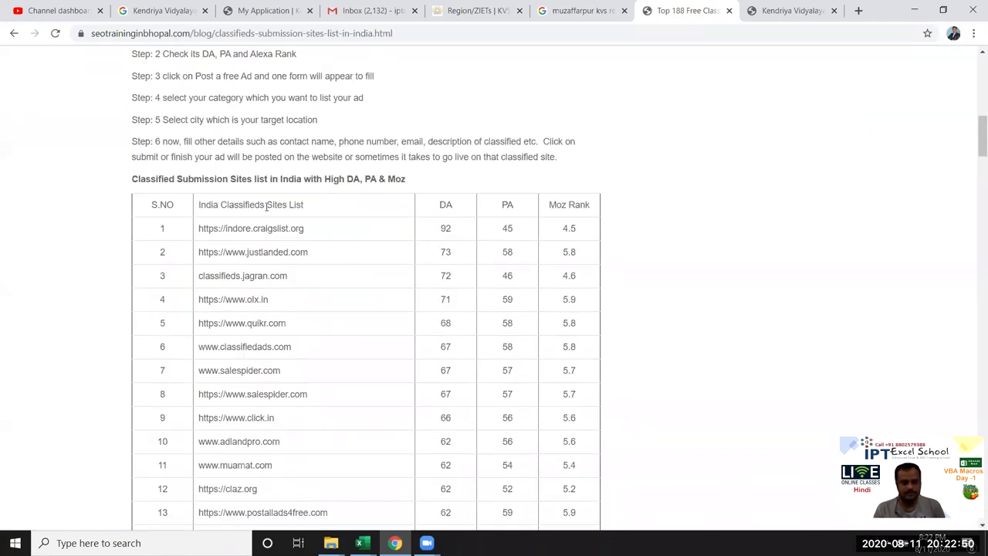
pyautogui.doubleClick(265, 227)
pyautogui.click(15, 34)
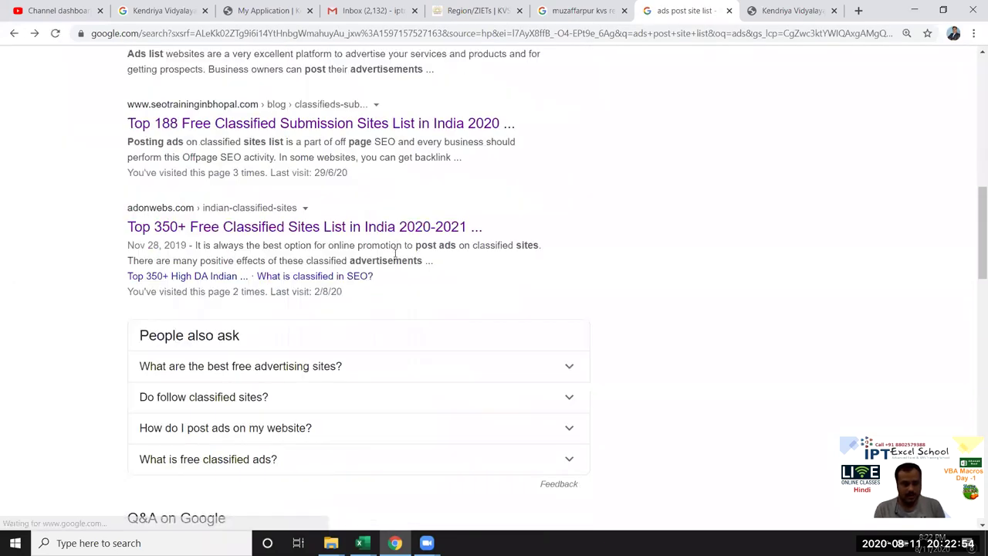
# Open the Top 99+ Classified Submission Sites article and return to the results
pyautogui.scroll(-2, 395, 255)
pyautogui.scroll(-4, 395, 259)
pyautogui.scroll(-3, 395, 264)
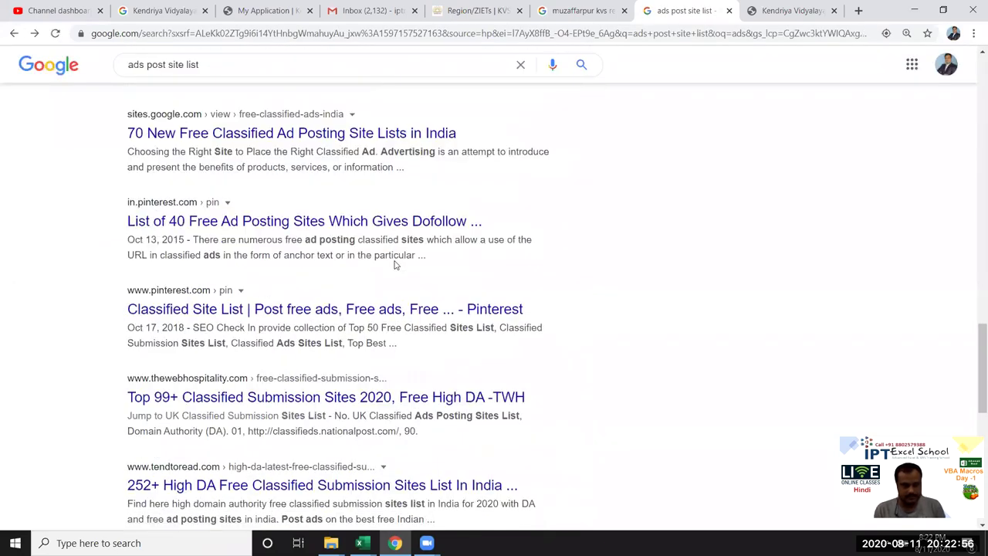
pyautogui.scroll(-1, 394, 264)
pyautogui.click(337, 337)
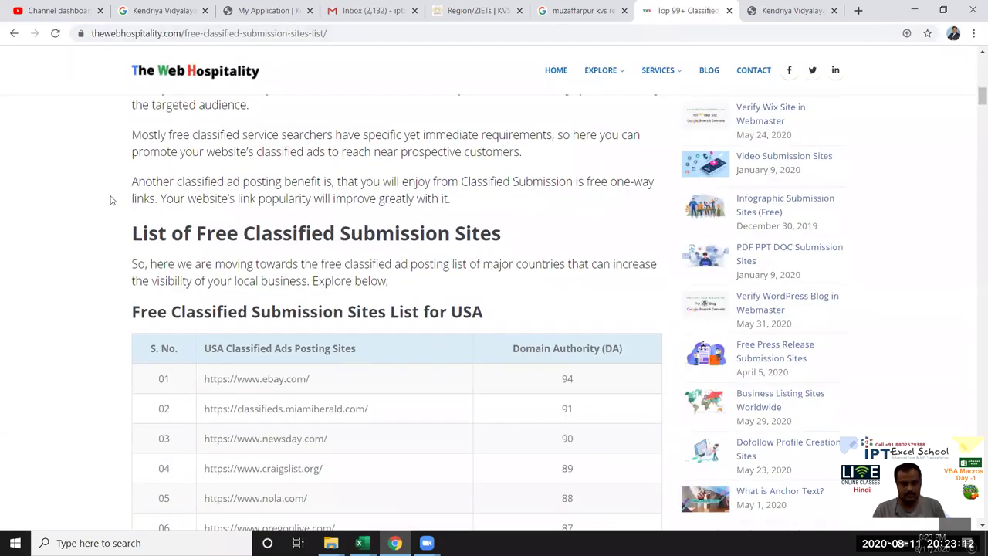
pyautogui.click(13, 34)
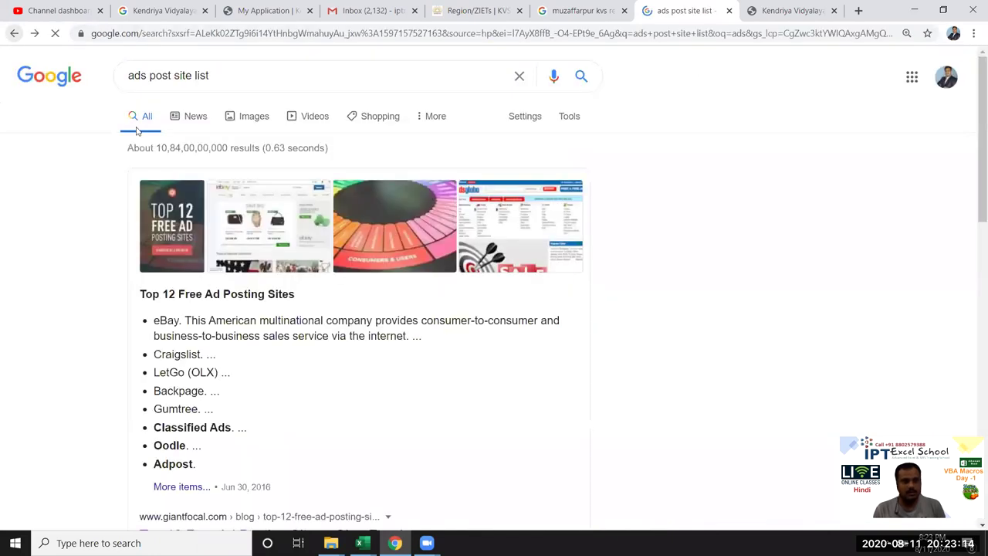
# Open and skim the 100+ Best Free Classified Ads article
pyautogui.scroll(3, 374, 367)
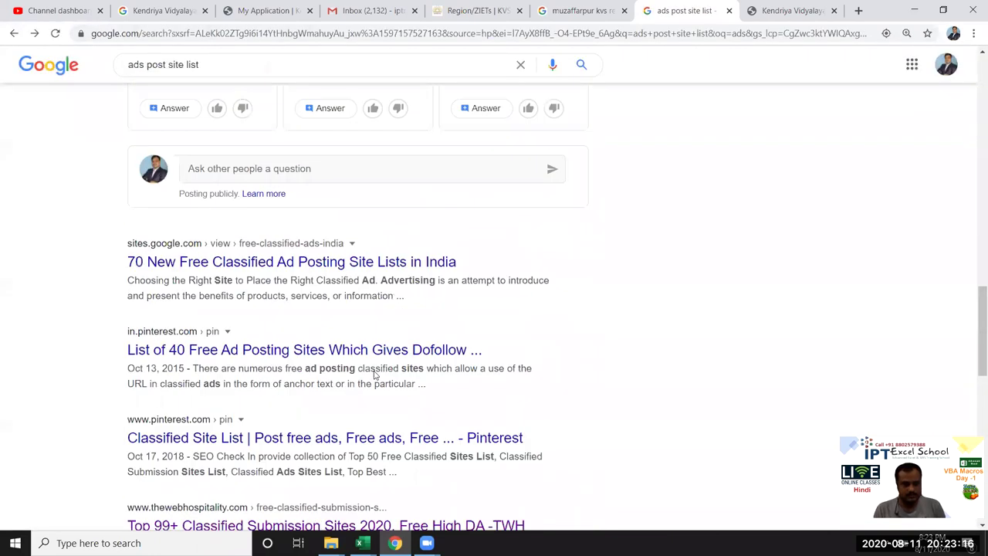
pyautogui.scroll(3, 374, 368)
pyautogui.scroll(3, 375, 369)
pyautogui.scroll(3, 374, 369)
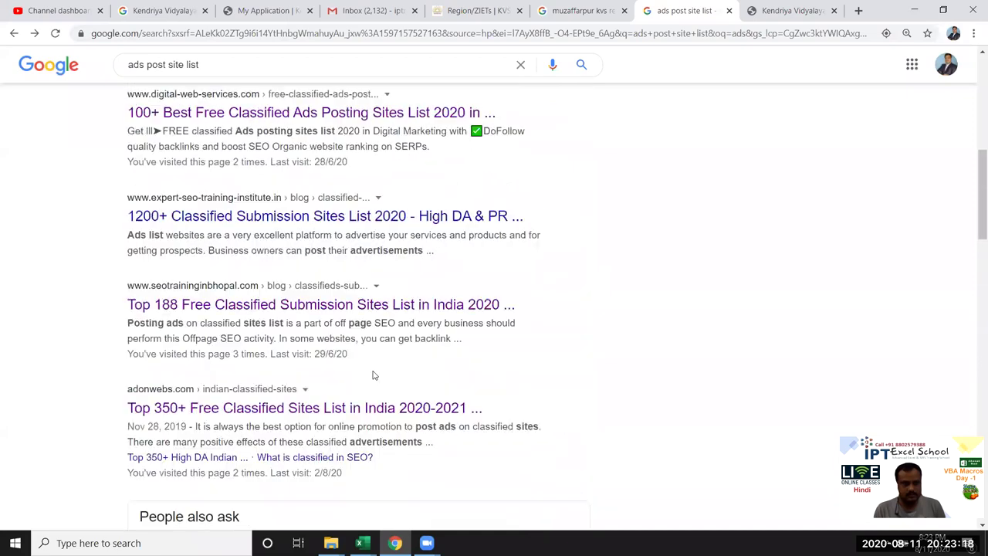
pyautogui.scroll(1, 375, 370)
pyautogui.scroll(1, 375, 370)
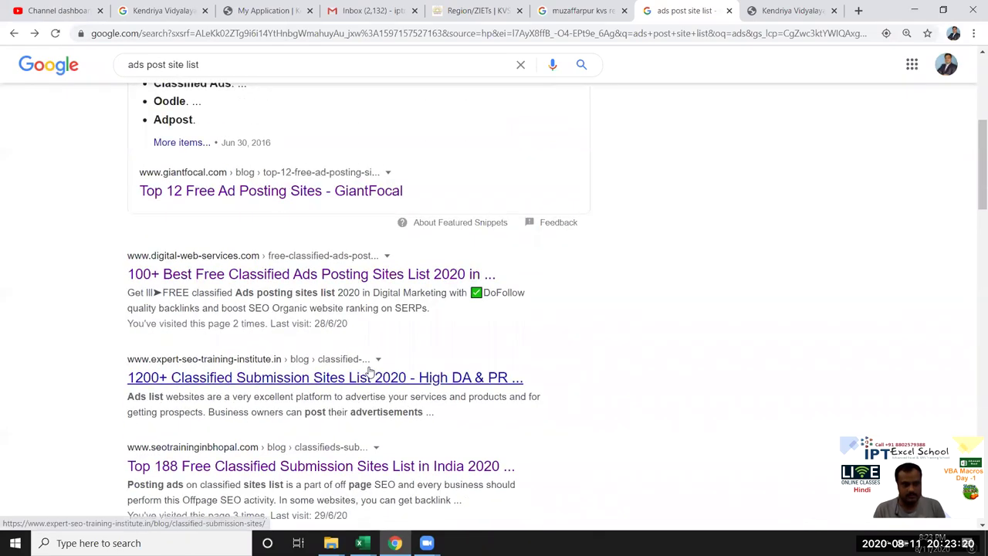
pyautogui.click(206, 281)
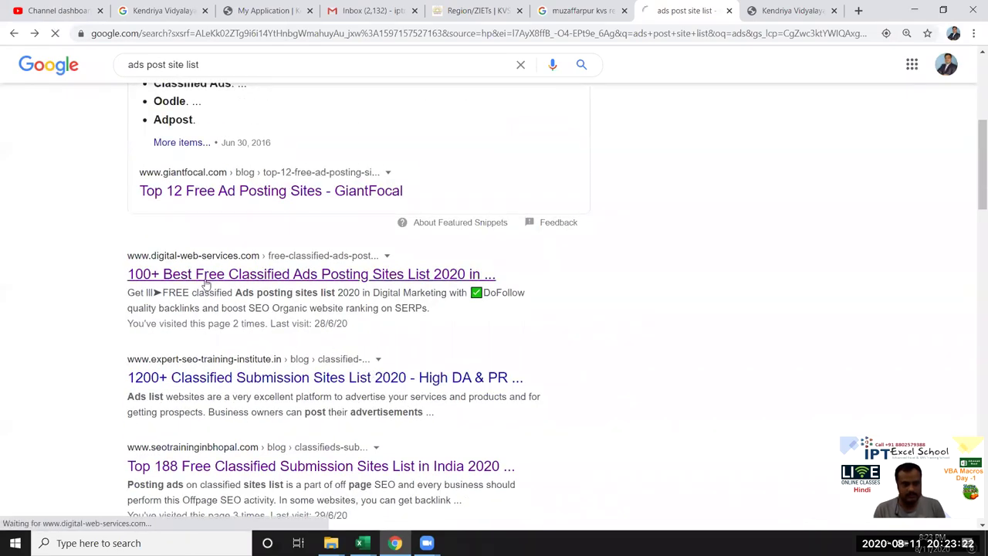
pyautogui.rightClick(215, 193)
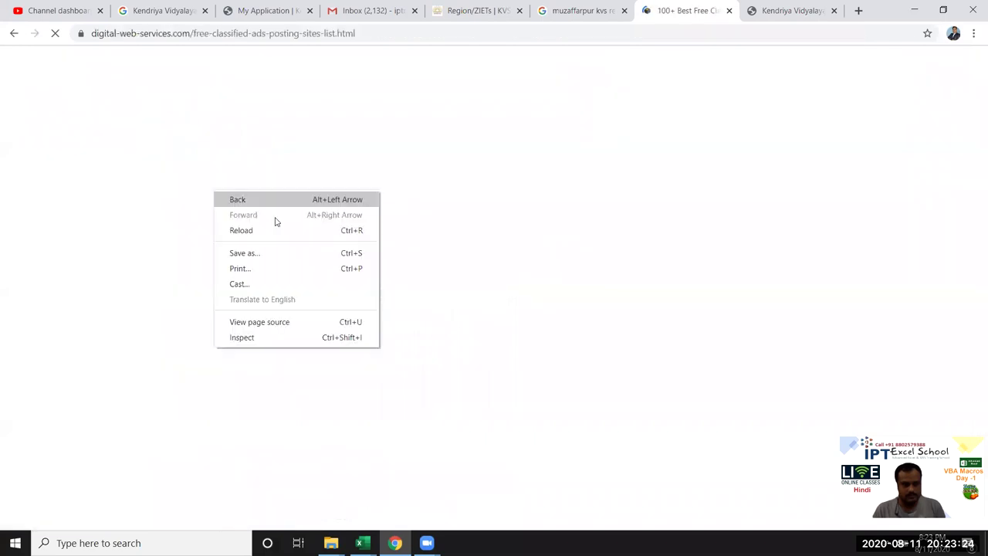
pyautogui.scroll(-4, 360, 349)
pyautogui.scroll(-5, 360, 350)
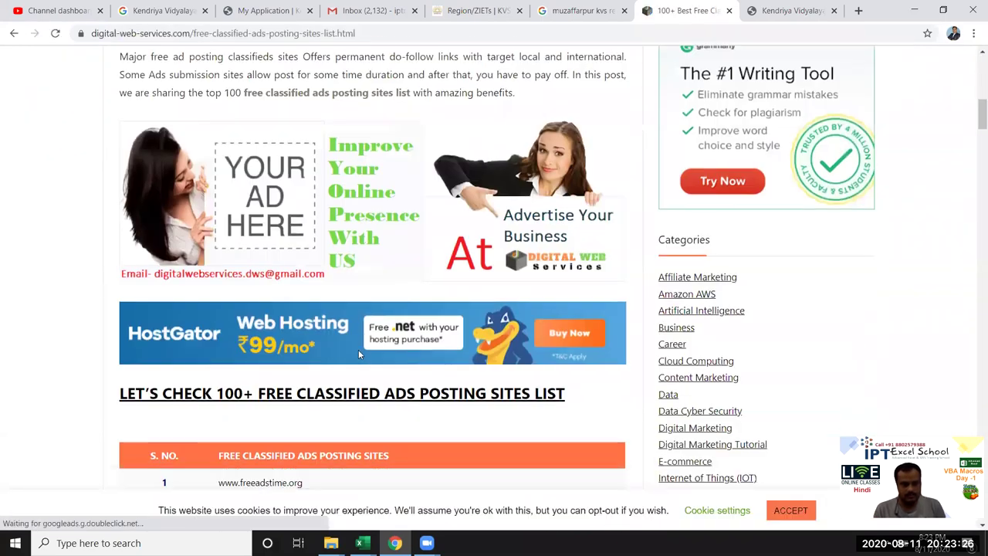
pyautogui.scroll(-4, 359, 352)
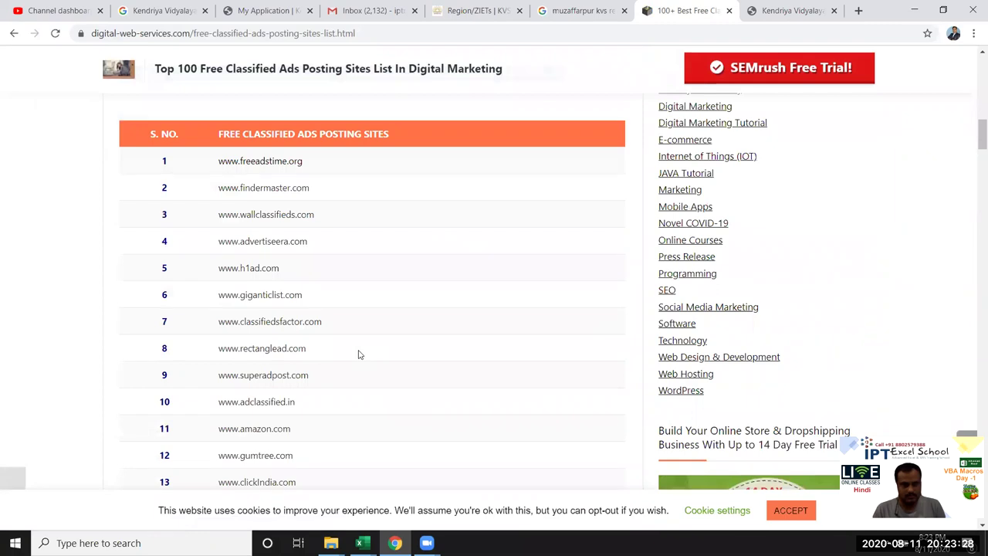
pyautogui.scroll(-20, 342, 348)
pyautogui.scroll(1, 67, 146)
pyautogui.scroll(6, 79, 172)
pyautogui.scroll(5, 79, 172)
# Go back and open GiantFocal's 'Top 12 Free Ad Posting Sites' article
pyautogui.hotkey('alt', 'Left')
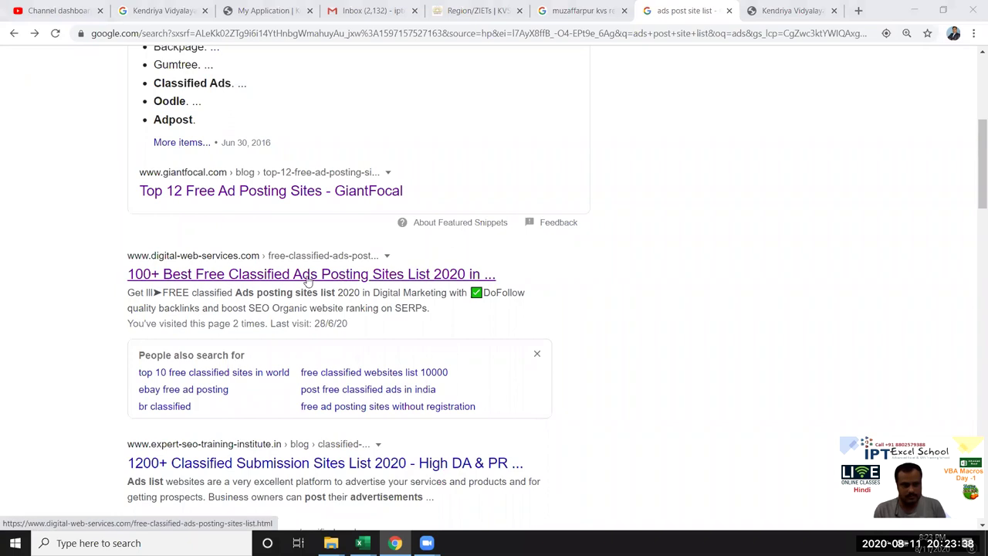
pyautogui.scroll(3, 284, 324)
pyautogui.click(291, 388)
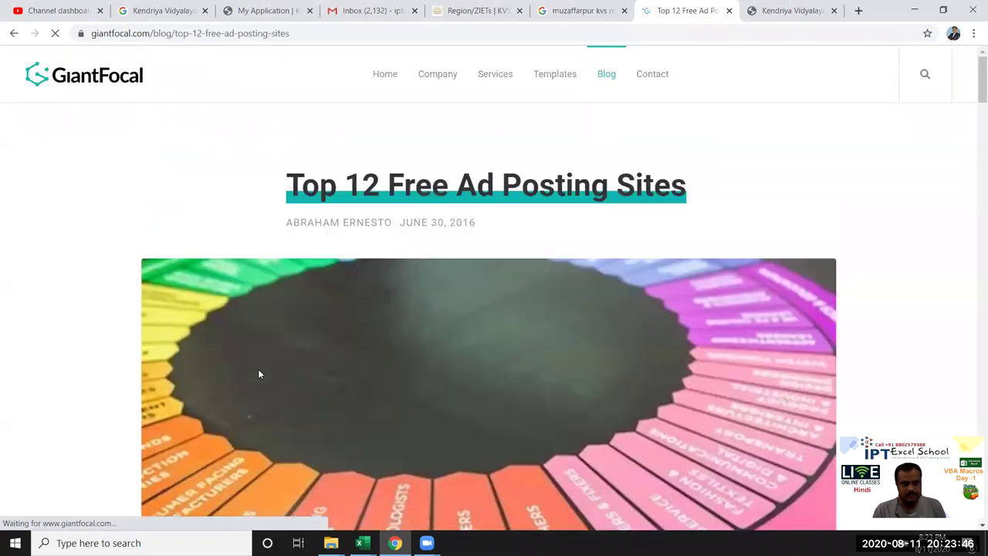
# Scroll the ad-sites article down to the '1. eBay' heading and select its text
pyautogui.scroll(-4, 259, 374)
pyautogui.scroll(-6, 232, 401)
pyautogui.scroll(-4, 248, 428)
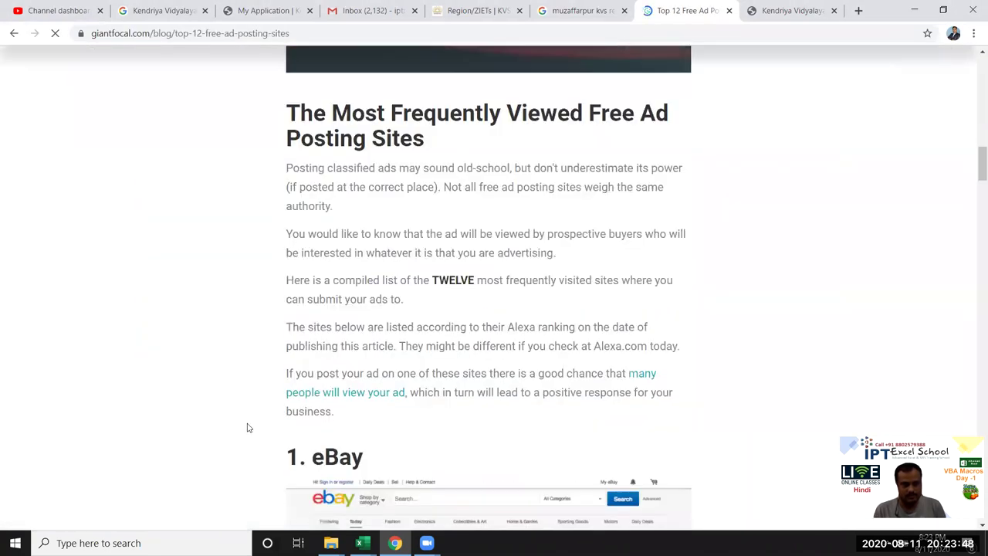
pyautogui.scroll(-4, 249, 428)
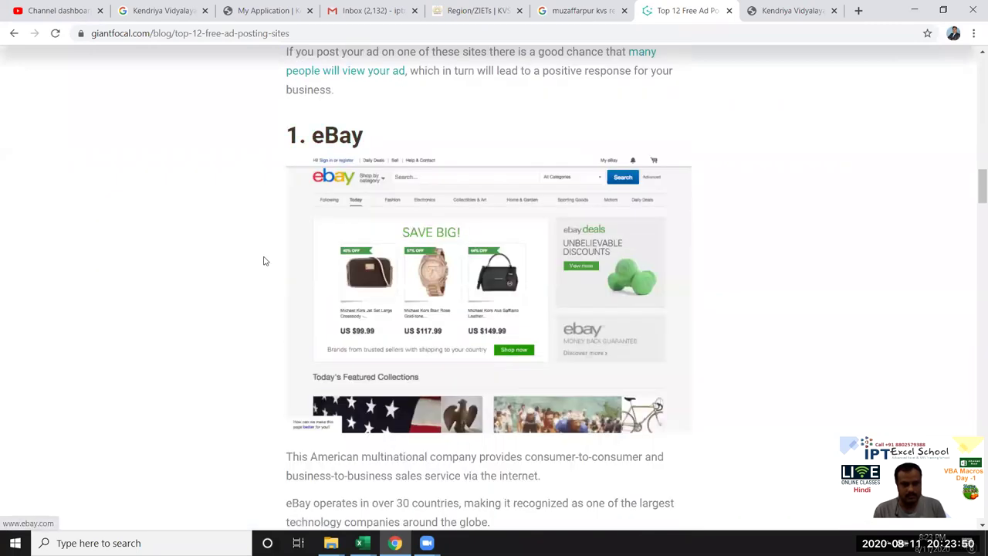
pyautogui.scroll(-3, 293, 308)
pyautogui.scroll(-1, 349, 473)
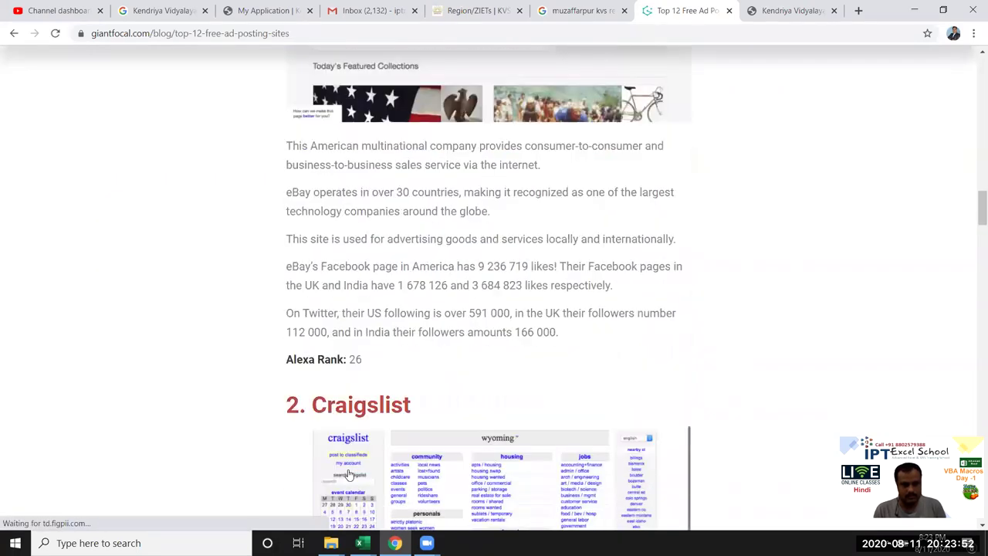
pyautogui.scroll(-3, 348, 474)
pyautogui.scroll(-3, 367, 355)
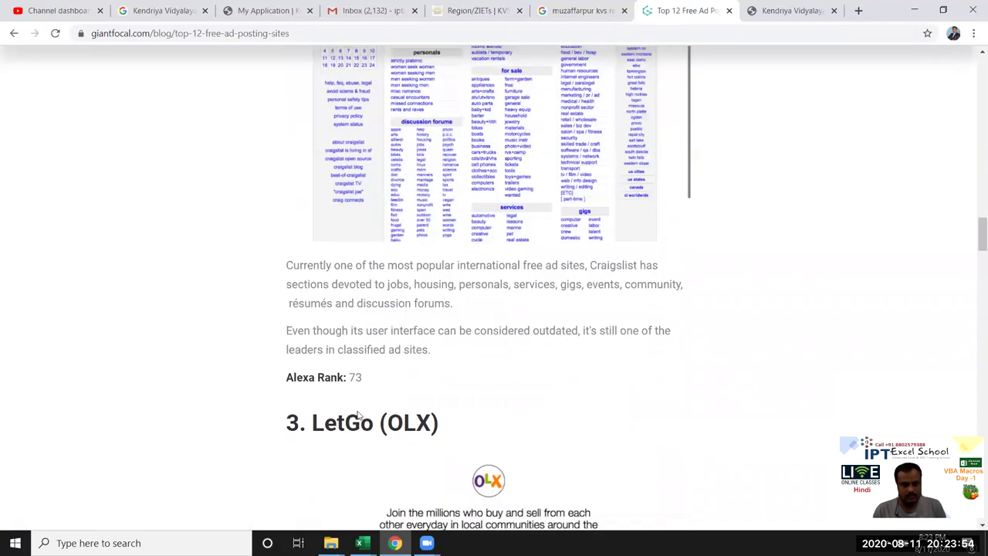
pyautogui.scroll(-2, 357, 431)
pyautogui.scroll(2, 357, 430)
pyautogui.scroll(5, 357, 430)
pyautogui.scroll(5, 357, 430)
pyautogui.scroll(2, 357, 431)
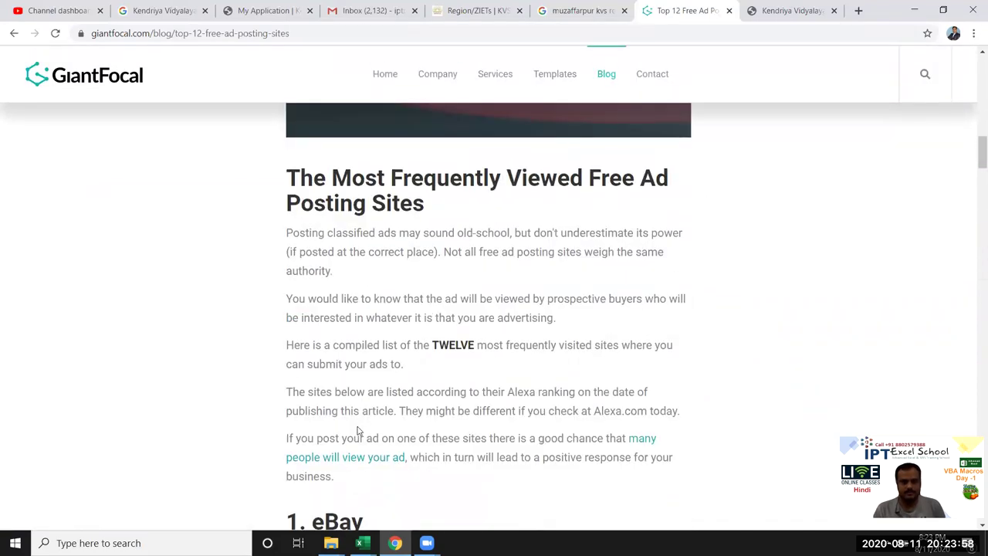
pyautogui.scroll(6, 359, 433)
pyautogui.scroll(4, 360, 435)
pyautogui.scroll(-2, 360, 439)
pyautogui.scroll(-5, 361, 439)
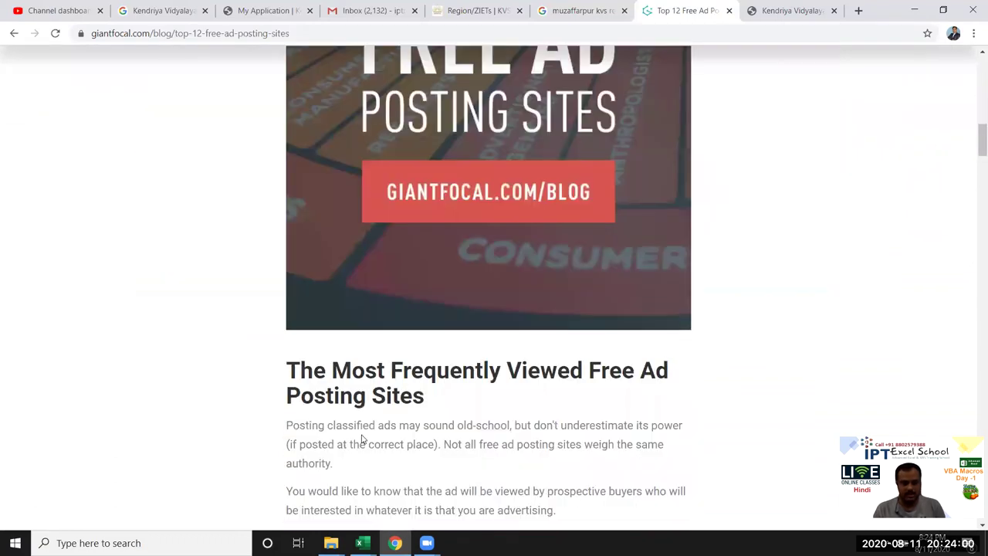
pyautogui.scroll(-5, 360, 432)
pyautogui.moveTo(372, 329); pyautogui.dragTo(287, 334)
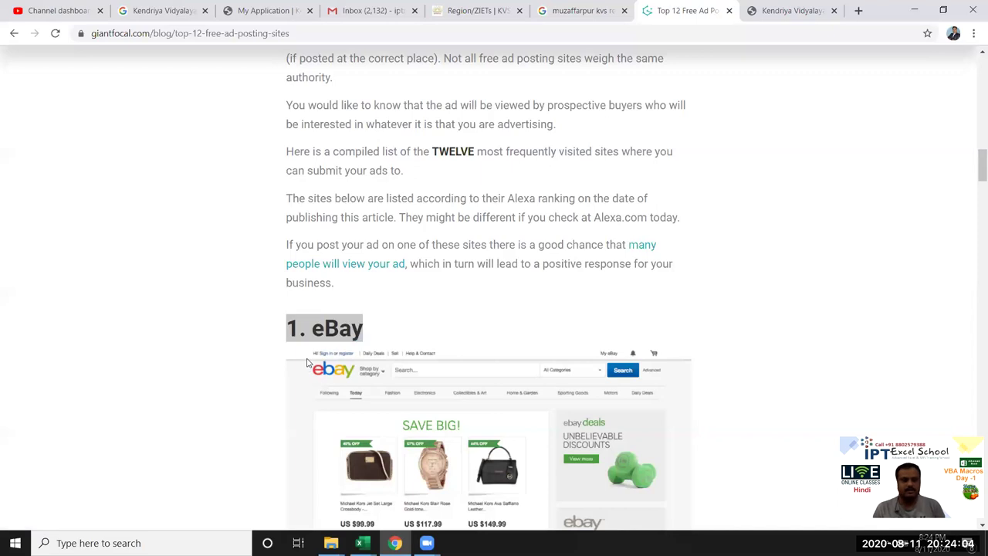
# Switch from Chrome to the VL-1 Excel workbook
pyautogui.hotkey('alt', 'Tab')
pyautogui.hotkey('alt', 'Tab')
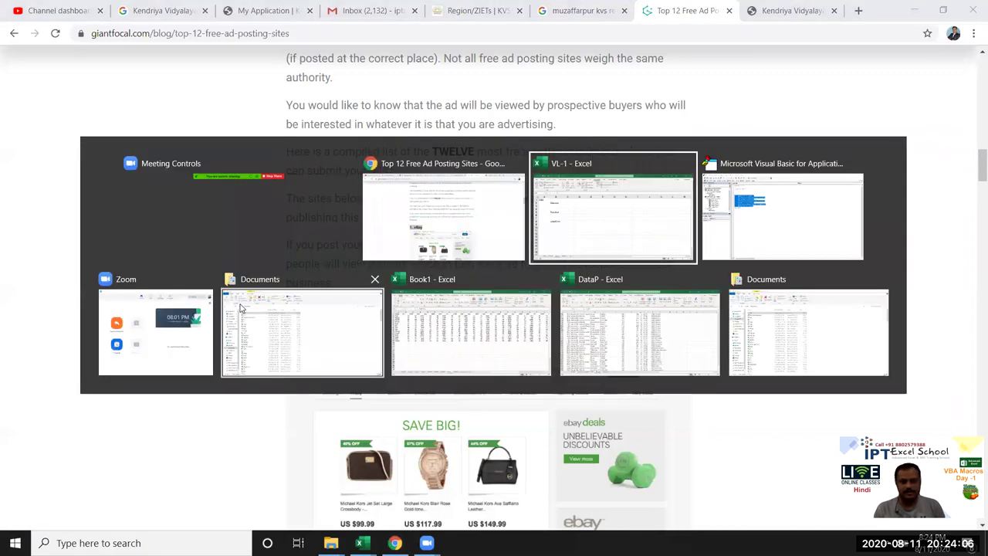
pyautogui.hotkey('alt', 'Tab')
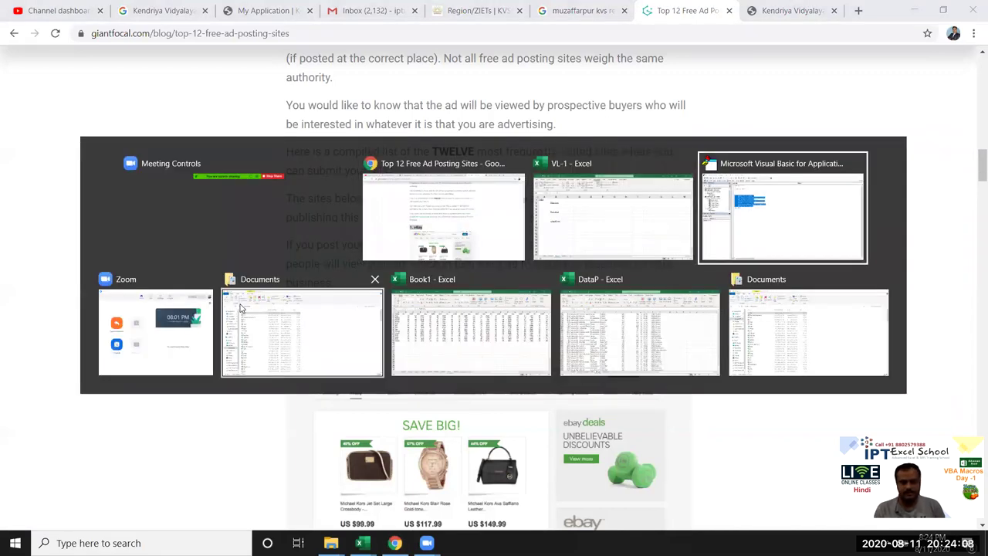
pyautogui.hotkey('alt', 'shift', 'Tab')
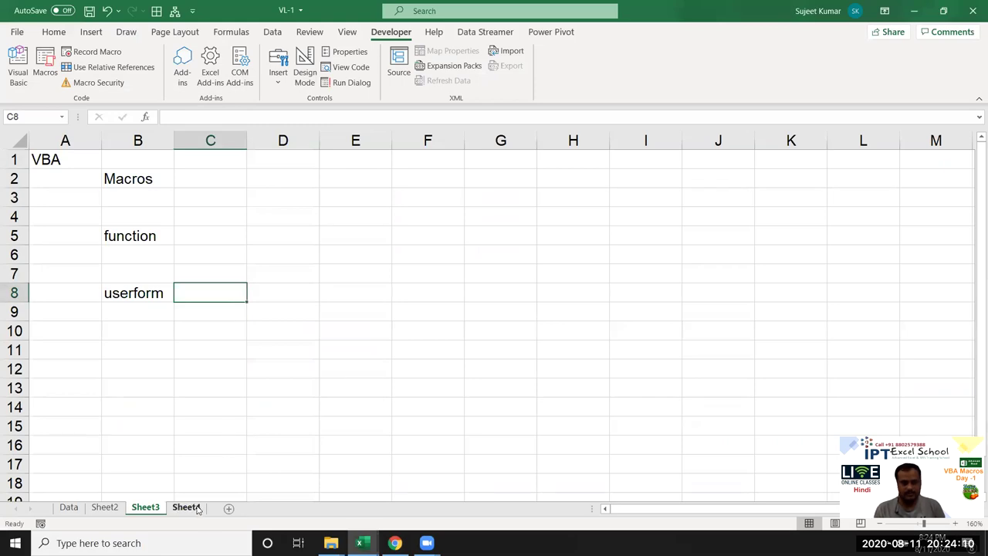
# On Sheet4, take the '2. Craigslist' heading from the article and paste it into E2
pyautogui.click(195, 507)
pyautogui.click(231, 149)
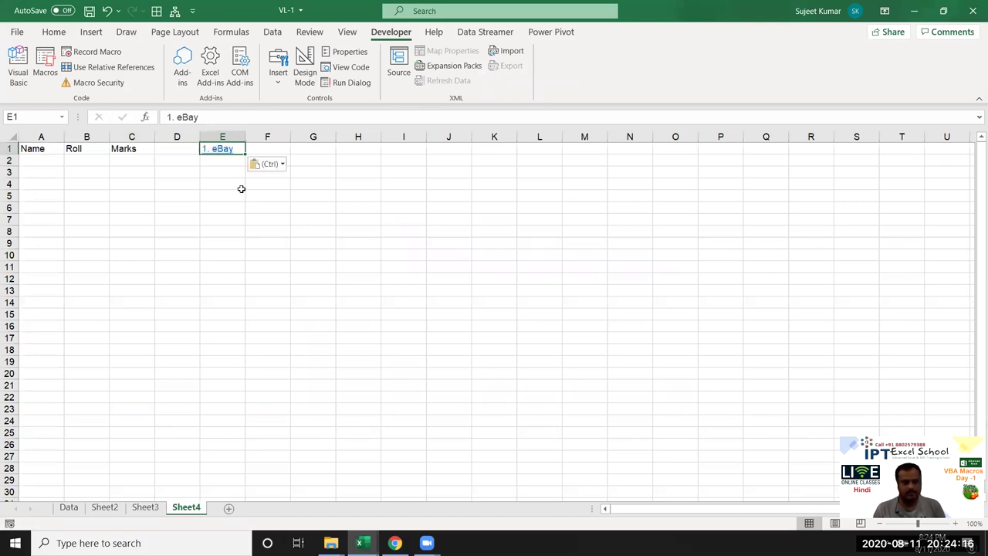
pyautogui.hotkey('alt', 'Tab')
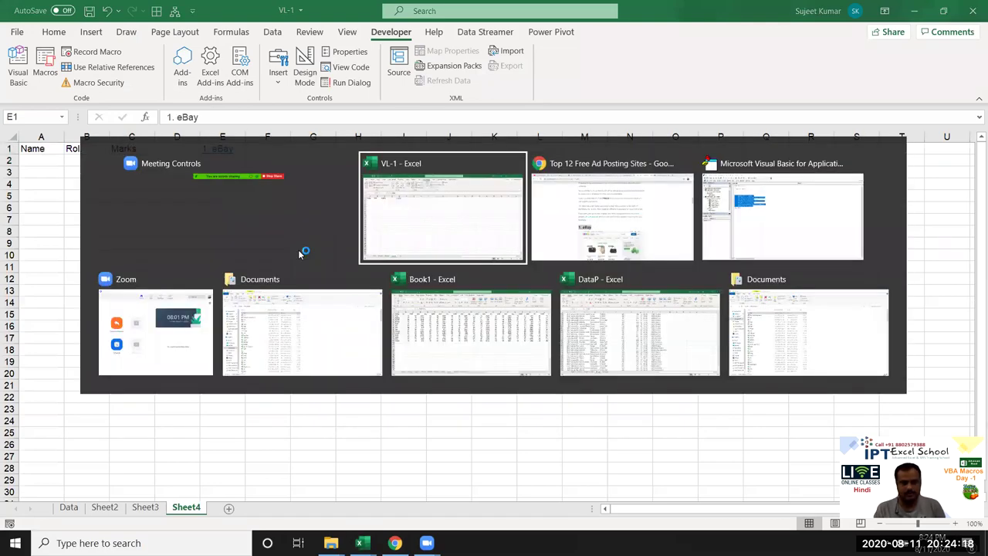
pyautogui.scroll(-4, 360, 305)
pyautogui.scroll(-5, 360, 305)
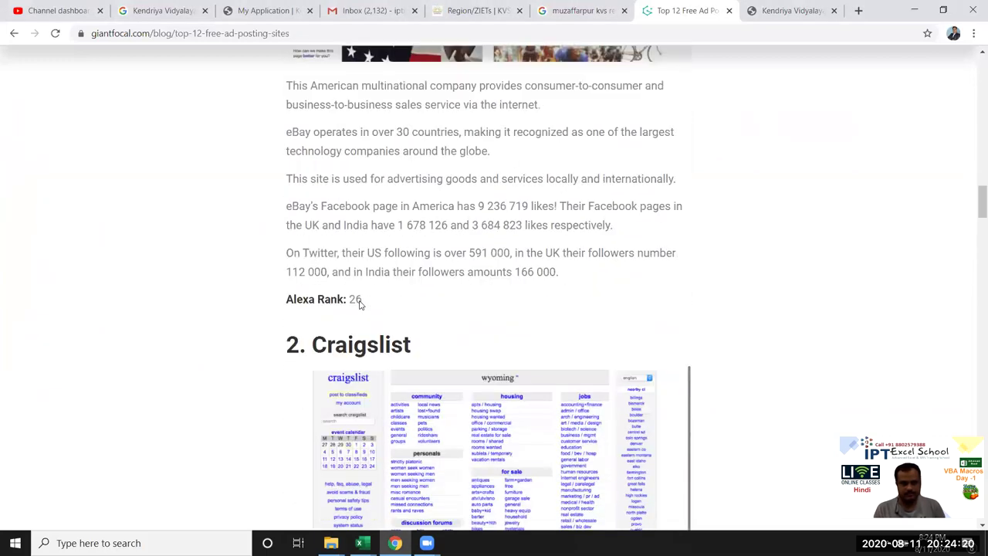
pyautogui.moveTo(430, 205); pyautogui.dragTo(284, 203)
pyautogui.hotkey('ctrl', 'c')
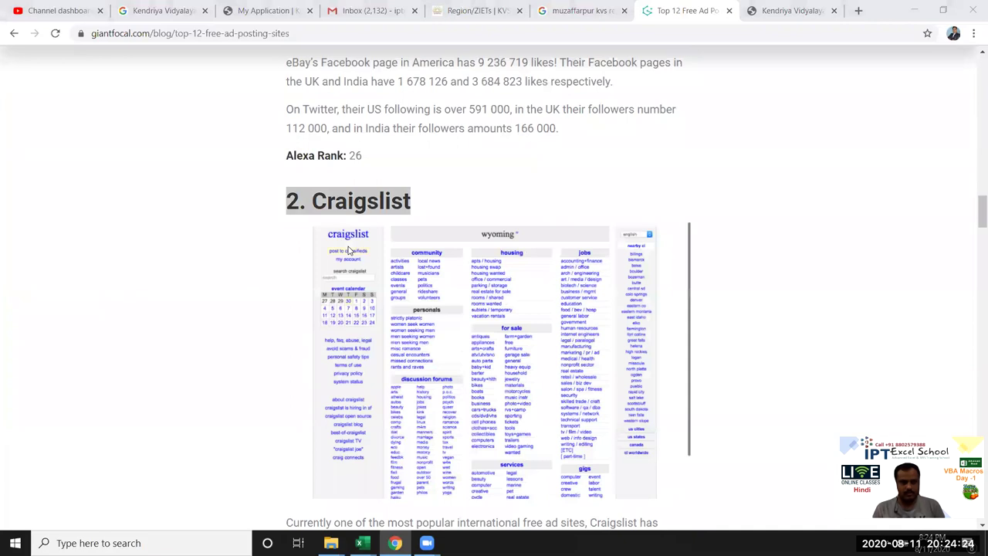
pyautogui.hotkey('alt', 'Tab')
pyautogui.press('Tab')
pyautogui.click(223, 160)
pyautogui.hotkey('ctrl', 'v')
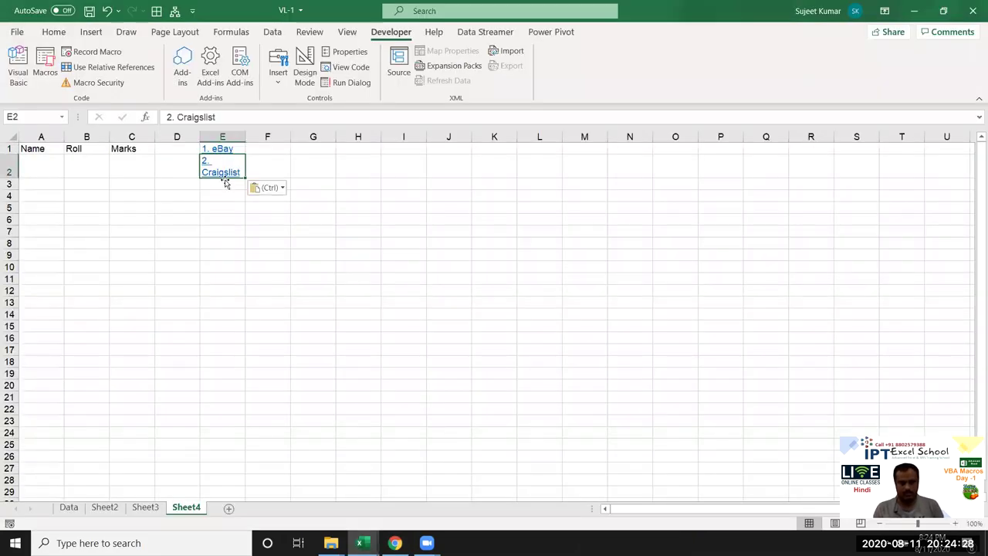
pyautogui.press('Return')
# Paste the next linked heading into E3 and adjust column E's width to fit the links
pyautogui.hotkey('alt', 'Tab')
pyautogui.scroll(-5, 440, 296)
pyautogui.moveTo(440, 296); pyautogui.dragTo(286, 305)
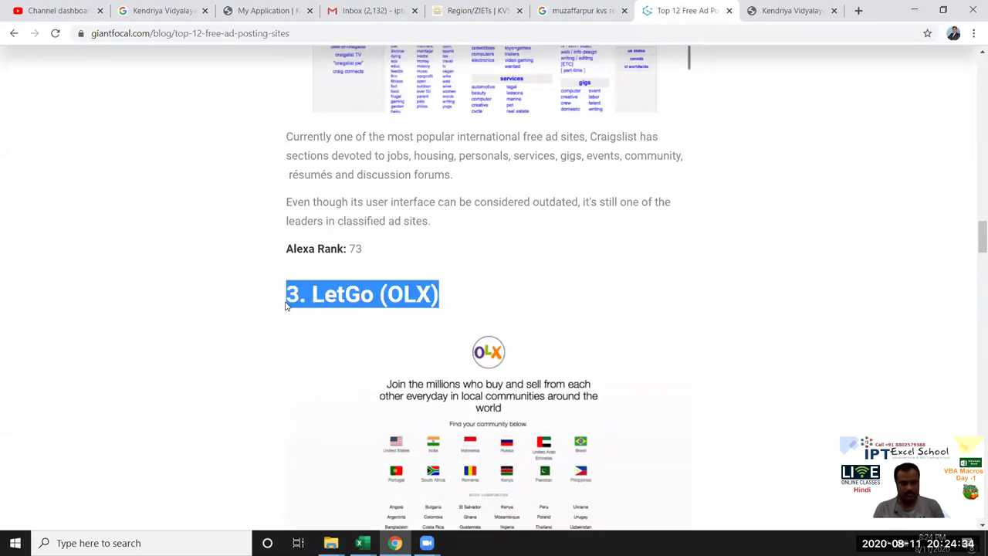
pyautogui.hotkey('alt', 'Tab')
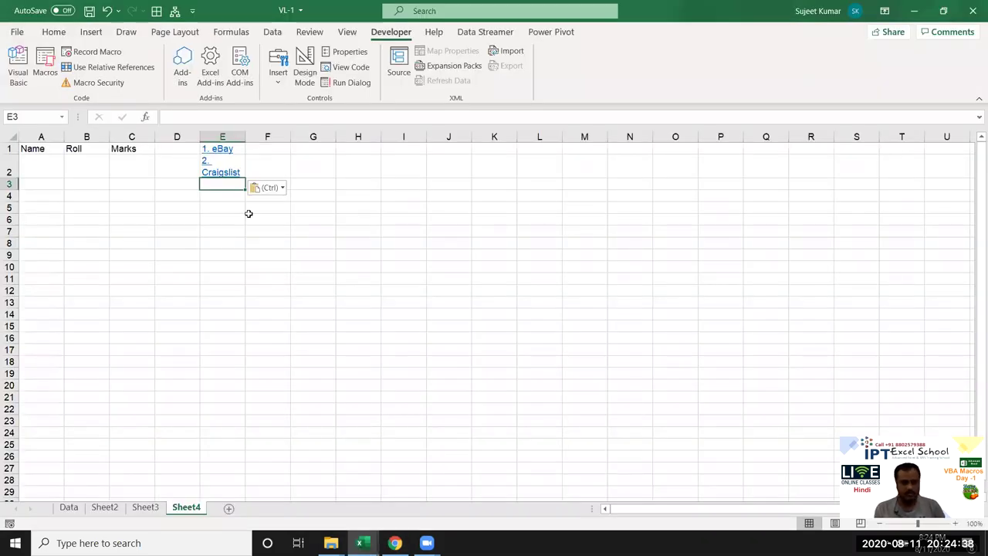
pyautogui.hotkey('ctrl', 'v')
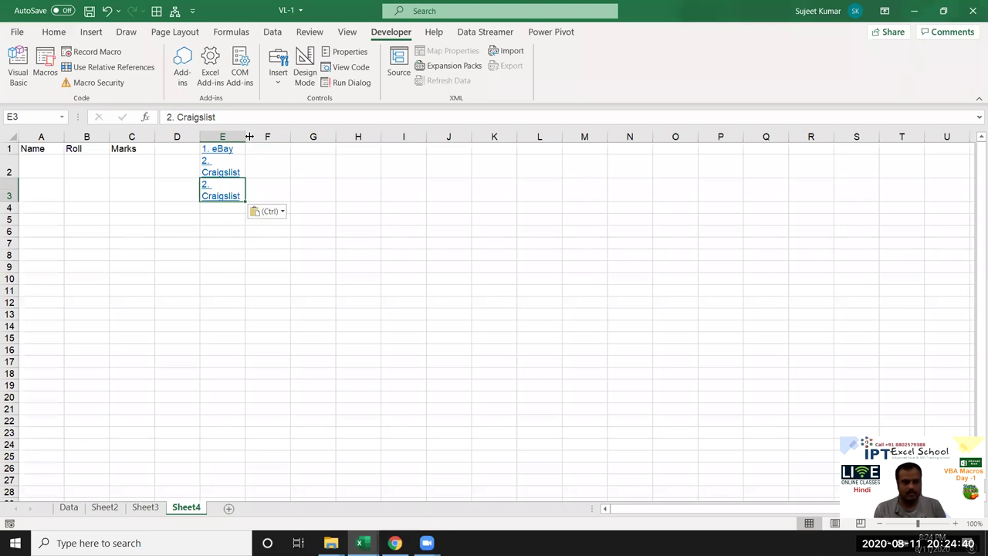
pyautogui.moveTo(245, 141); pyautogui.dragTo(267, 141)
pyautogui.click(247, 255)
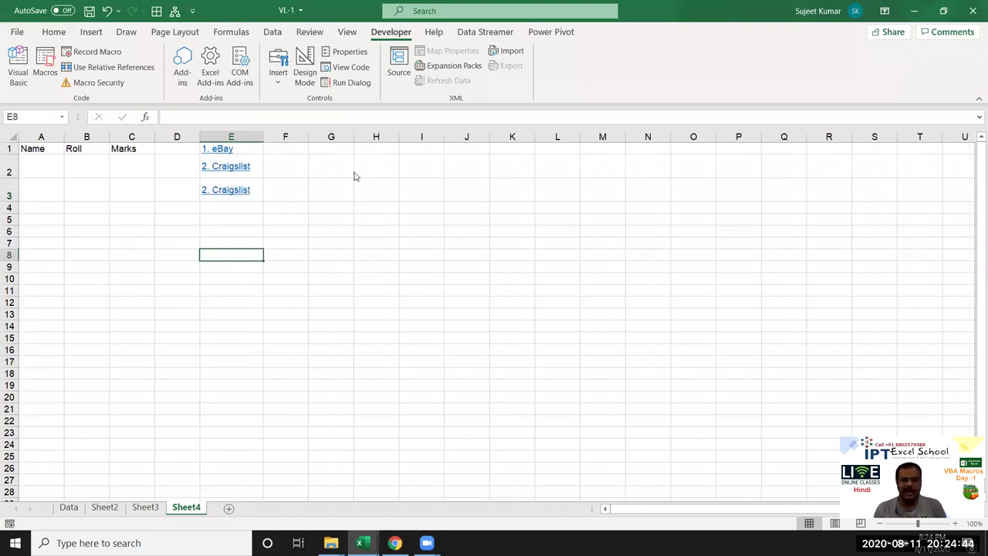
pyautogui.press('super+d')
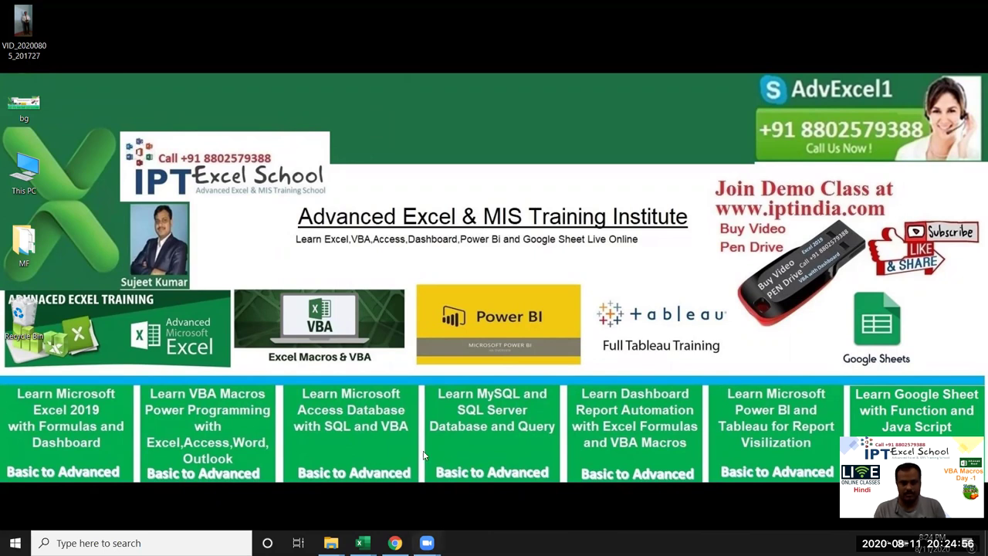
pyautogui.moveTo(359, 542)
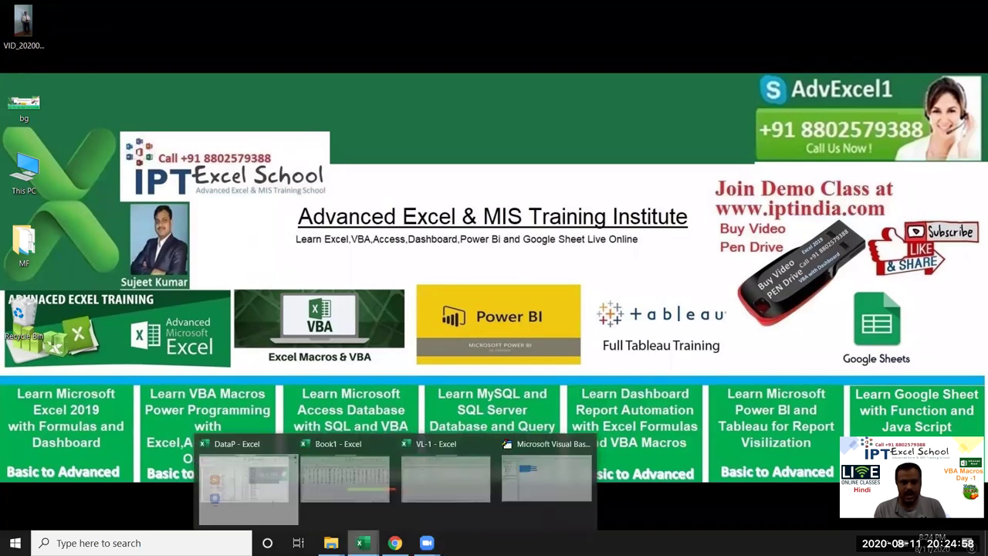
pyautogui.moveTo(433, 486)
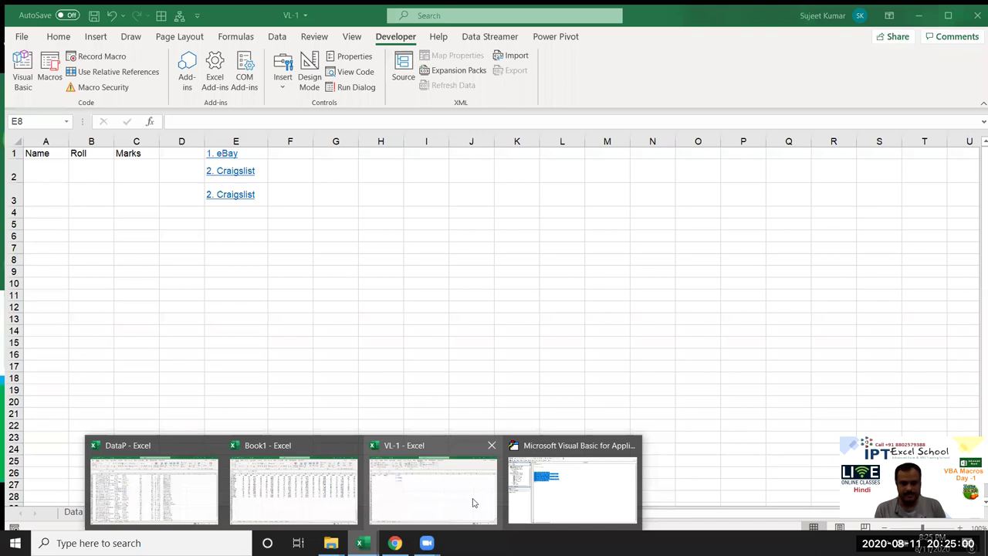
pyautogui.click(471, 503)
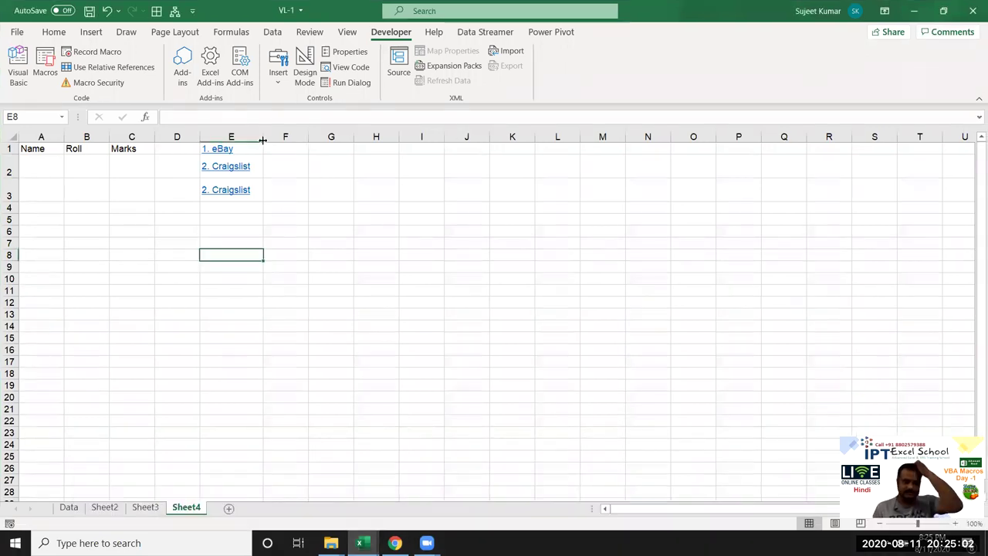
pyautogui.moveTo(263, 140); pyautogui.dragTo(253, 139)
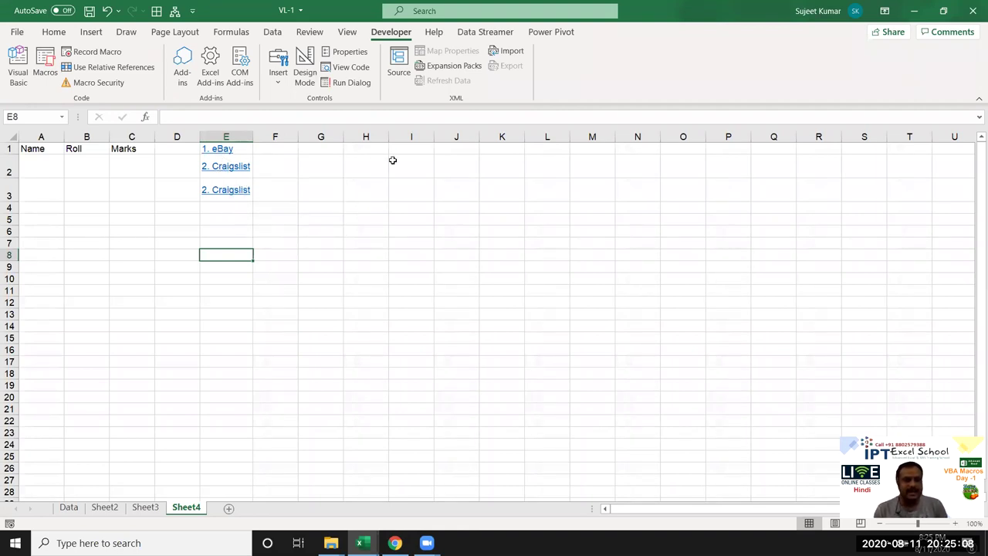
# Copy the links in E1:E3 into E4:E6 and E7:E9, then widen column F
pyautogui.hotkey('ctrl', 'Up')
pyautogui.hotkey('ctrl', 'Up')
pyautogui.hotkey('ctrl', 'shift', 'Down')
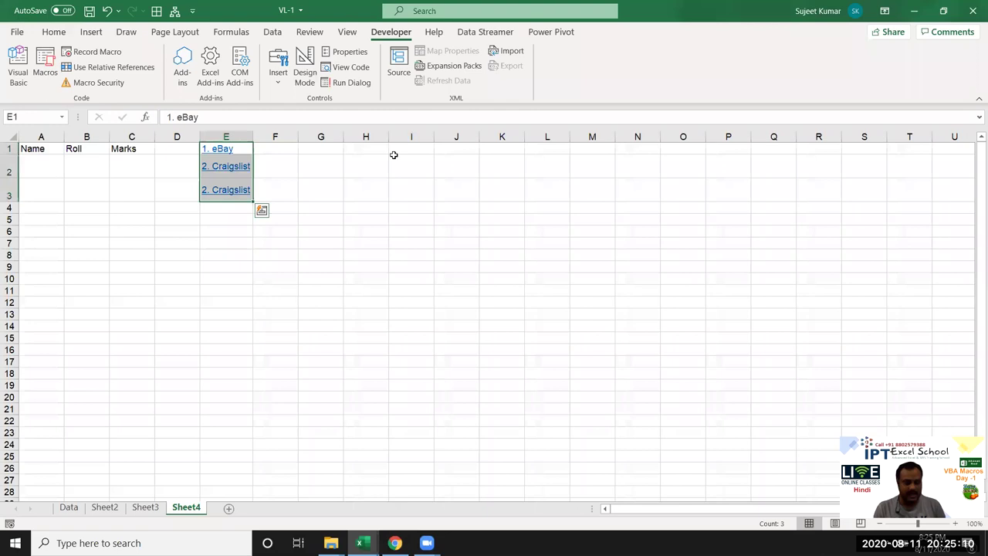
pyautogui.hotkey('ctrl', 'c')
pyautogui.press('Down')
pyautogui.press('Down')
pyautogui.press('Down')
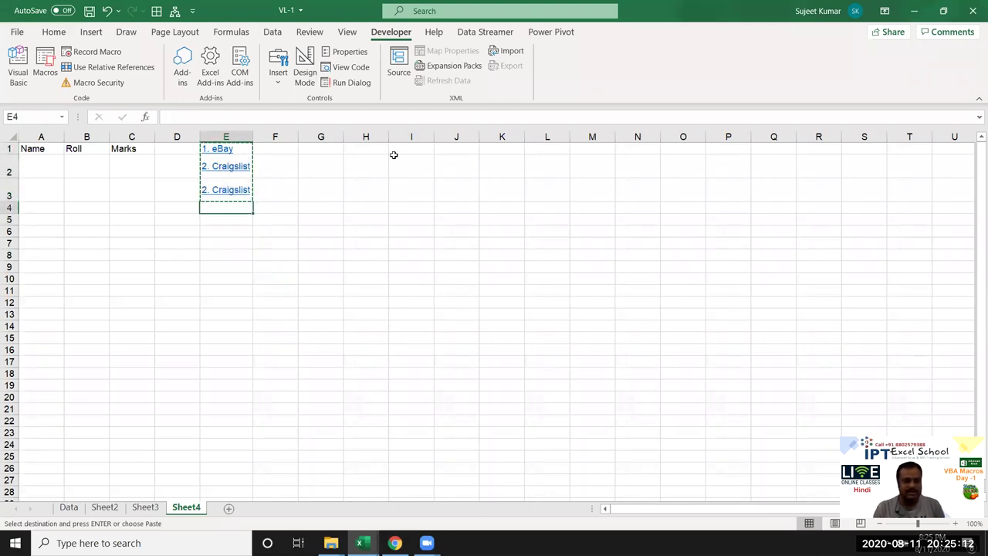
pyautogui.hotkey('ctrl', 'v')
pyautogui.press('Down')
pyautogui.press('Down')
pyautogui.press('Down')
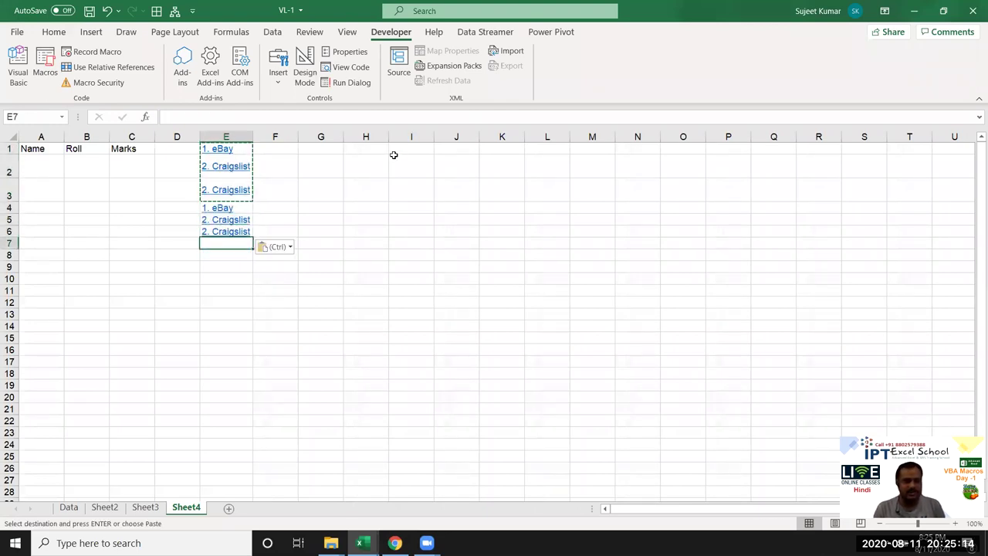
pyautogui.hotkey('ctrl', 'v')
pyautogui.press('Escape')
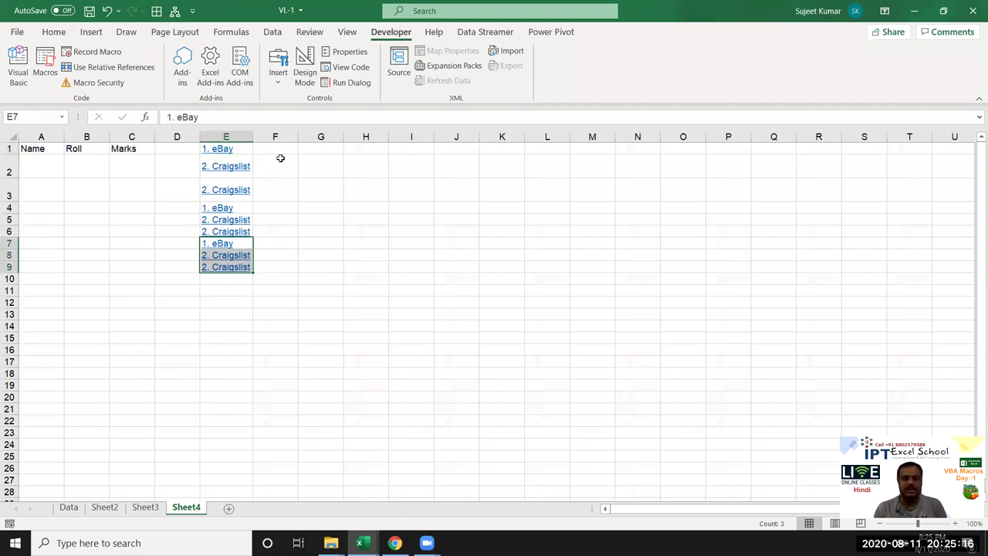
pyautogui.moveTo(298, 137); pyautogui.dragTo(313, 137)
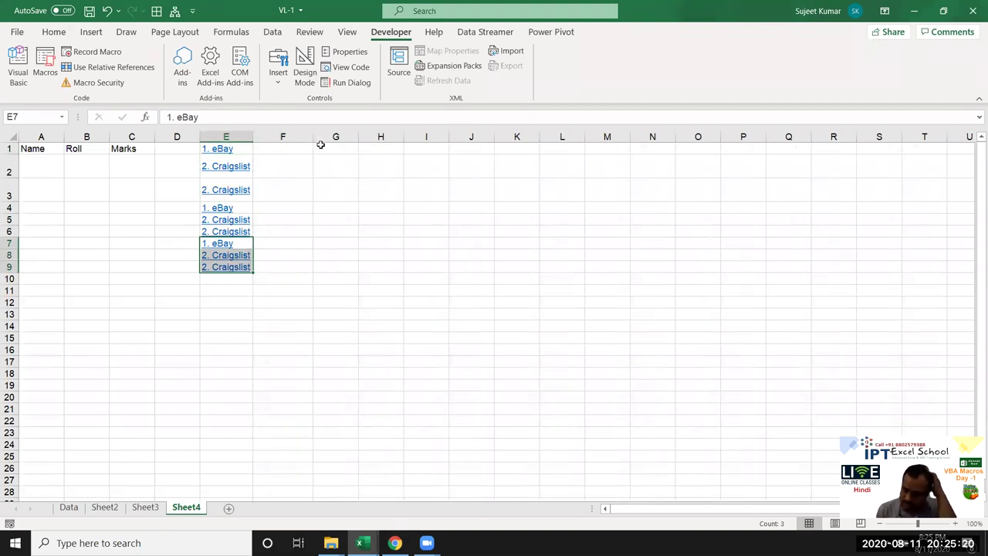
pyautogui.click(242, 150)
pyautogui.rightClick(241, 150)
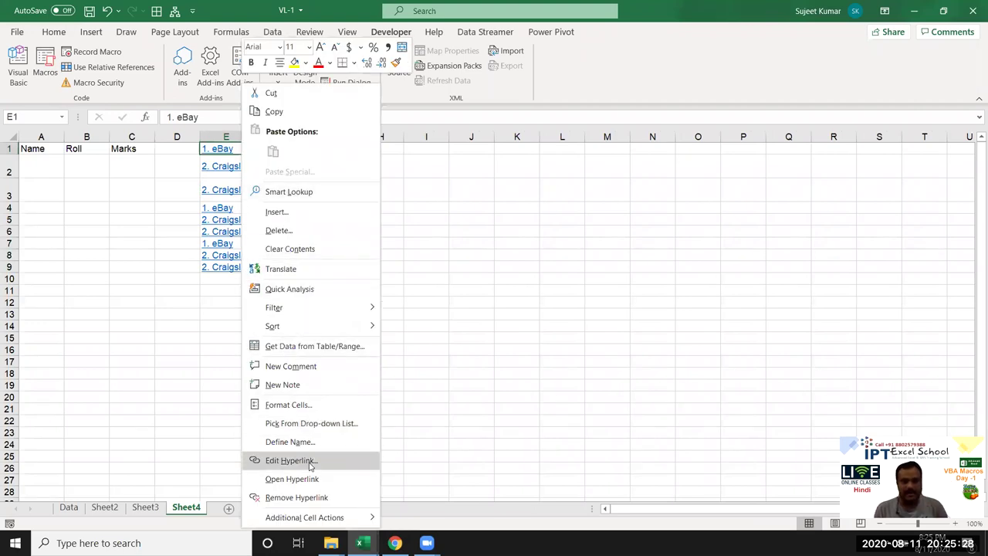
pyautogui.press('Escape')
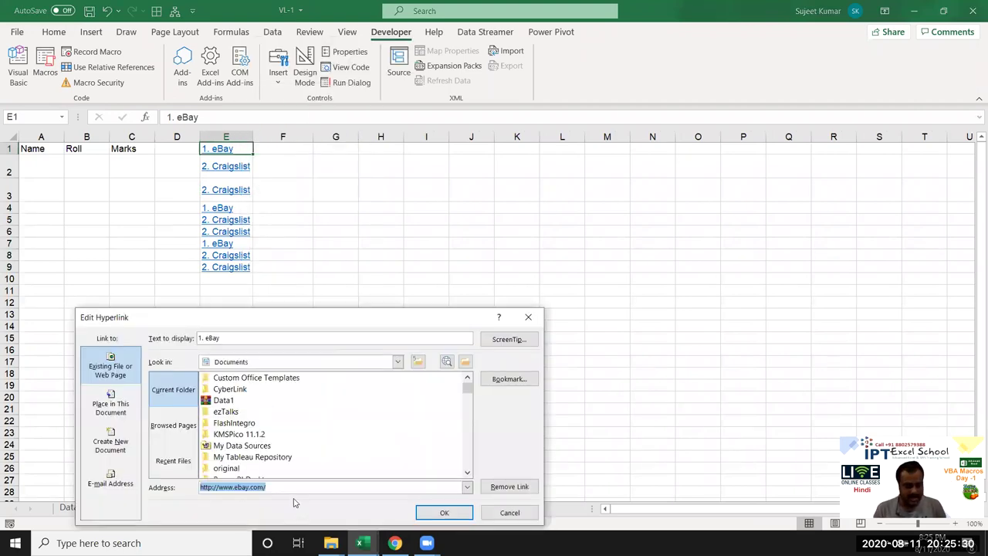
pyautogui.press('Escape')
pyautogui.click(269, 148)
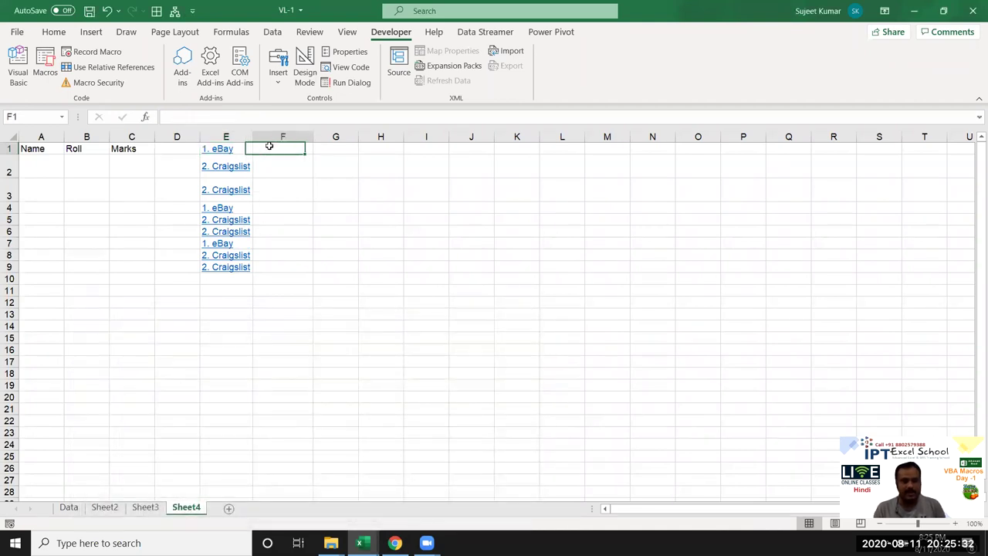
pyautogui.hotkey('ctrl', 'v')
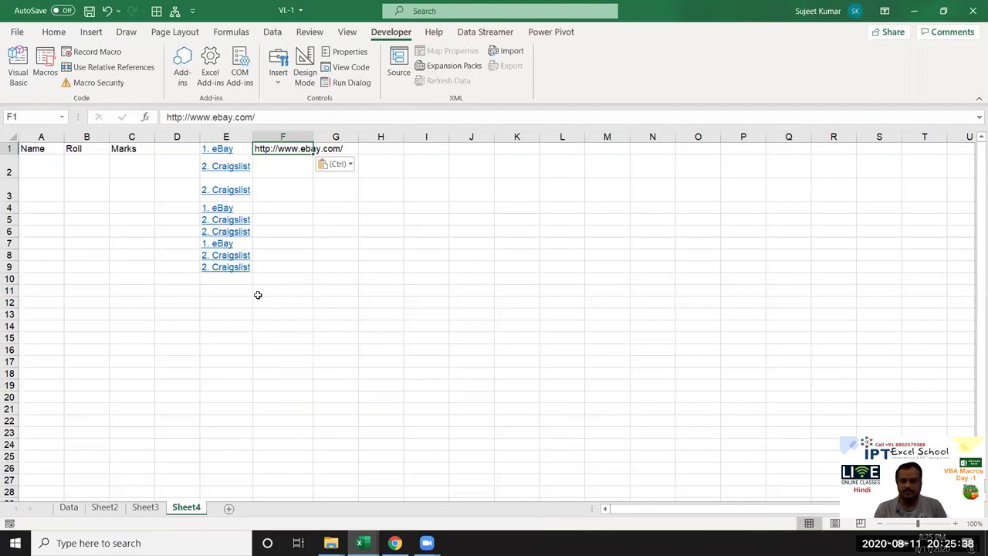
pyautogui.press('Delete')
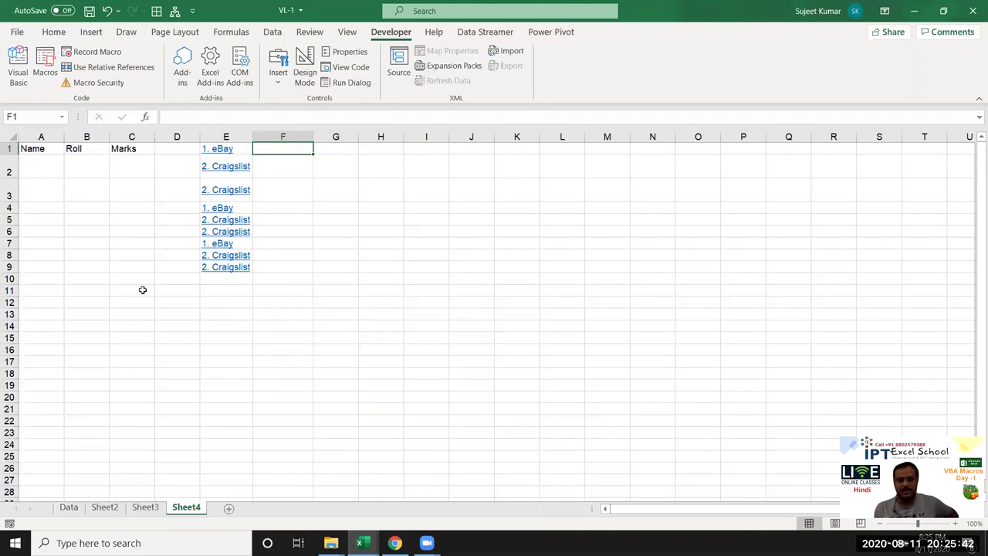
# Below the recorded macro, write Function URL(n As Range) returning n.Hyperlinks(1).Address
pyautogui.click(17, 66)
pyautogui.click(233, 242)
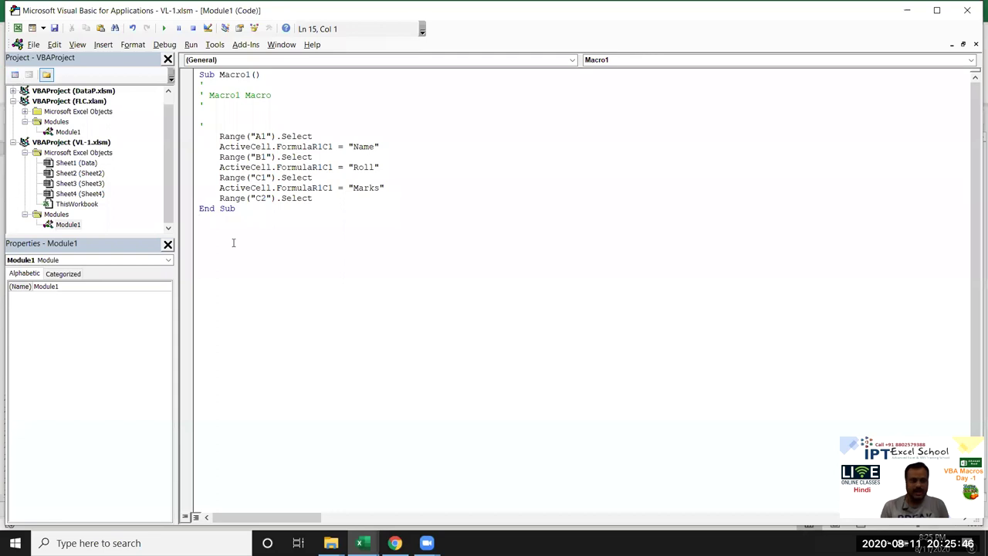
pyautogui.press('Return')
pyautogui.write('function ')
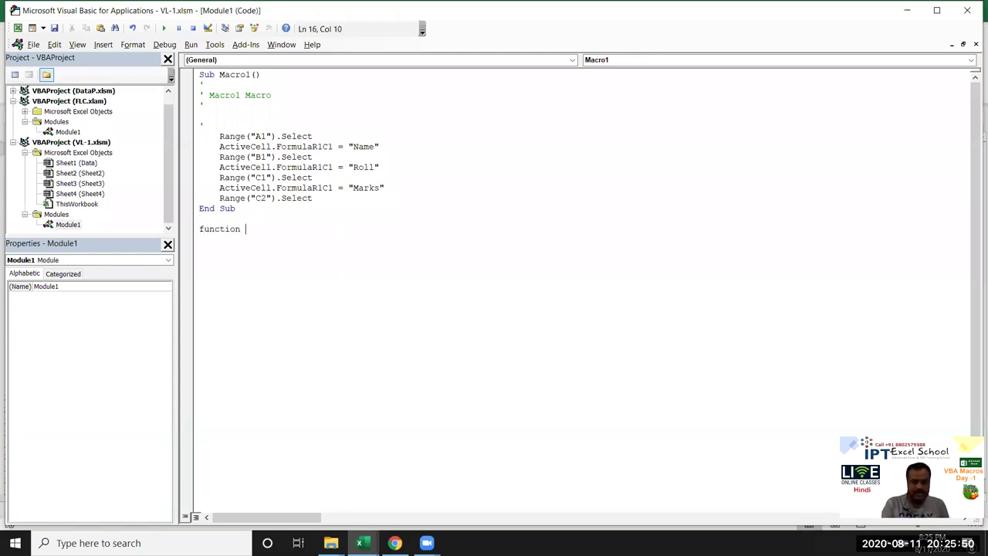
pyautogui.write('URL(n ')
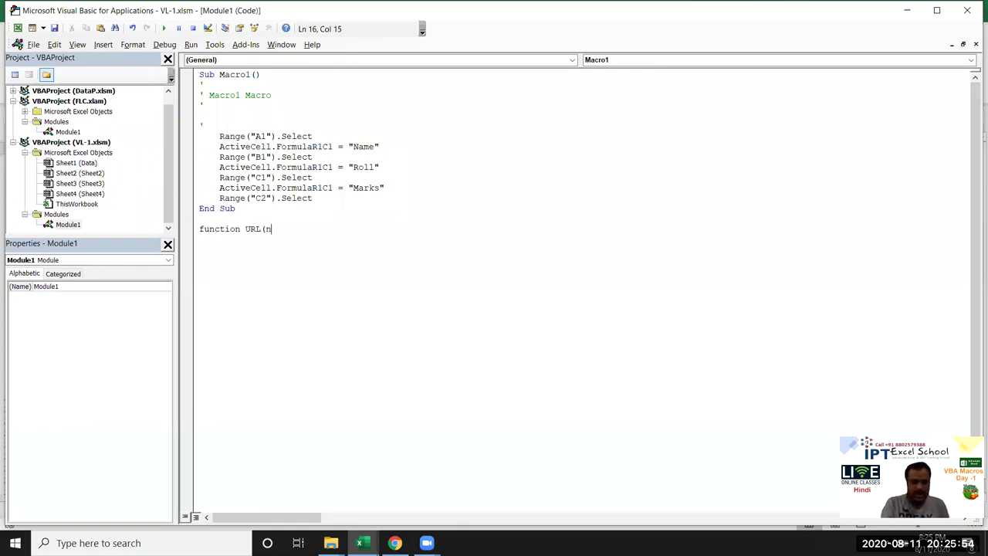
pyautogui.write('as ra')
pyautogui.press('Tab')
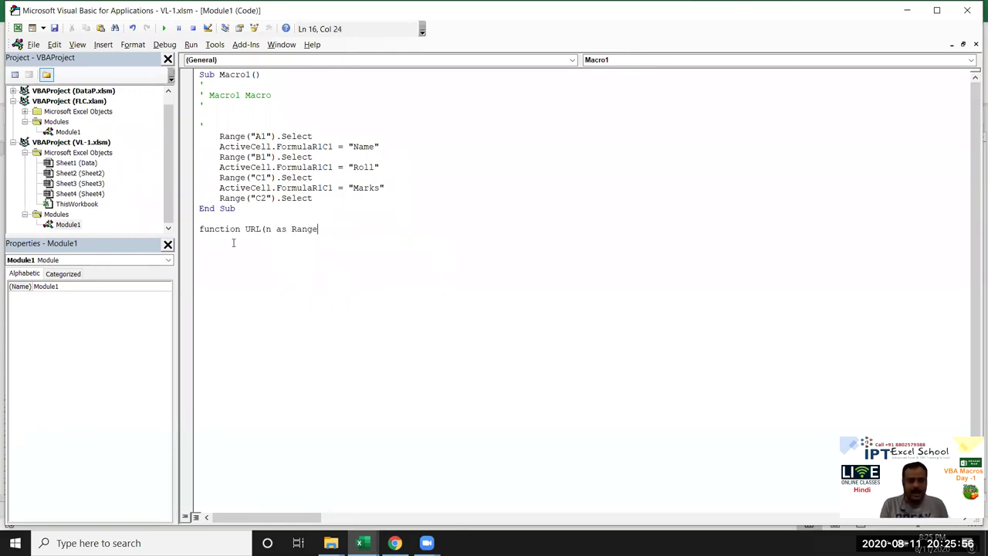
pyautogui.write(')')
pyautogui.press('Return')
pyautogui.press('Return')
pyautogui.press('Return')
pyautogui.press('Up')
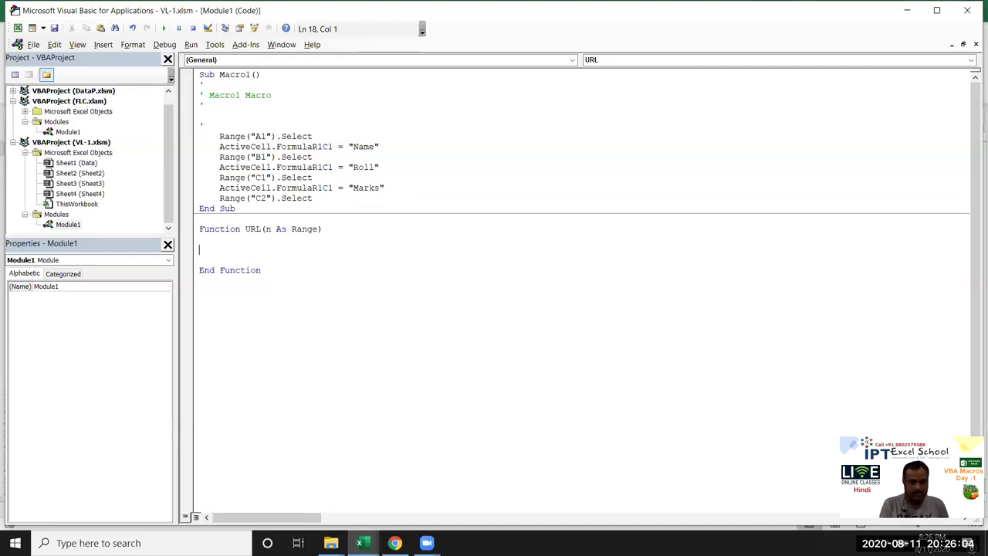
pyautogui.write('url=n')
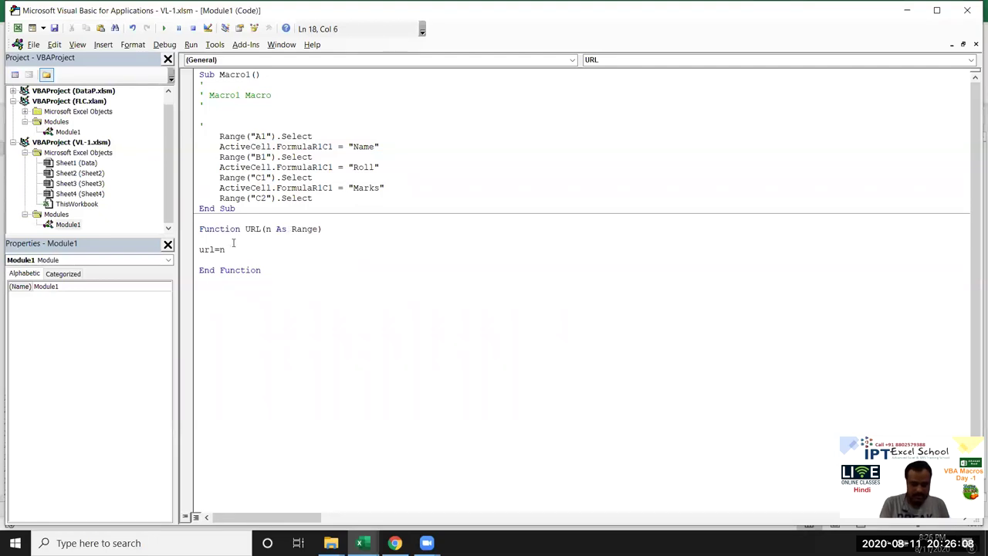
pyautogui.write('.hy')
pyautogui.press('Tab')
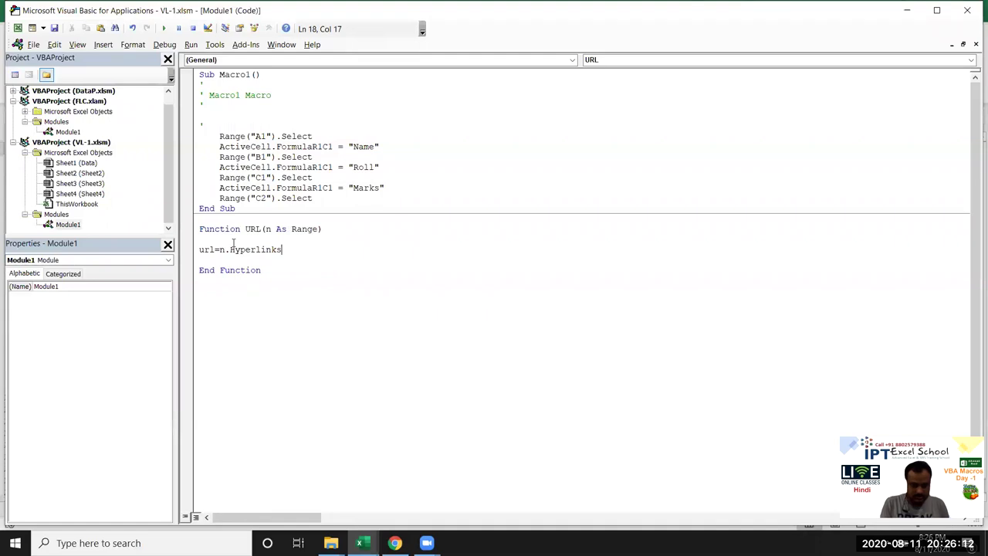
pyautogui.write('(')
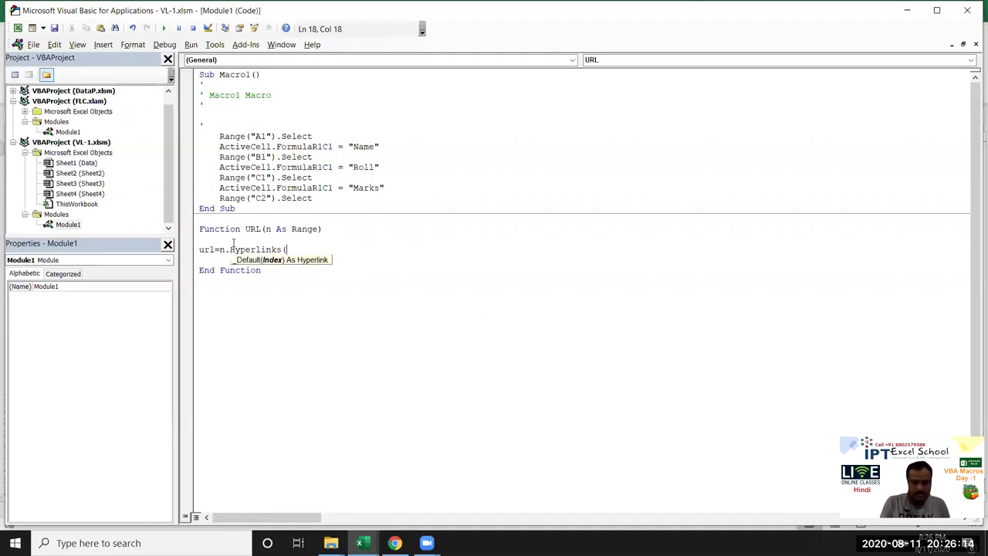
pyautogui.write('1')
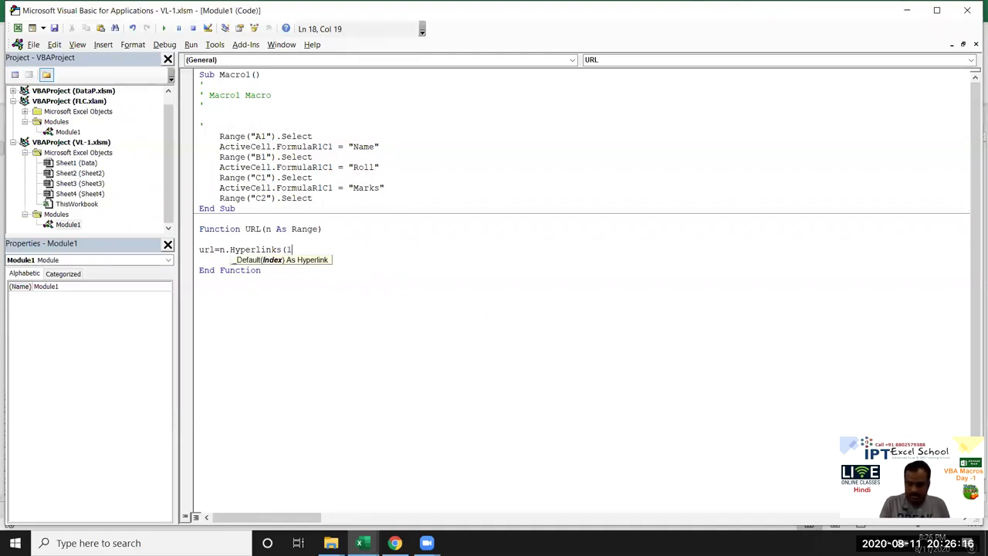
pyautogui.write(').ad')
pyautogui.press('Tab')
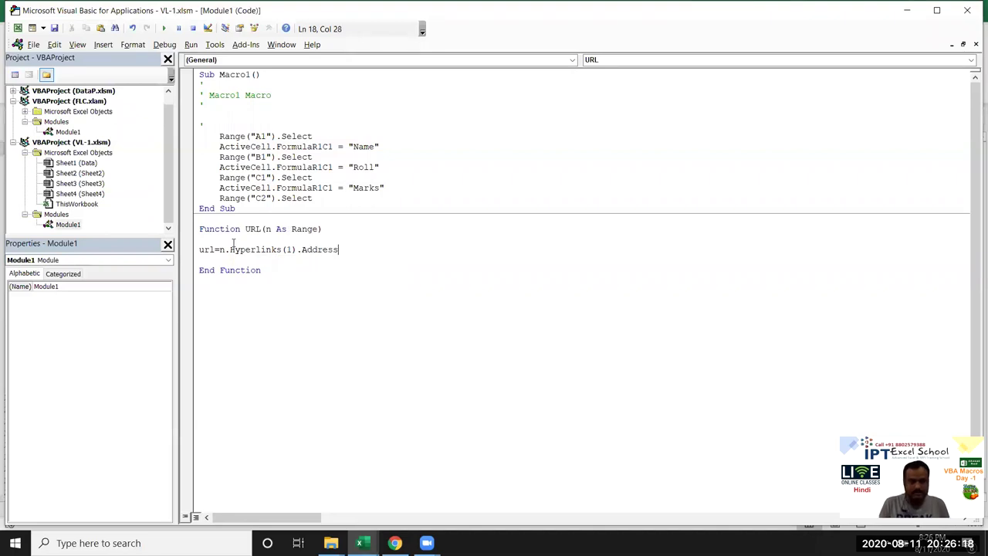
pyautogui.click(235, 269)
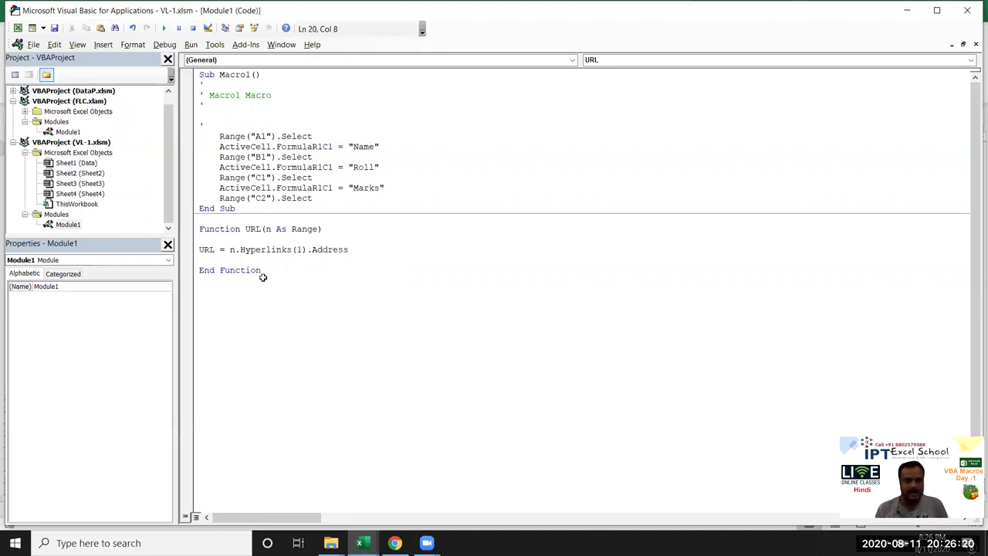
# Back in Excel, enter =URL(E1) in F1 to show eBay's web address
pyautogui.hotkey('alt', 'F11')
pyautogui.write('=u')
pyautogui.press('Tab')
pyautogui.press('Left')
pyautogui.press('Return')
# Copy the =URL(E1) formula from F1 down through F9
pyautogui.press('Up')
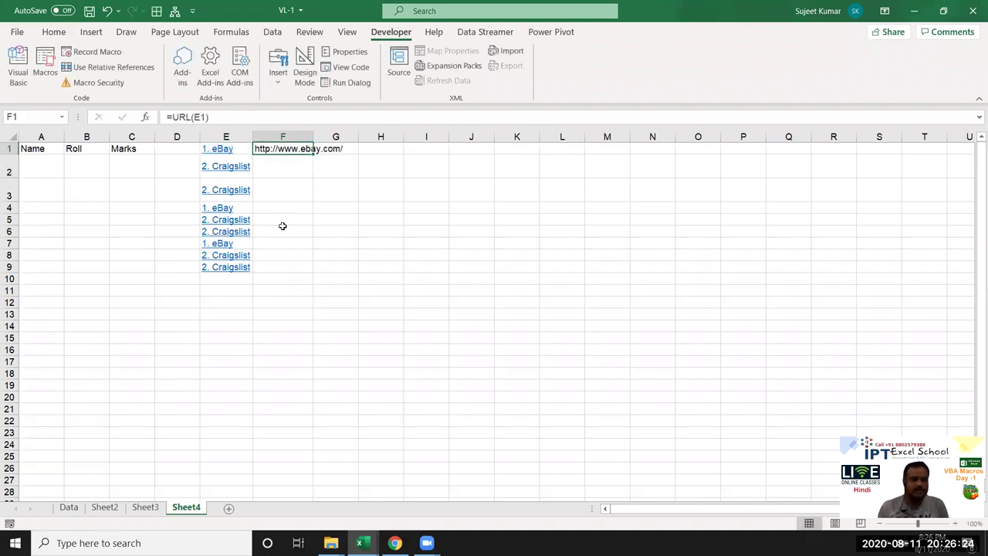
pyautogui.doubleClick(312, 153)
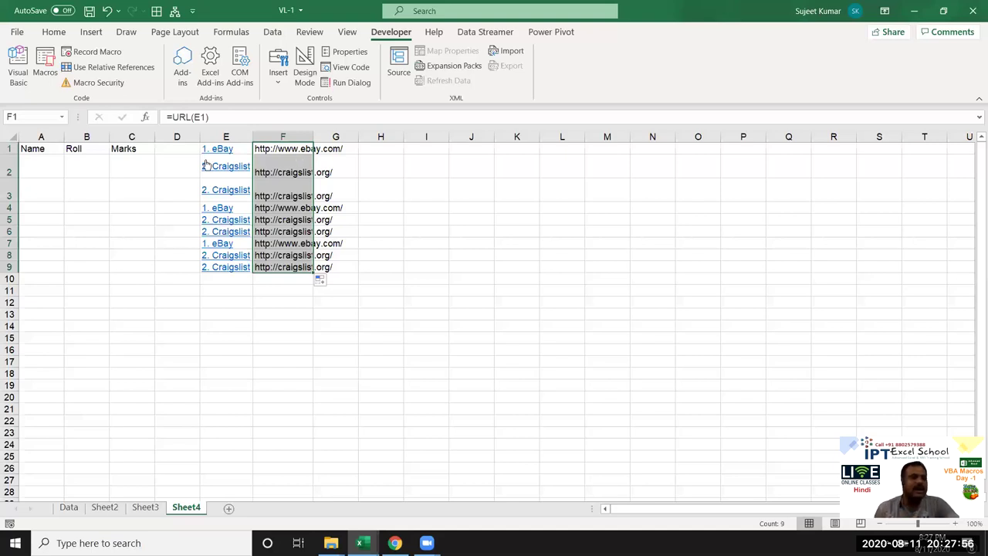
# Close the macro security settings with all macros enabled and go to the Data sheet
pyautogui.click(531, 405)
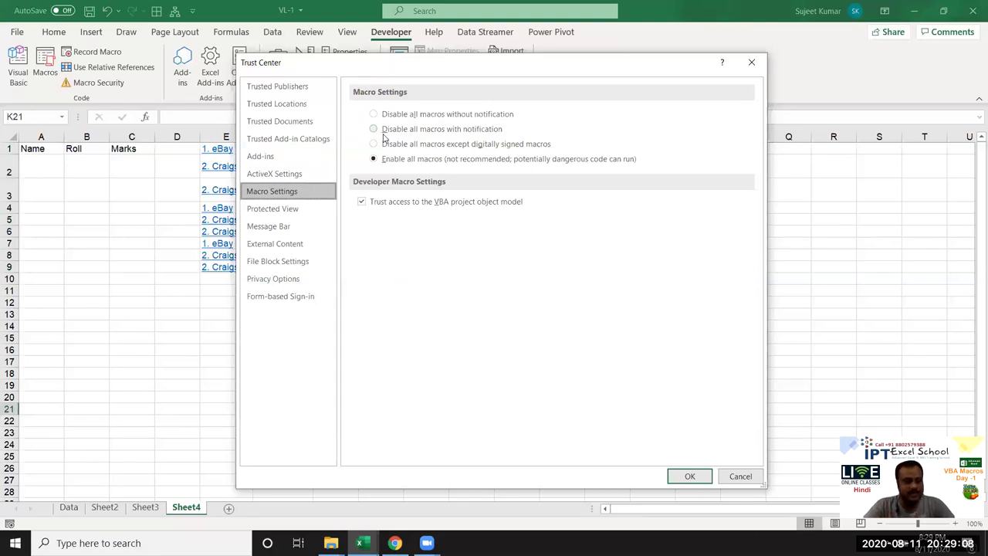
pyautogui.press('Return')
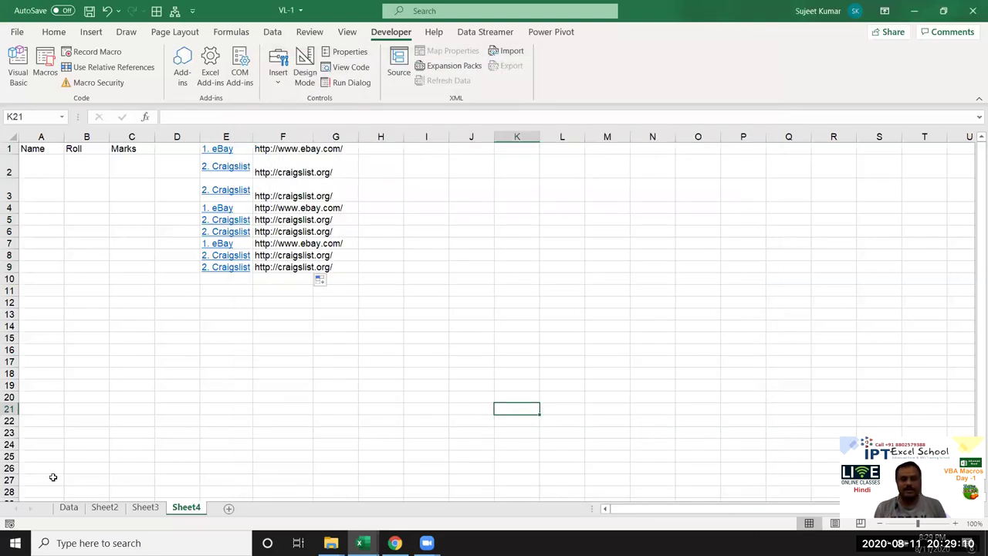
pyautogui.click(69, 507)
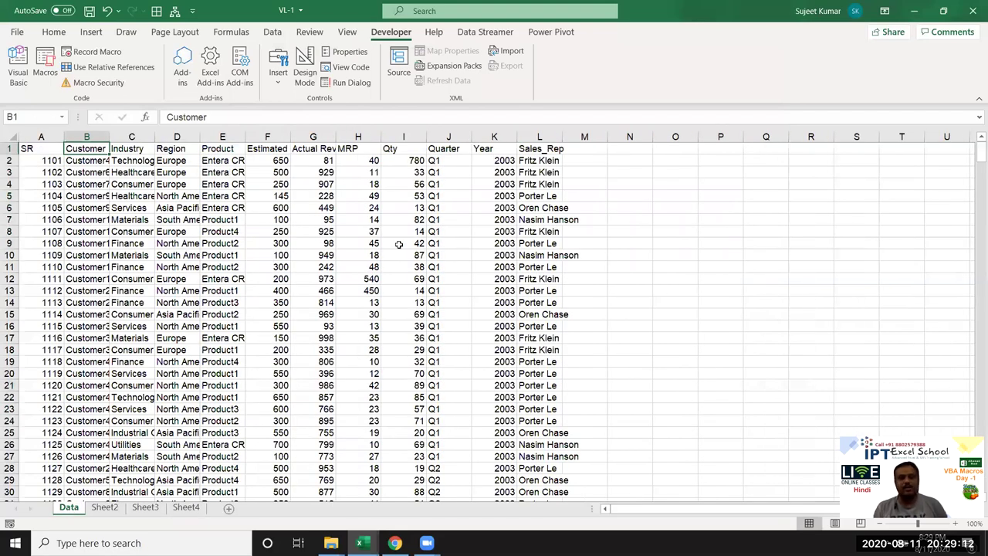
# Select row 3 and undo the blank rows inserted between the first records
pyautogui.click(551, 173)
pyautogui.scroll(-5, 529, 187)
pyautogui.scroll(5, 529, 186)
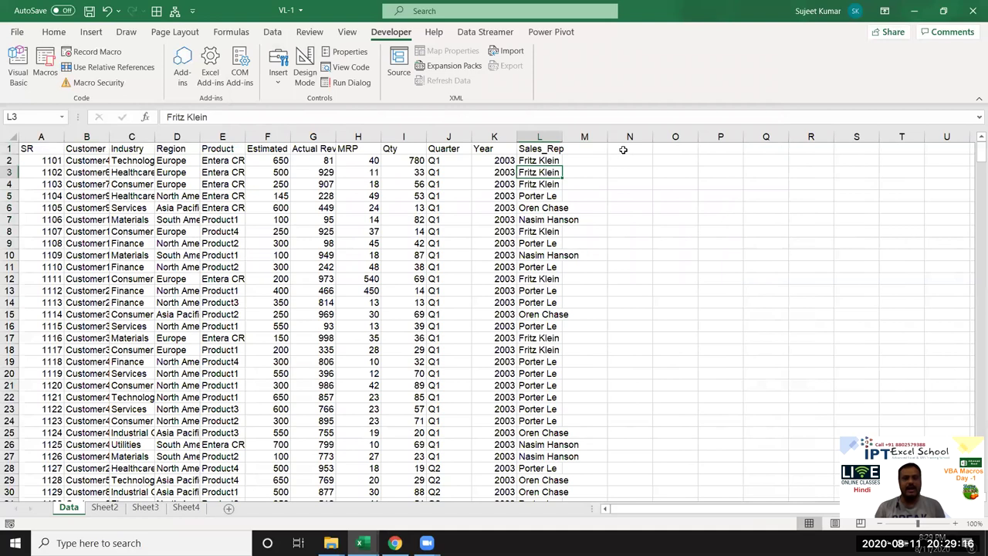
pyautogui.hotkey('shift', 'space')
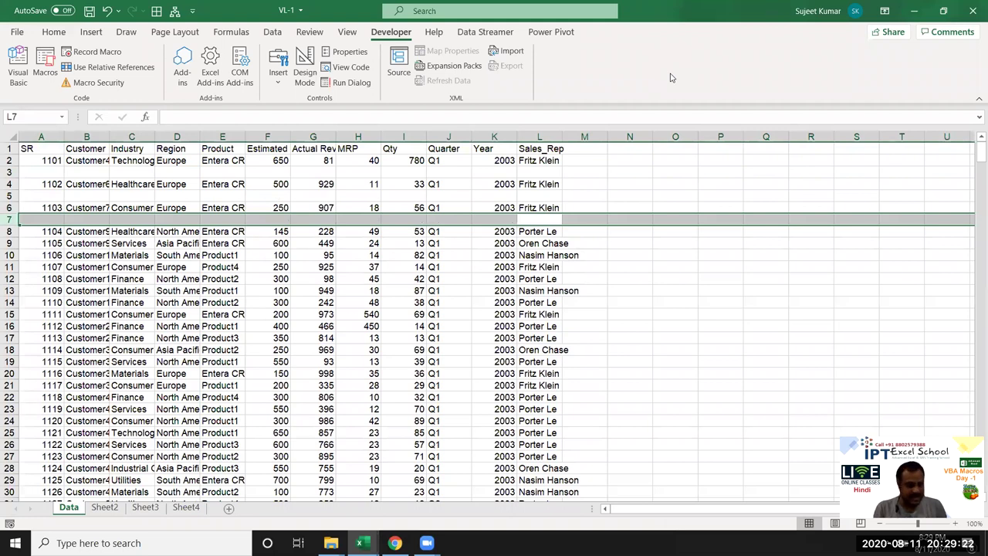
pyautogui.hotkey('ctrl', 'z')
pyautogui.hotkey('ctrl', 'z')
pyautogui.hotkey('ctrl', 'z')
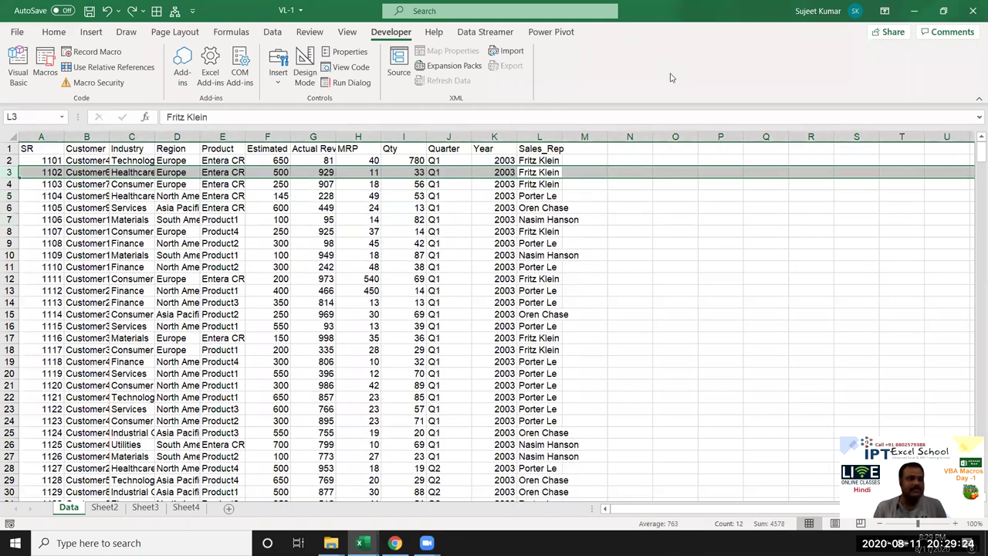
# Check that the Sales_Rep data now runs unbroken from row 2 down to row 504
pyautogui.press('Right')
pyautogui.press('Right')
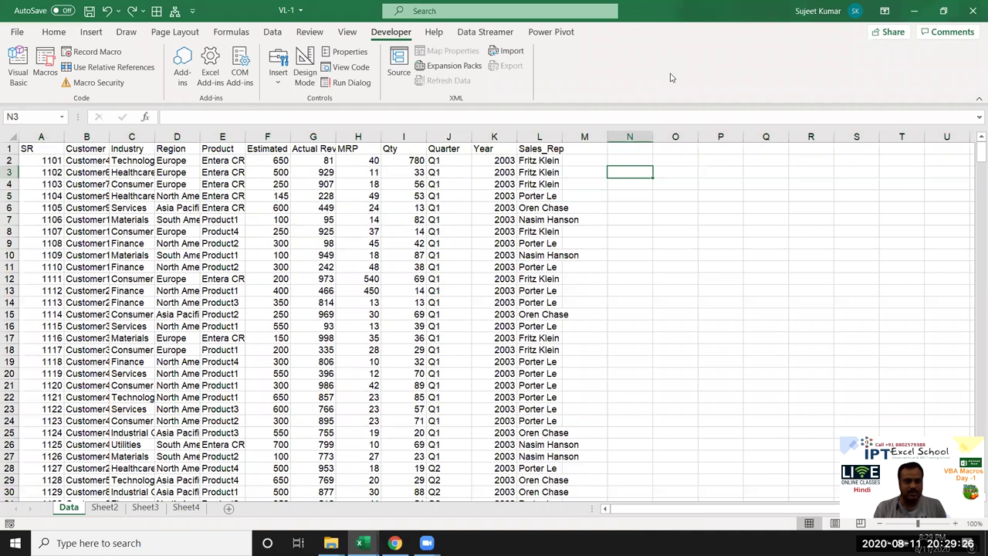
pyautogui.press('Left')
pyautogui.press('Up')
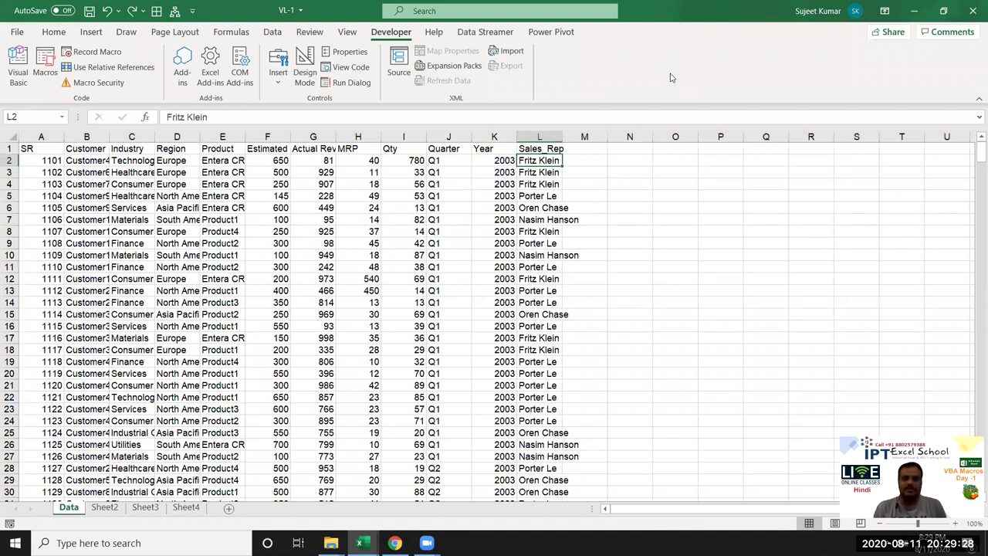
pyautogui.press('Up')
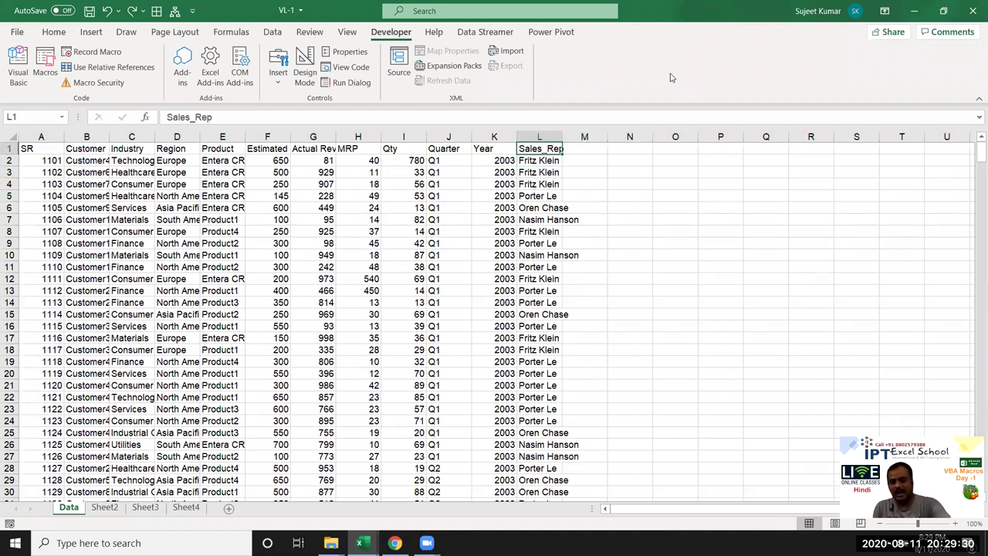
pyautogui.press('Down')
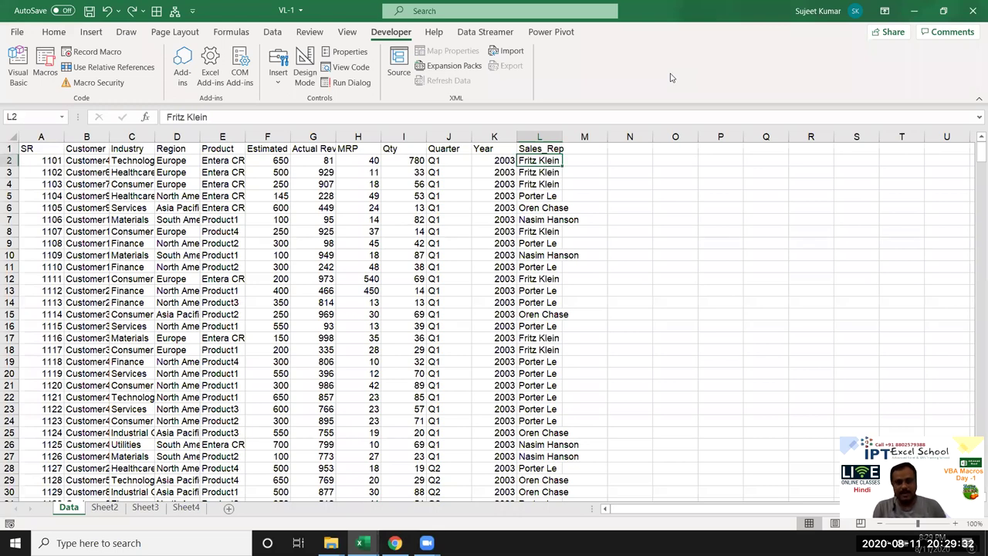
pyautogui.hotkey('ctrl', 'Down')
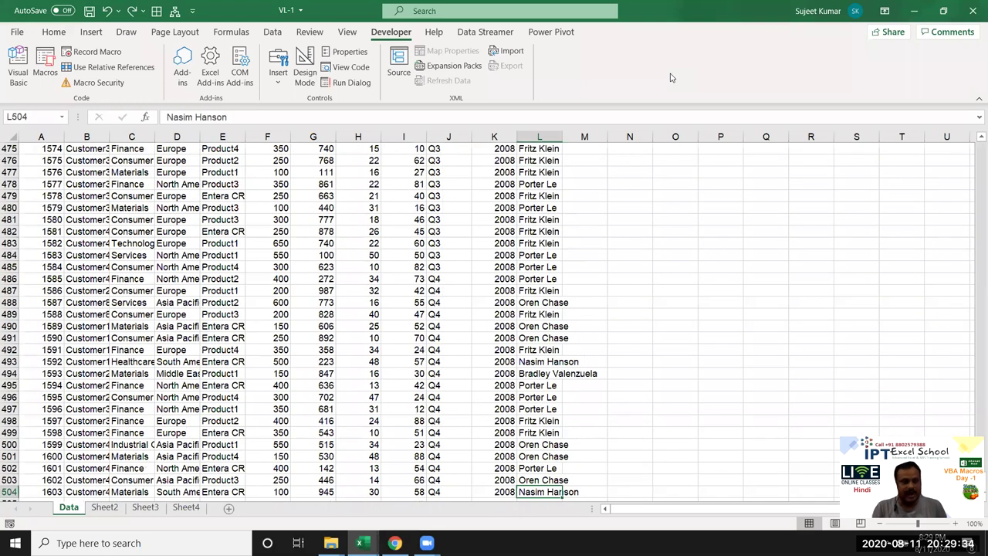
pyautogui.hotkey('ctrl', 'Up')
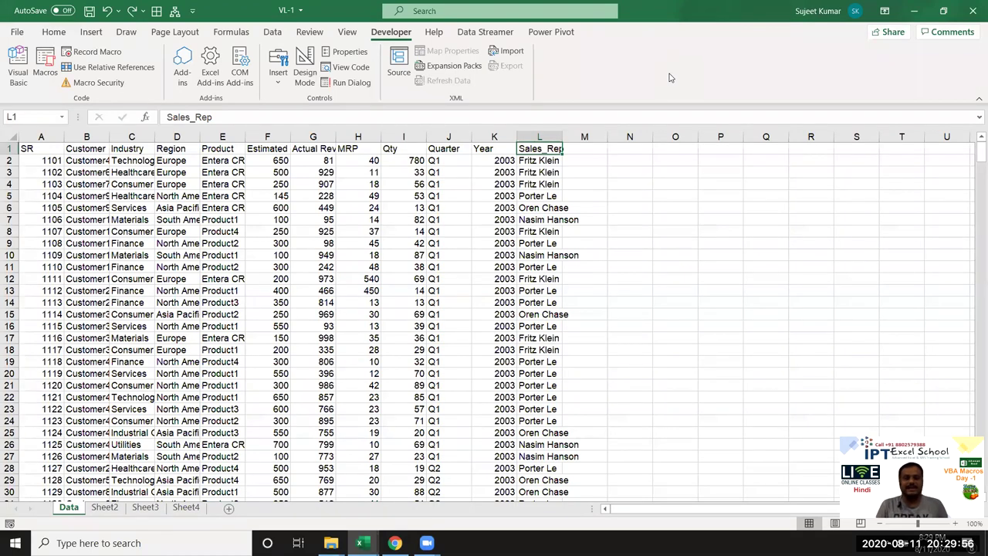
# Add an 'Sr' header in M1 and number the records 1 to 503 down column M
pyautogui.press('Right')
pyautogui.write('Sr')
pyautogui.press('Return')
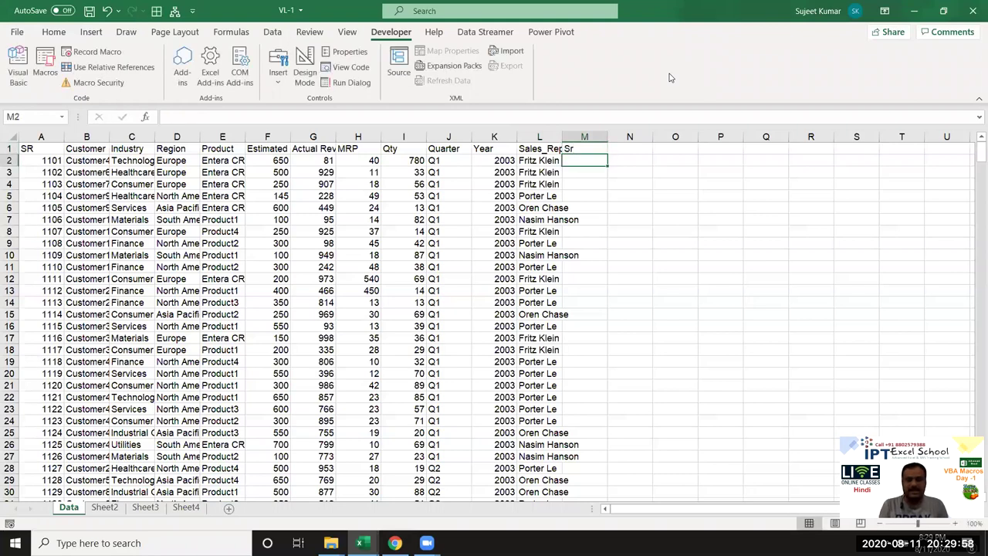
pyautogui.write('1')
pyautogui.press('Return')
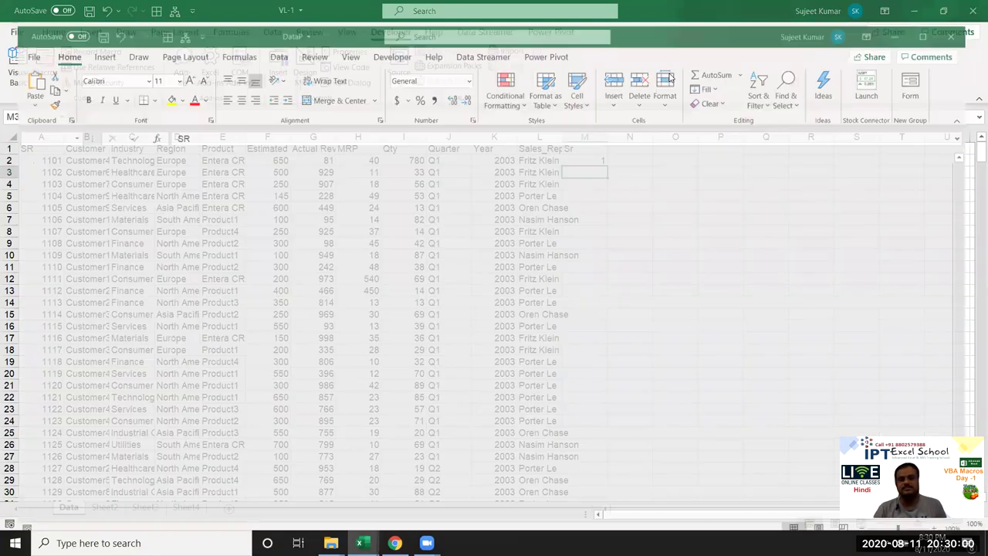
pyautogui.hotkey('ctrl', 'Home')
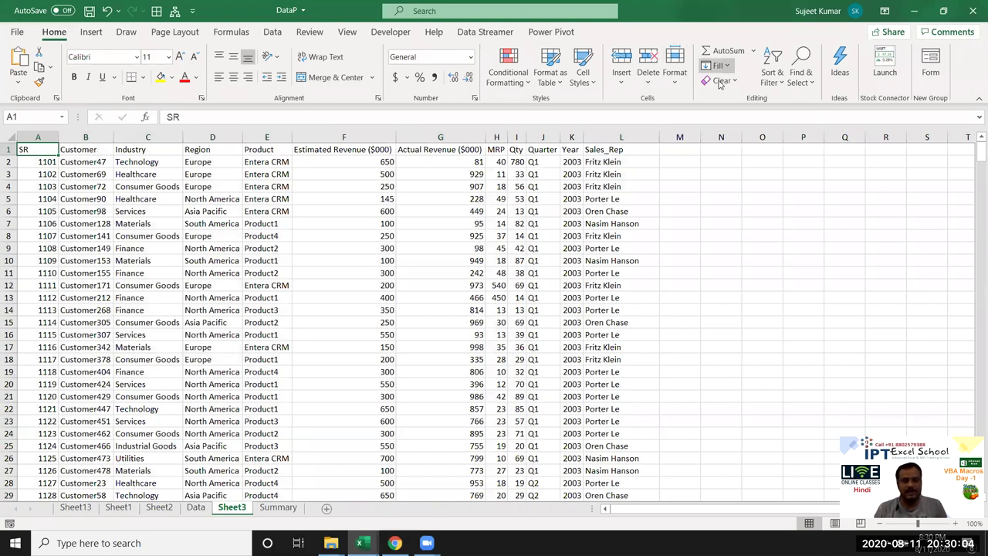
pyautogui.click(571, 236)
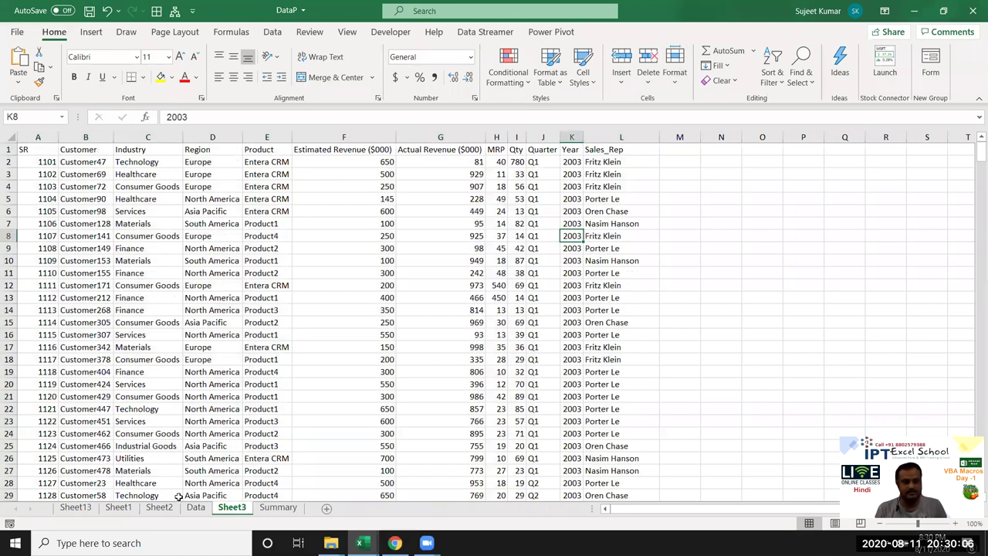
pyautogui.moveTo(360, 543)
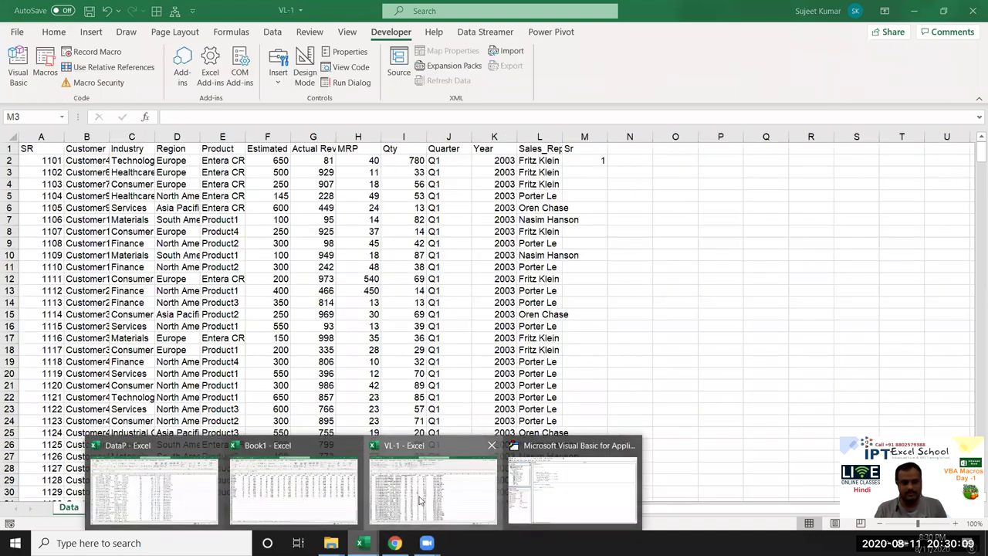
pyautogui.click(420, 500)
pyautogui.write('2')
pyautogui.press('Return')
pyautogui.moveTo(584, 160); pyautogui.dragTo(584, 172)
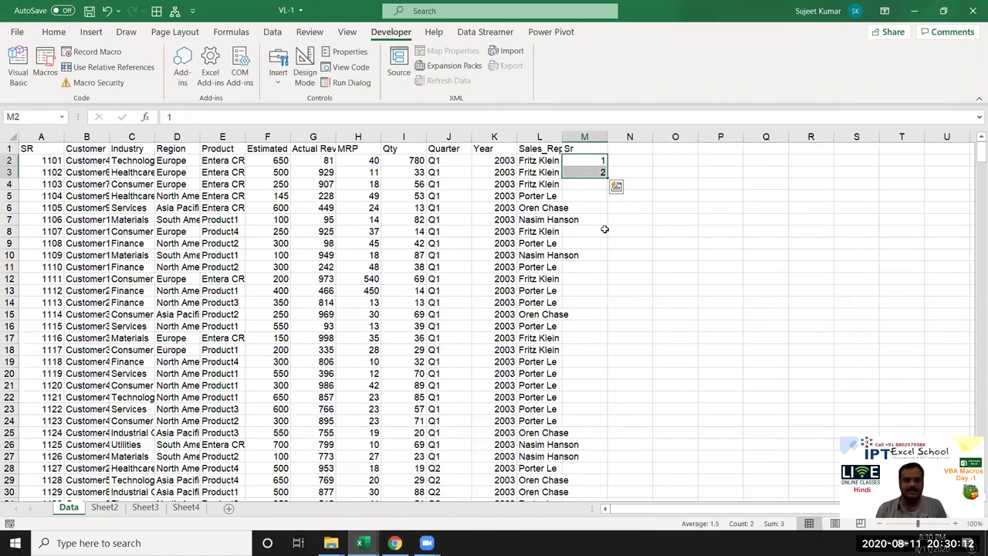
pyautogui.doubleClick(607, 178)
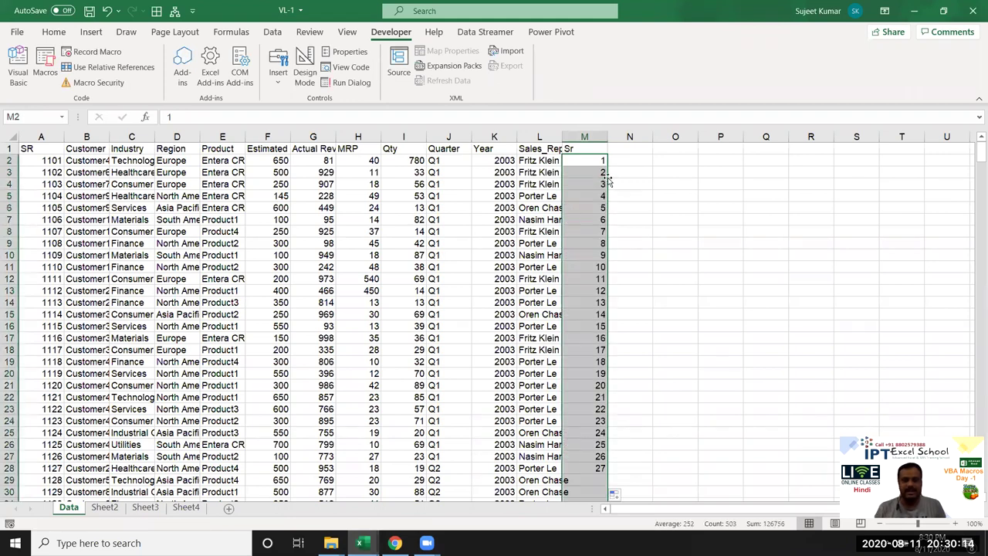
# Paste a second copy of the 1–503 series starting at M505, then select the last row
pyautogui.hotkey('ctrl', 'shift', 'Down')
pyautogui.hotkey('ctrl', 'c')
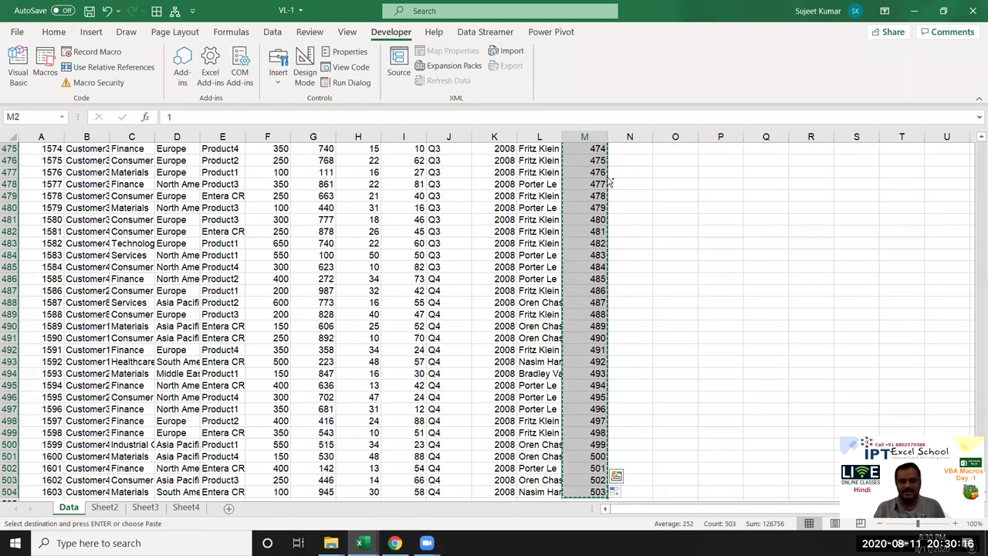
pyautogui.hotkey('ctrl', 'Down')
pyautogui.press('Down')
pyautogui.hotkey('ctrl', 'v')
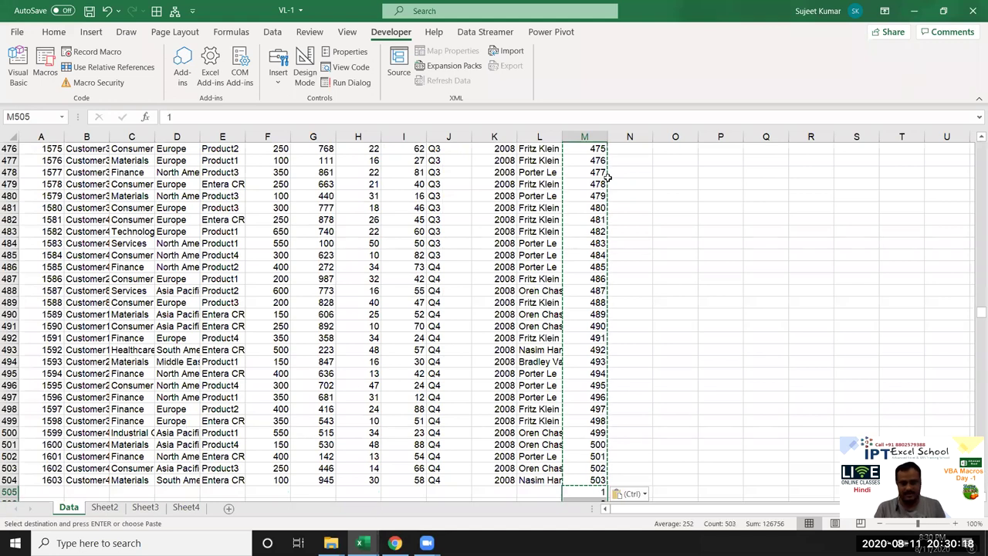
pyautogui.hotkey('ctrl', 'Down')
pyautogui.hotkey('ctrl', 'shift', 'Left')
# Custom-sort the range A1:M1007 by Sr, smallest to largest, so blank rows interleave the records
pyautogui.hotkey('ctrl', 'shift', 'Up')
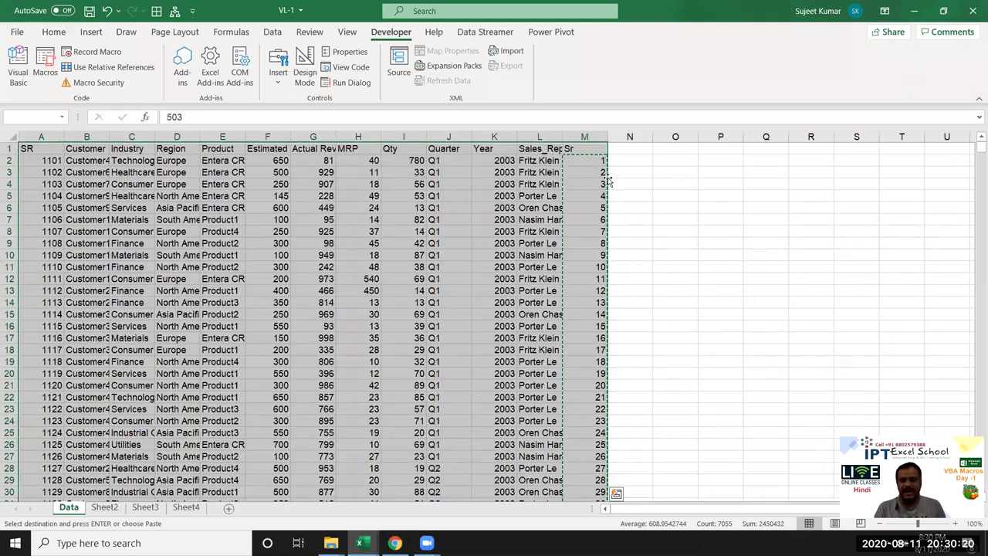
pyautogui.click(53, 32)
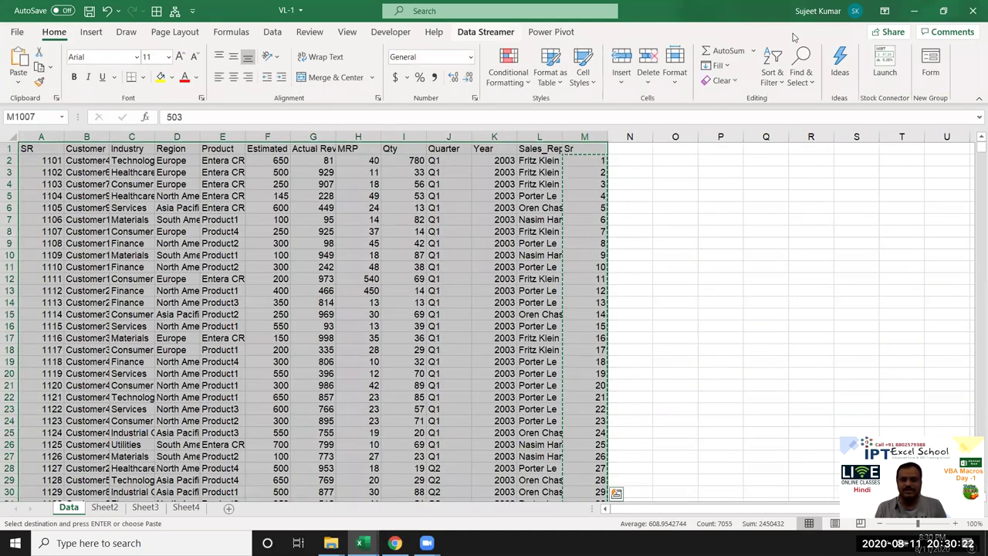
pyautogui.click(809, 86)
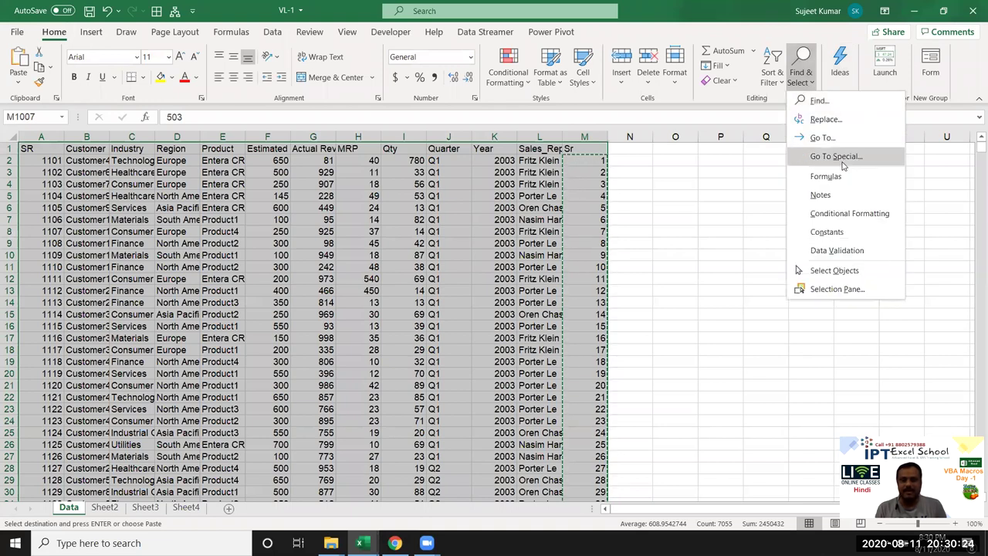
pyautogui.click(772, 75)
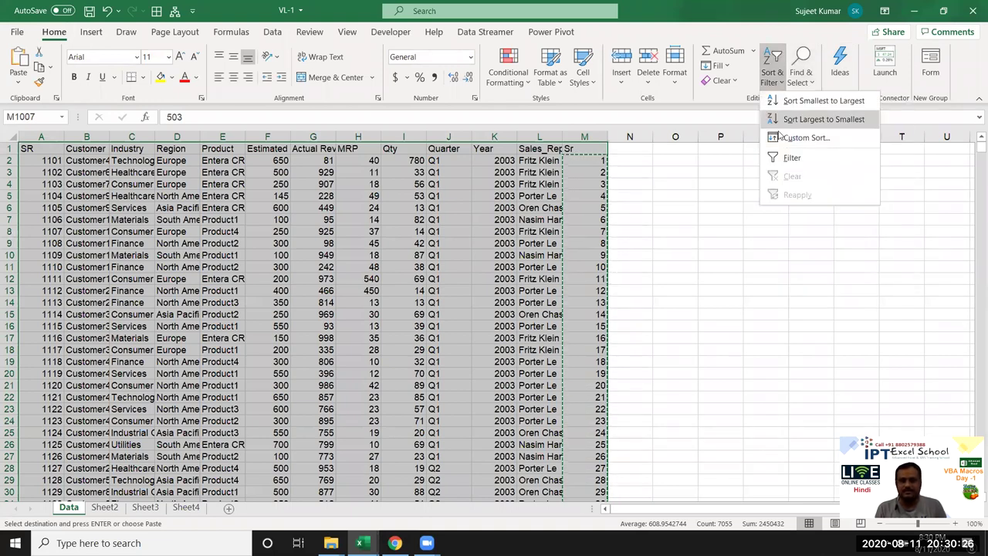
pyautogui.click(785, 142)
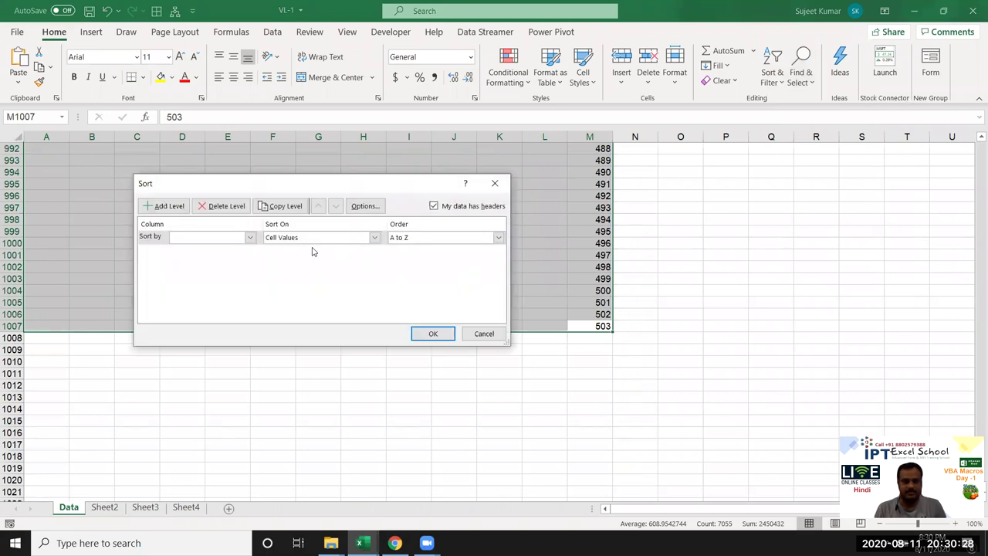
pyautogui.click(249, 237)
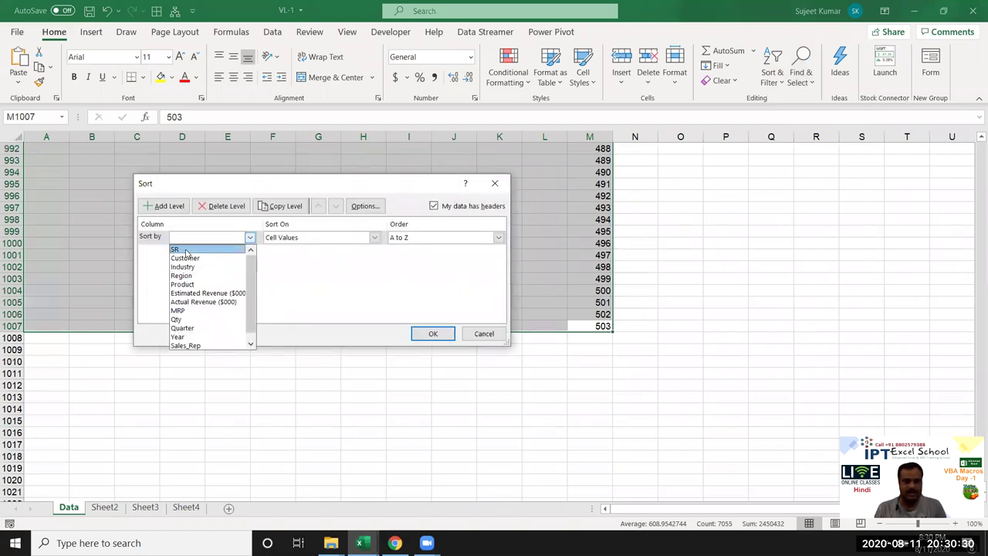
pyautogui.click(189, 345)
pyautogui.click(433, 334)
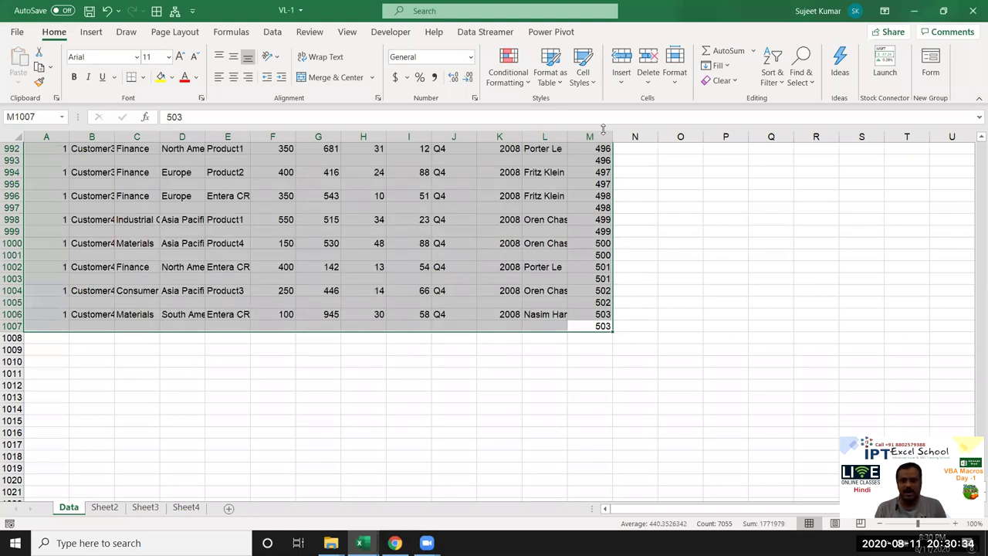
pyautogui.click(600, 166)
pyautogui.hotkey('ctrl', 'Up')
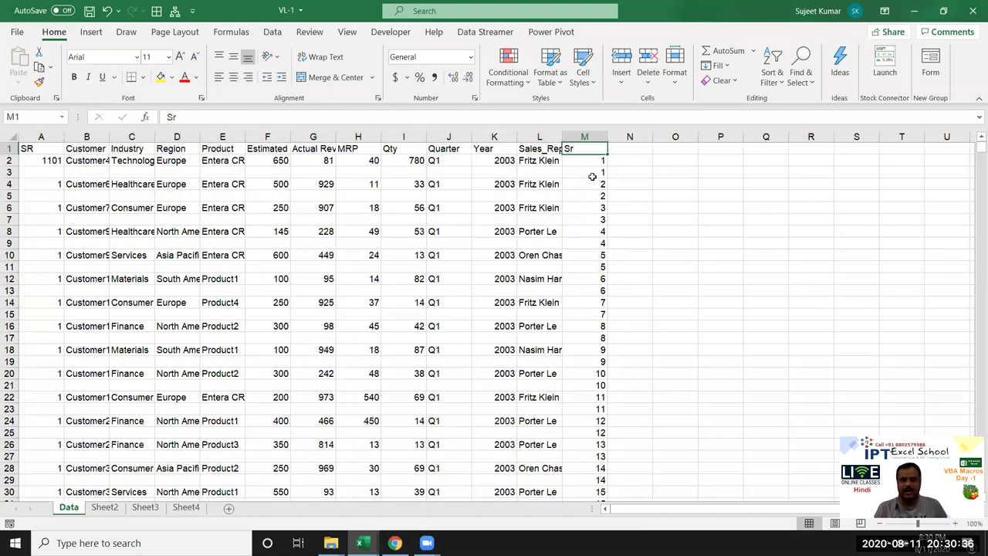
# Clear column M's Sr numbers, then close VL-1 and DataP choosing Don't Save
pyautogui.hotkey('ctrl', 'space')
pyautogui.press('Delete')
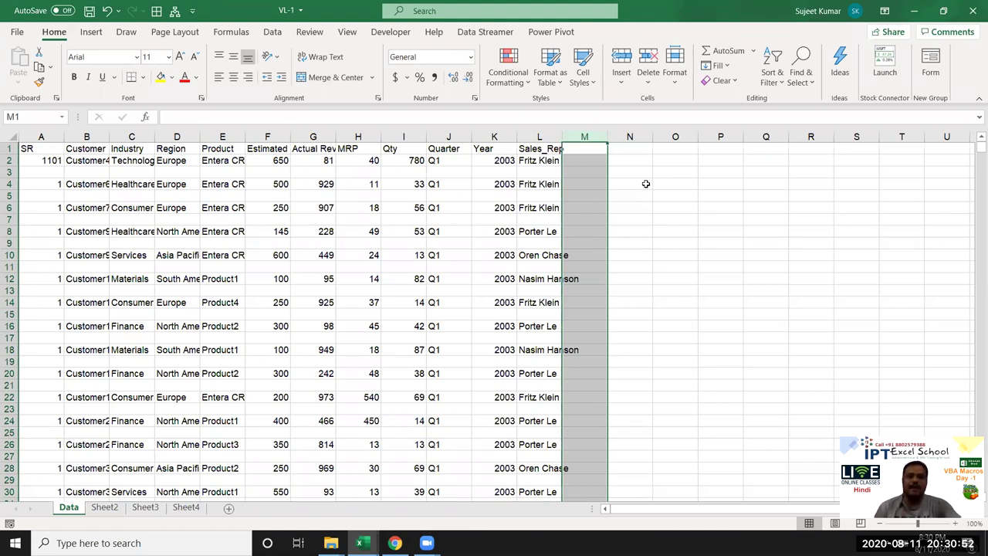
pyautogui.click(972, 10)
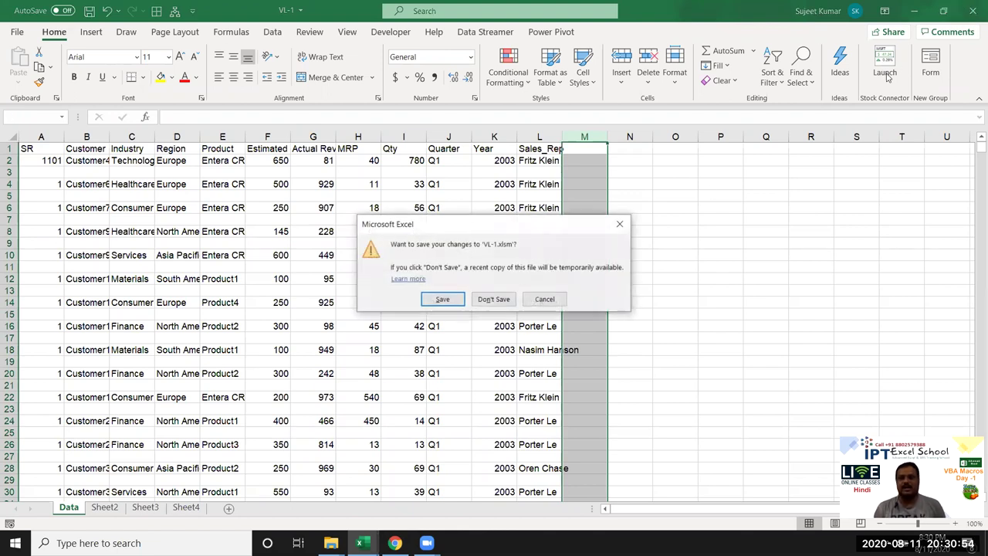
pyautogui.click(494, 299)
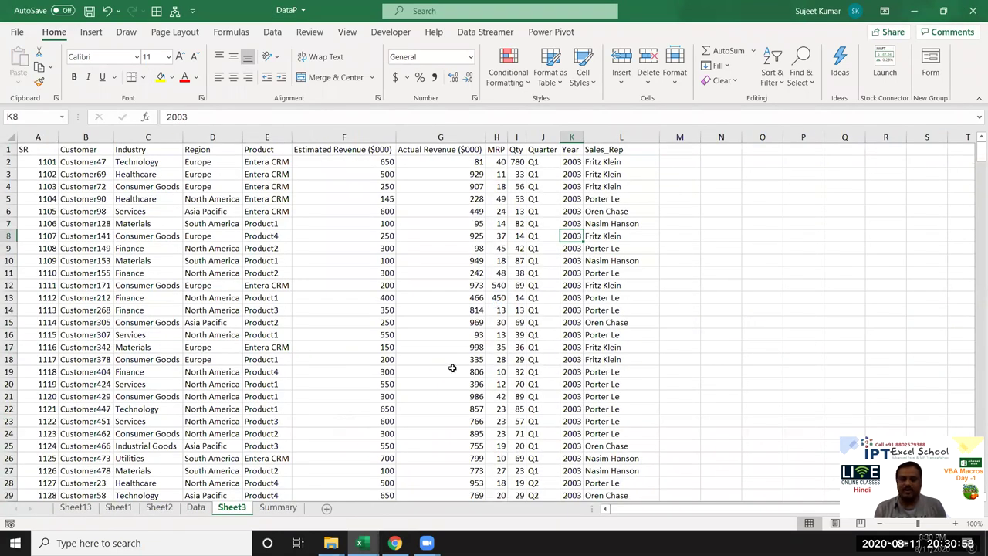
pyautogui.click(972, 11)
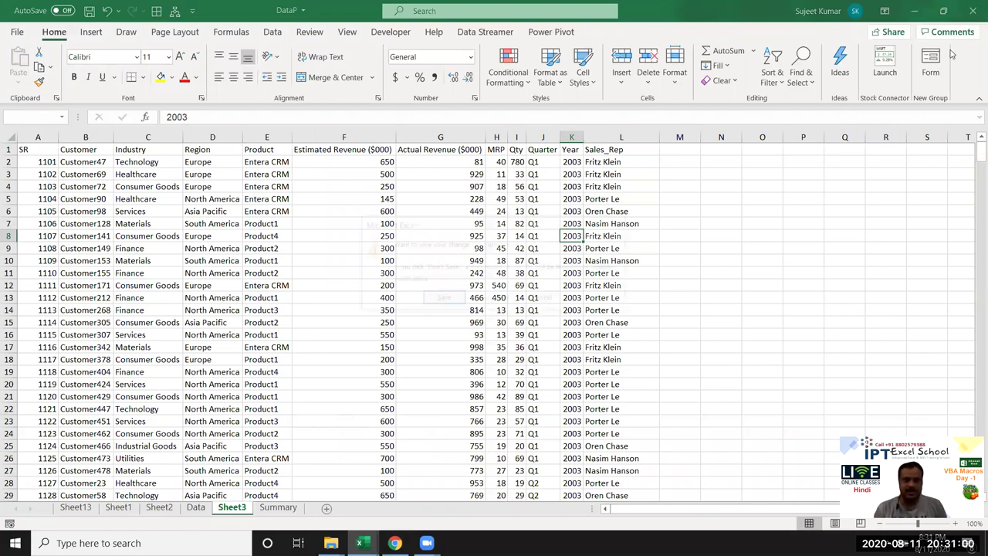
pyautogui.click(494, 298)
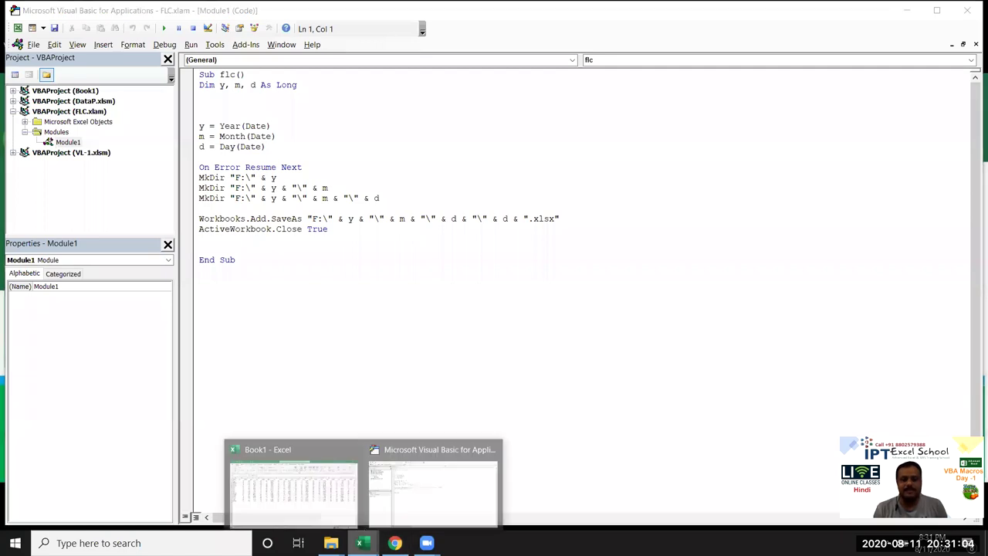
# Bring Book1 forward, showing Sheet7's names table with Qty, MRP and Amt columns
pyautogui.click(348, 484)
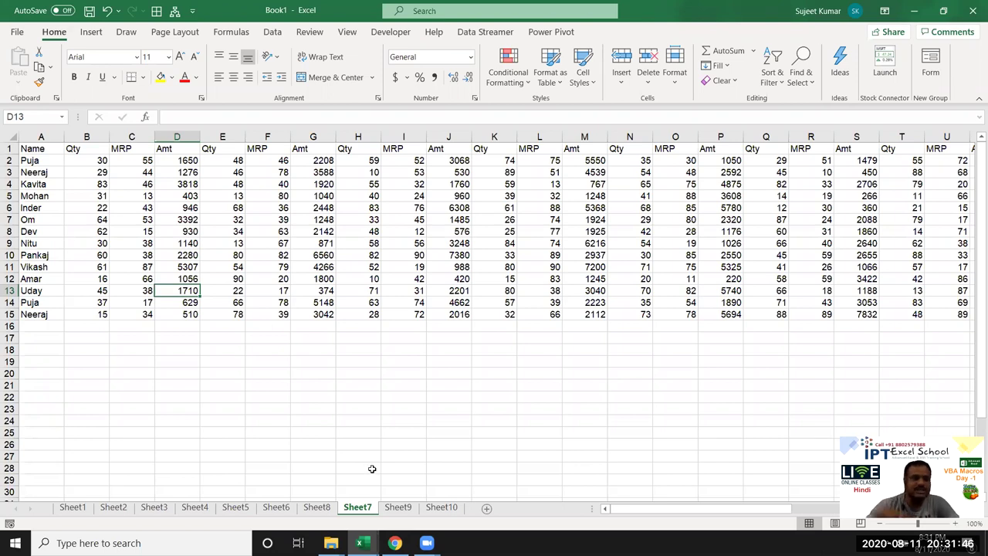
pyautogui.click(382, 32)
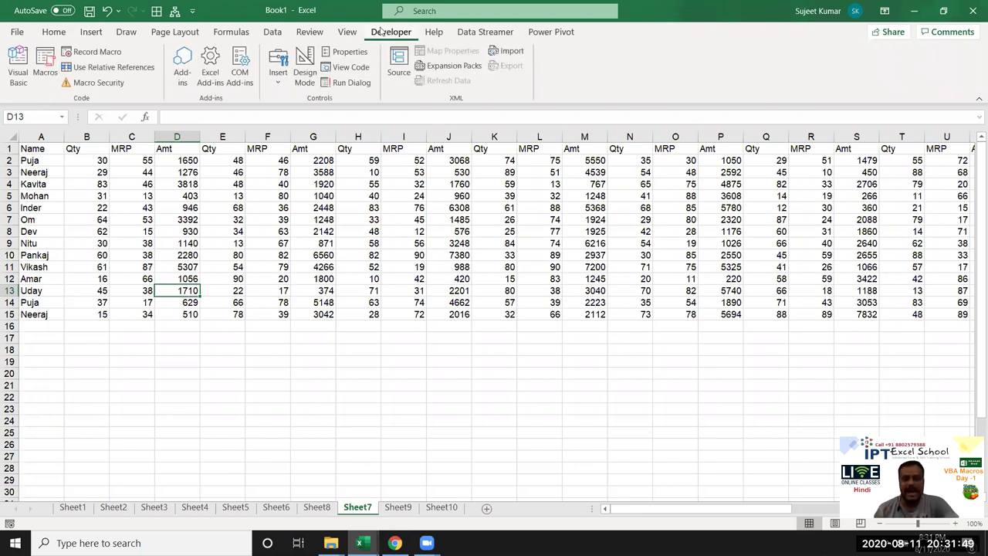
pyautogui.click(418, 187)
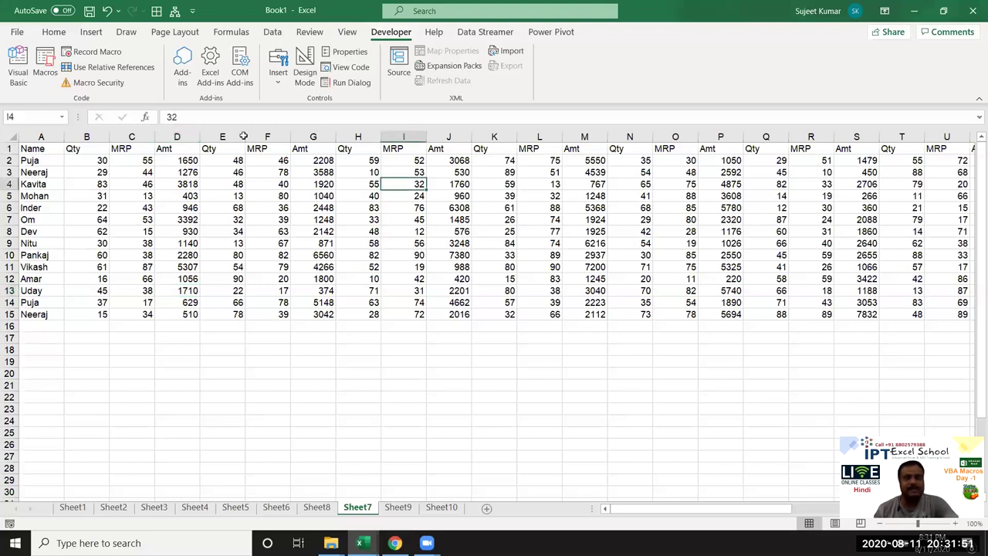
pyautogui.click(16, 34)
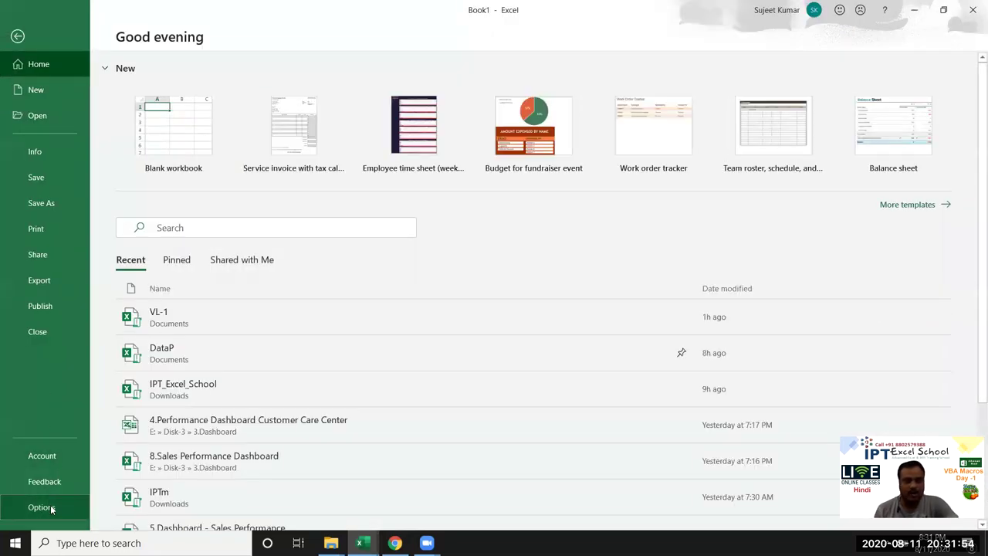
pyautogui.click(46, 507)
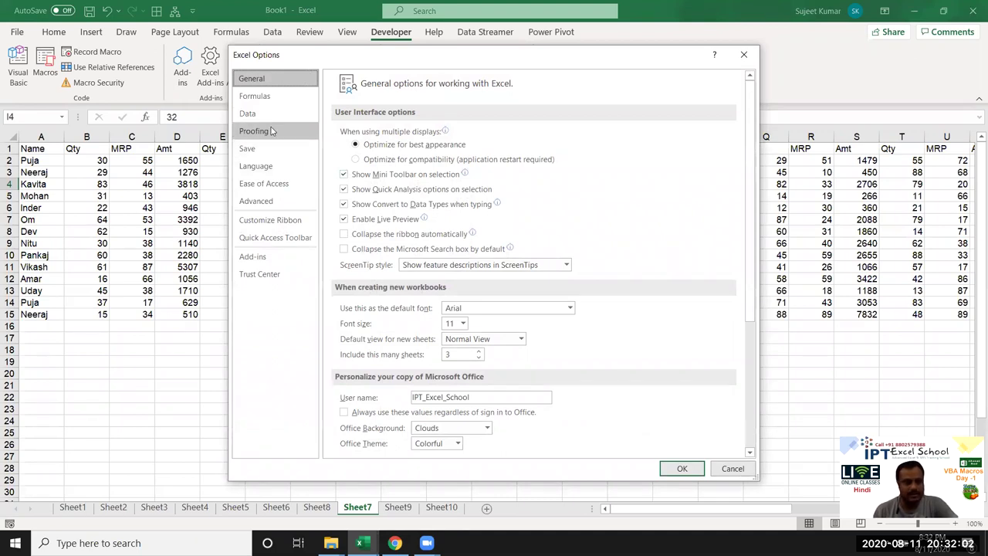
pyautogui.click(252, 202)
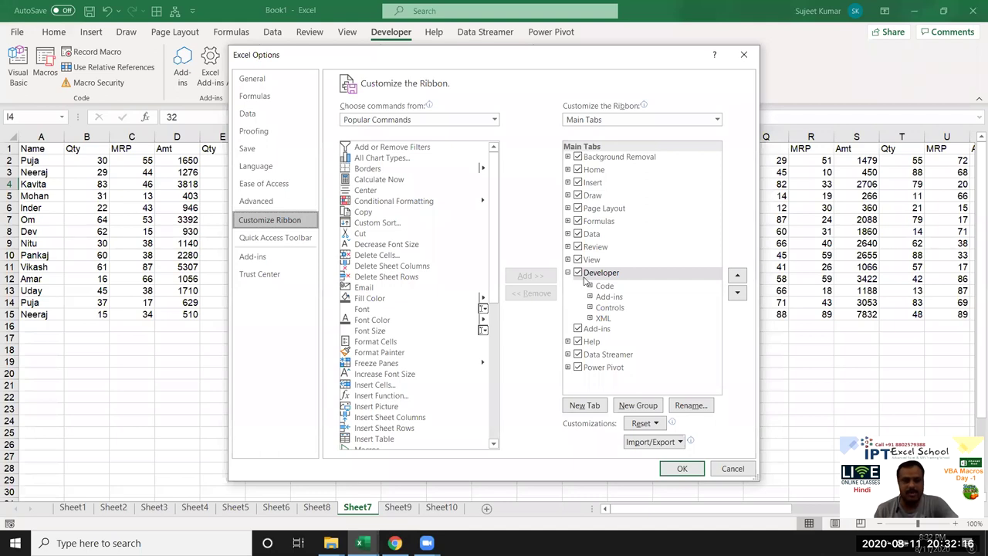
pyautogui.click(743, 54)
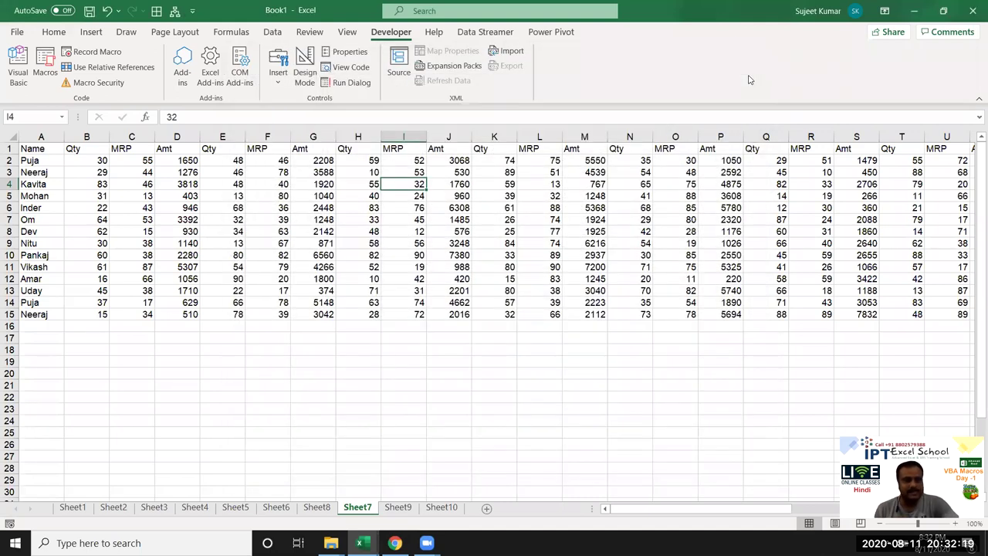
pyautogui.click(467, 266)
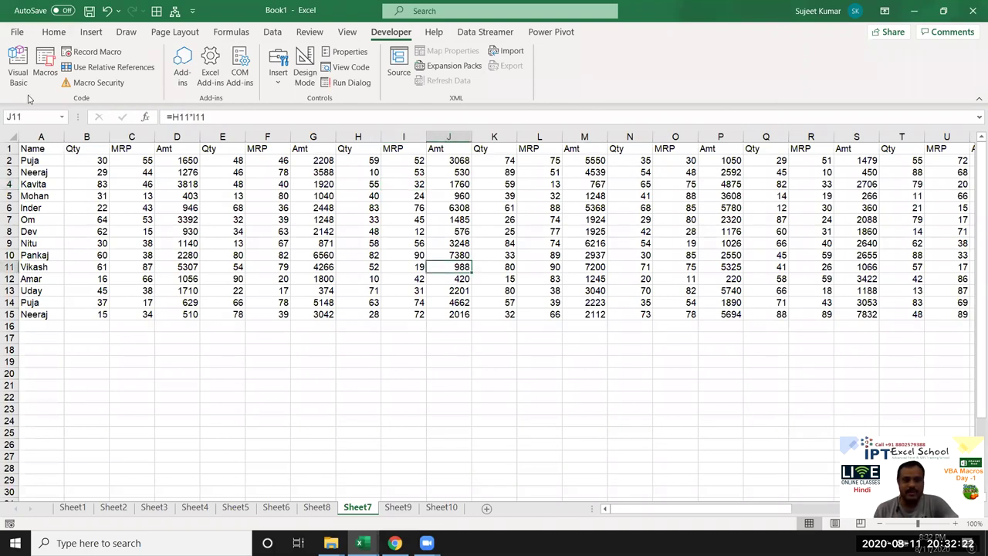
pyautogui.click(17, 73)
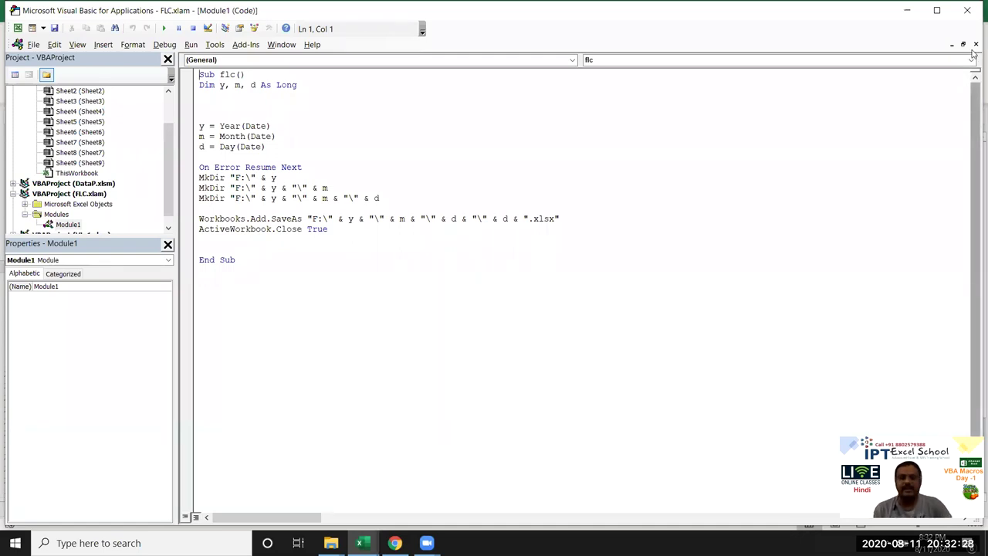
pyautogui.click(967, 10)
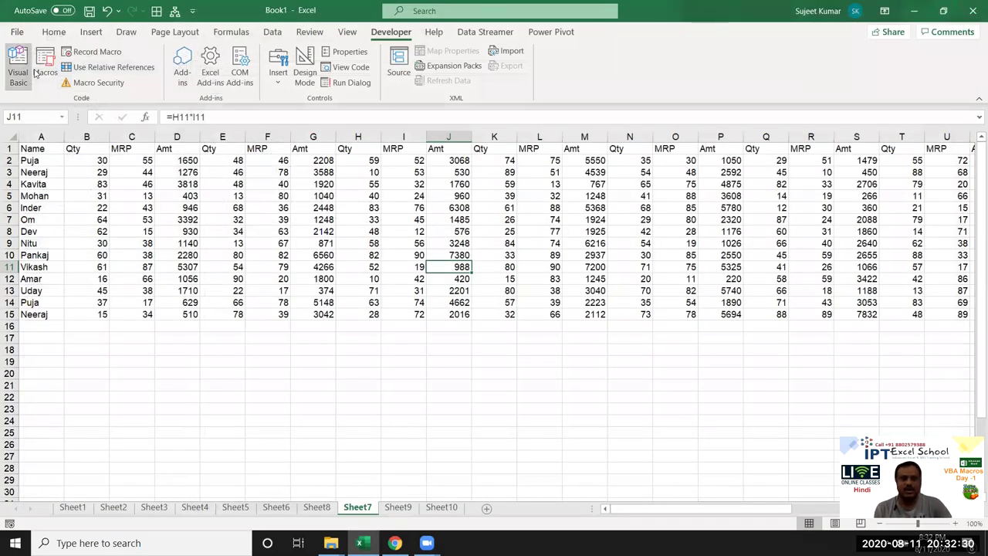
pyautogui.click(92, 82)
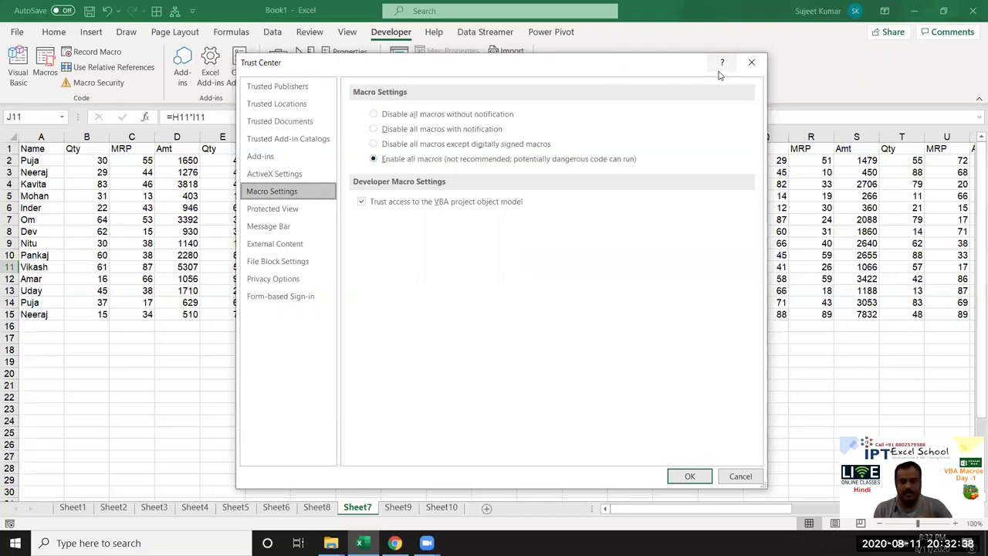
pyautogui.click(749, 66)
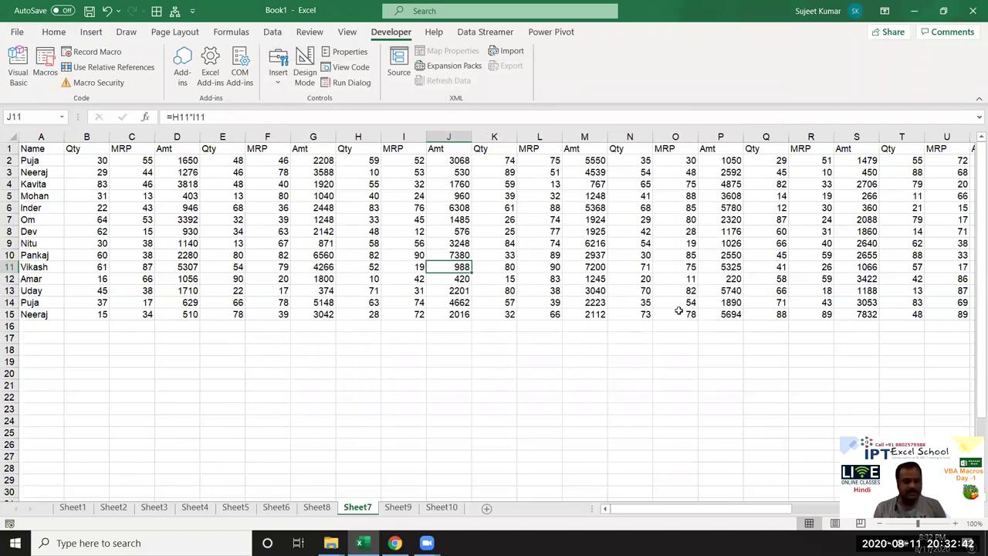
pyautogui.hotkey('ctrl', 's')
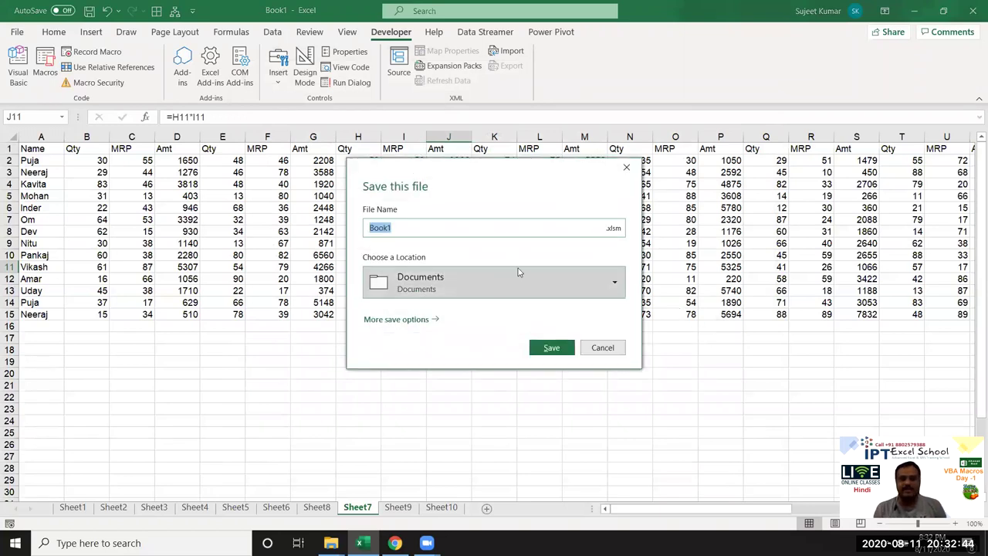
pyautogui.click(617, 230)
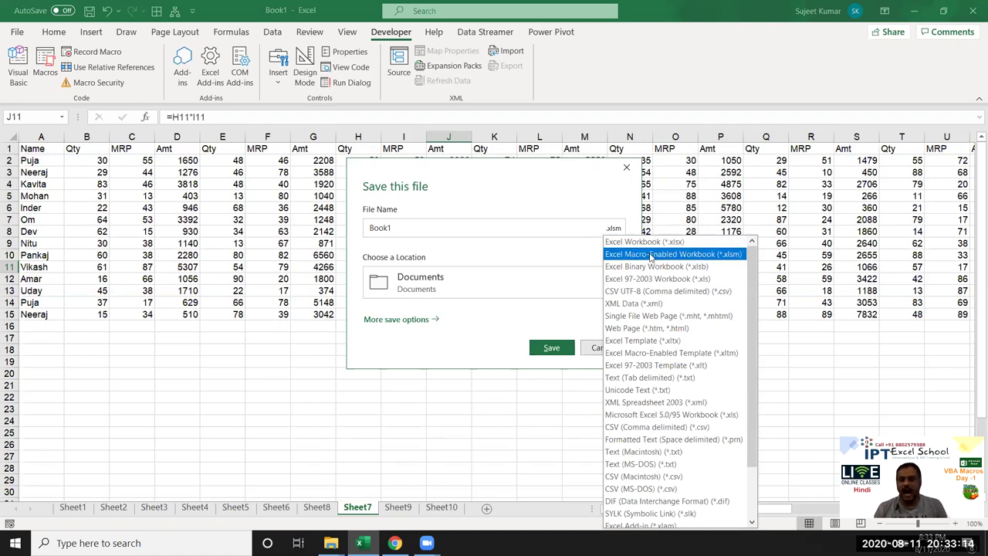
pyautogui.click(940, 285)
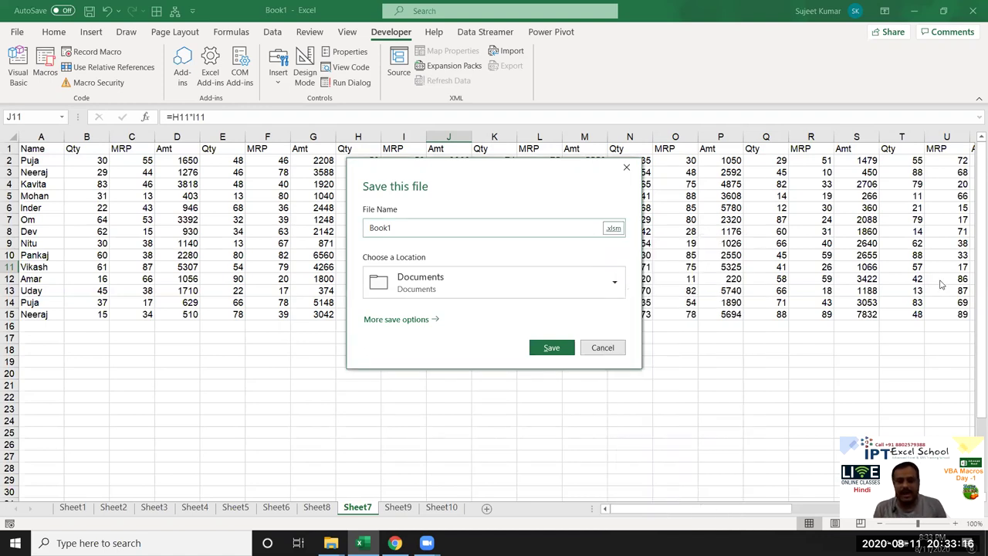
pyautogui.click(940, 286)
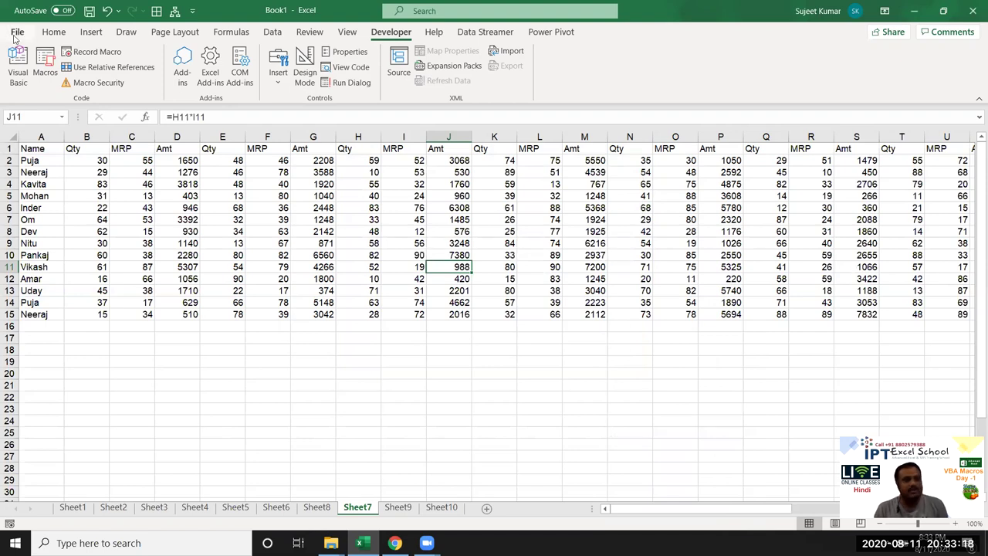
# Make Excel Macro-Enabled Workbook the default save format in Options, then check it with Ctrl+S and cancel
pyautogui.click(17, 34)
pyautogui.click(46, 505)
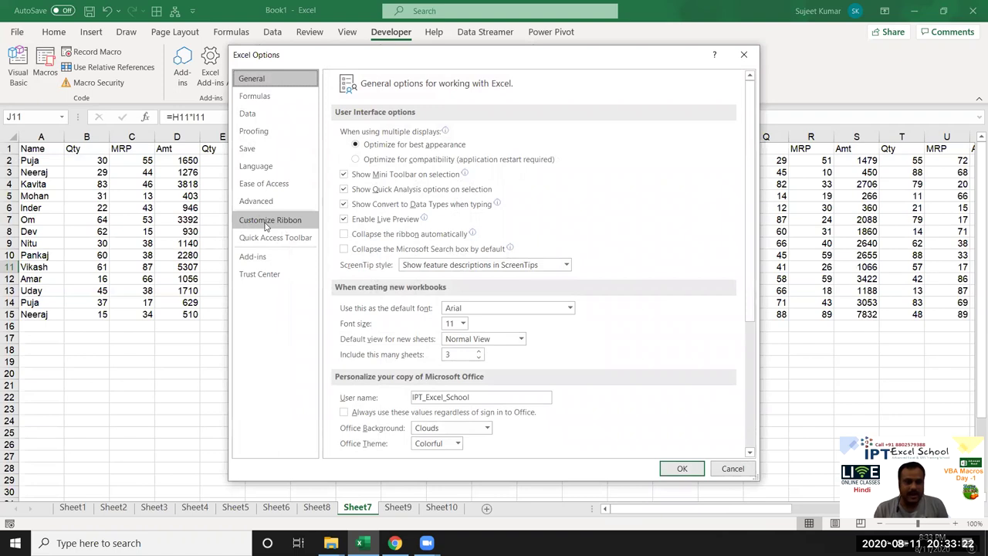
pyautogui.click(267, 150)
pyautogui.click(514, 148)
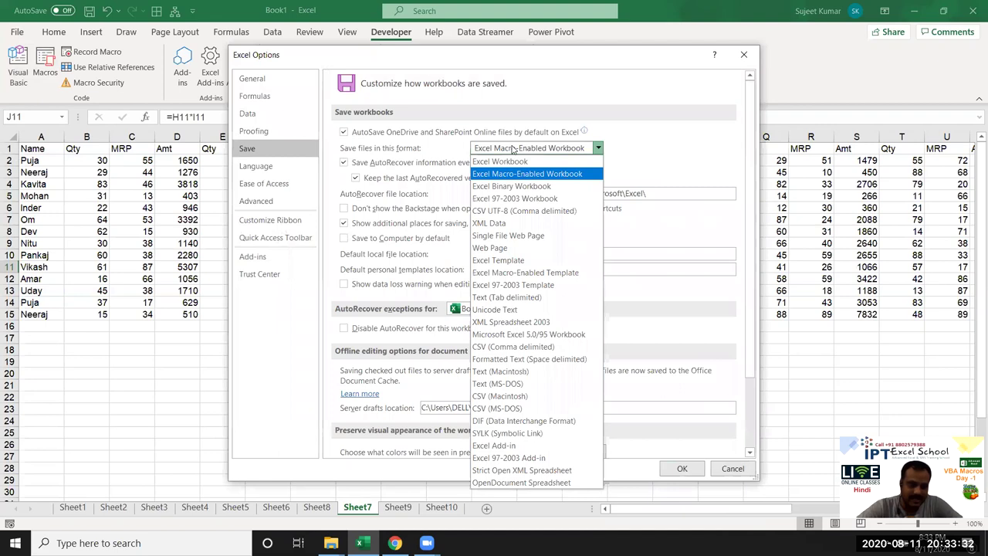
pyautogui.click(513, 147)
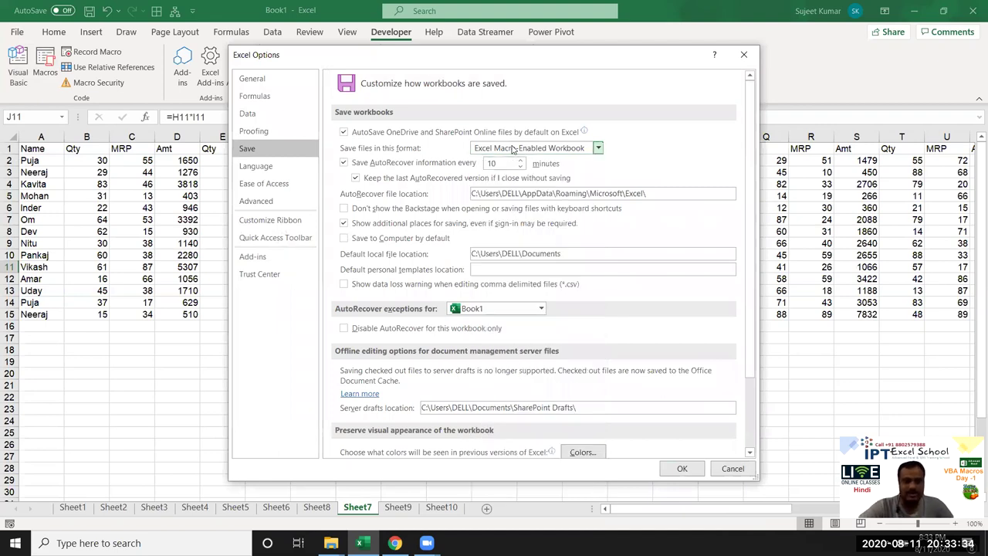
pyautogui.press('Return')
pyautogui.hotkey('ctrl', 's')
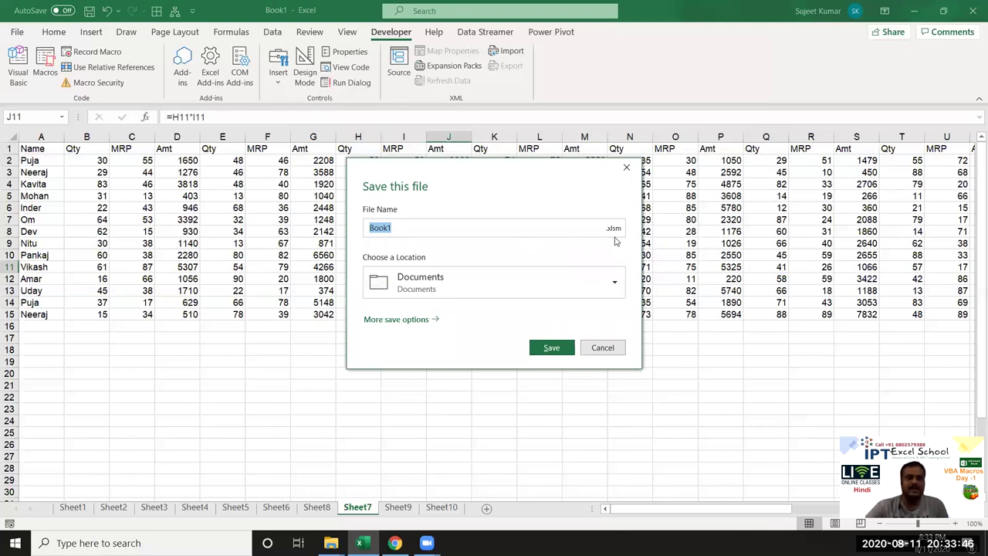
pyautogui.press('Escape')
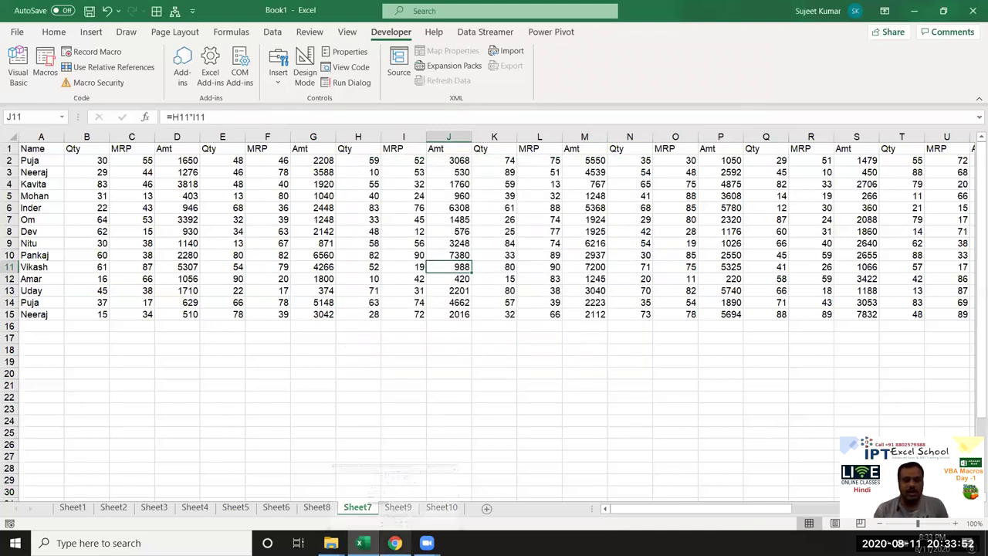
# In Chrome, go to excel-vba.com and reload it to get past the ad
pyautogui.click(394, 542)
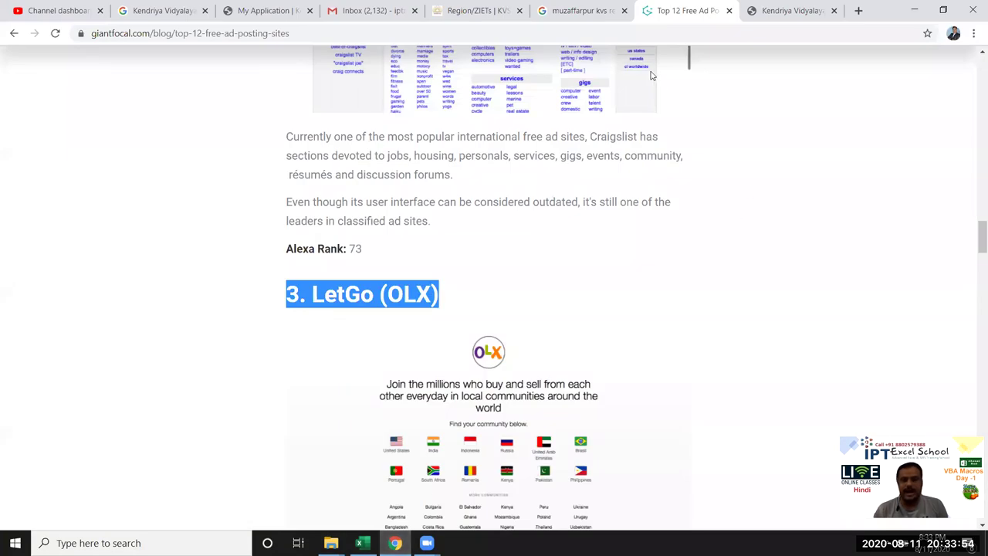
pyautogui.click(604, 31)
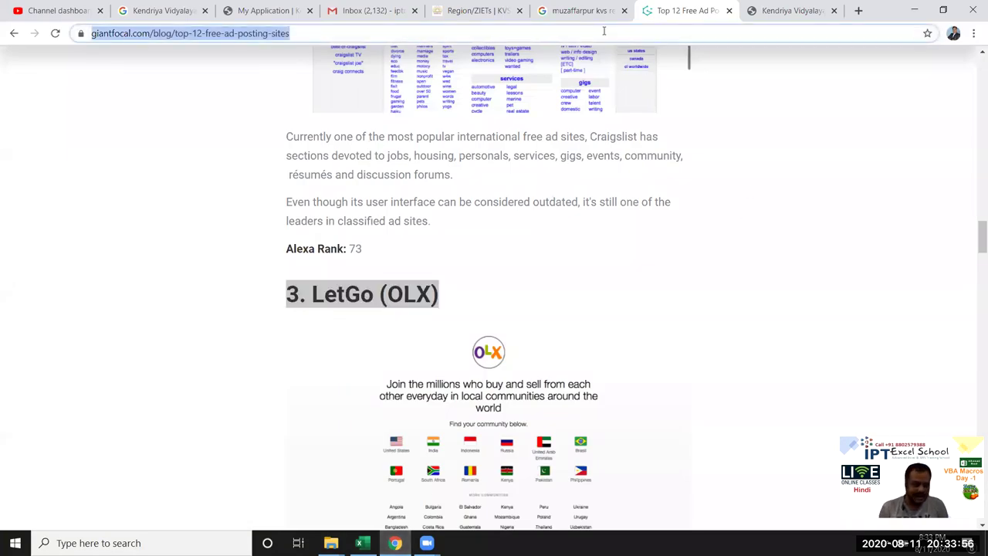
pyautogui.write('excel')
pyautogui.press('Return')
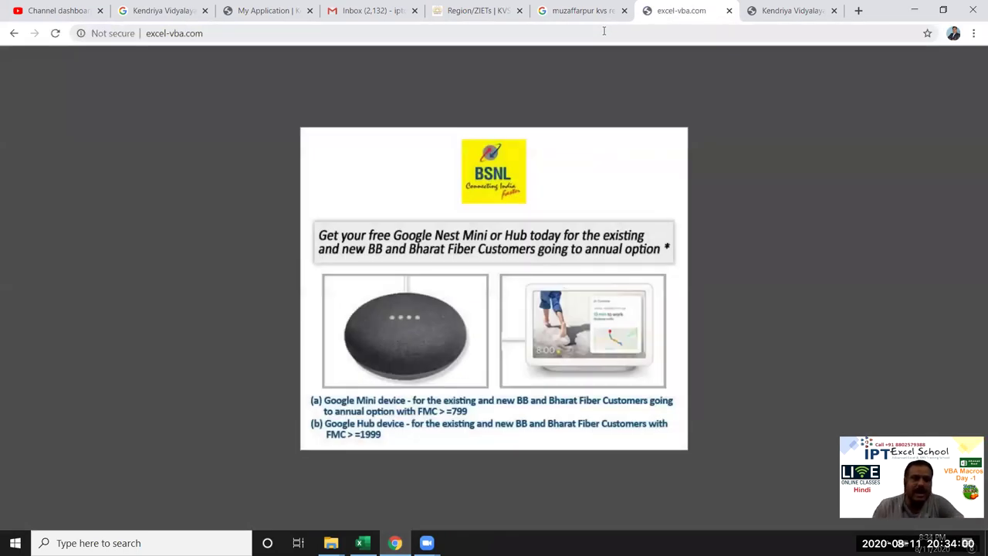
pyautogui.click(560, 32)
pyautogui.press('Return')
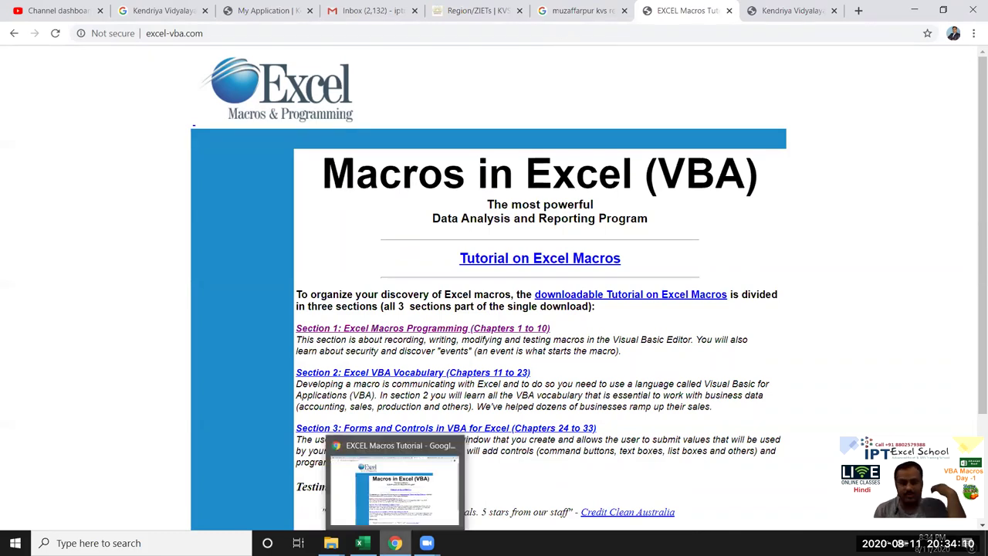
# Browse the Section 1 macros programming samples page, then return to the home page
pyautogui.click(482, 330)
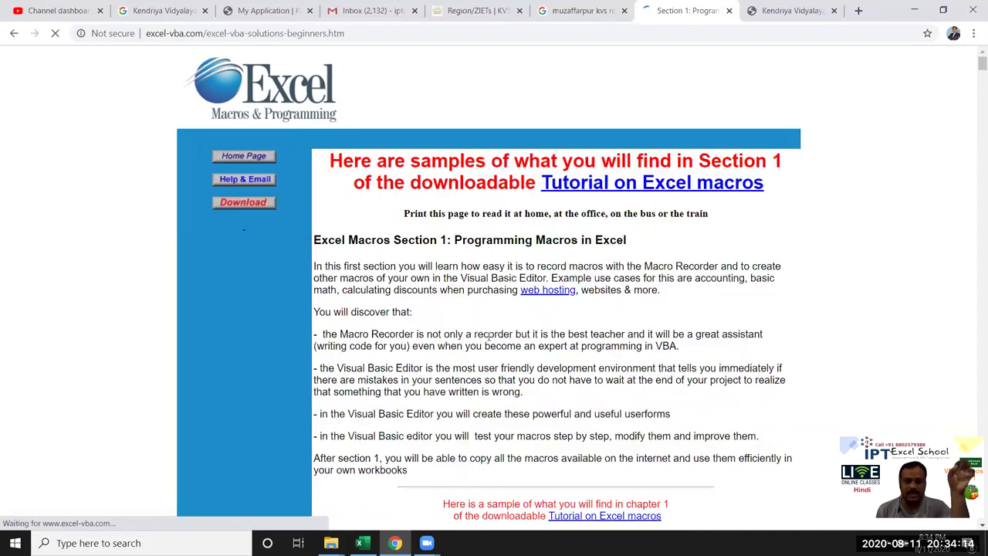
pyautogui.scroll(-3, 494, 340)
pyautogui.scroll(-3, 498, 343)
pyautogui.scroll(-5, 504, 353)
pyautogui.scroll(-3, 504, 353)
pyautogui.scroll(-4, 502, 353)
pyautogui.scroll(-4, 500, 357)
pyautogui.scroll(-3, 498, 361)
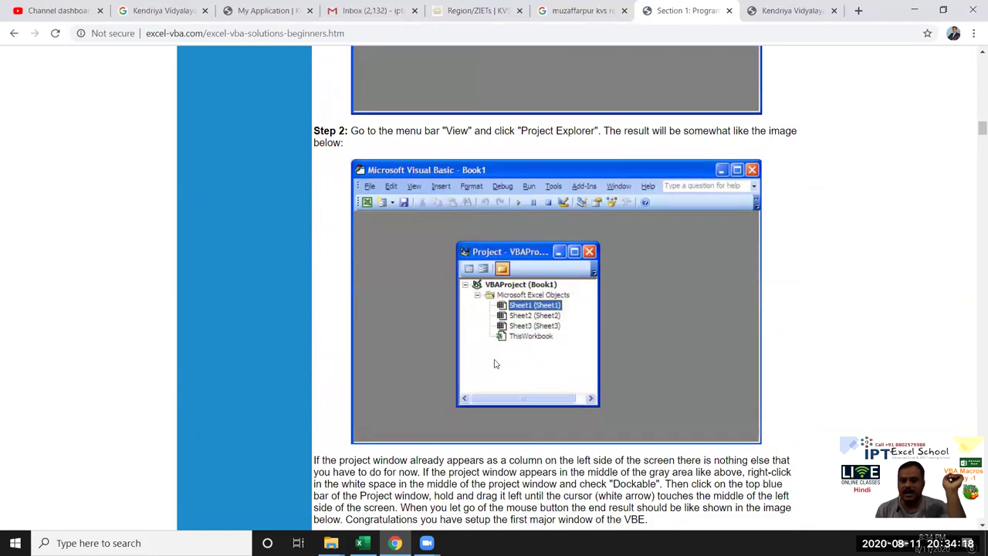
pyautogui.scroll(-4, 495, 364)
pyautogui.scroll(-5, 494, 365)
pyautogui.scroll(-5, 491, 370)
pyautogui.scroll(-4, 487, 375)
pyautogui.scroll(-5, 487, 375)
pyautogui.scroll(-6, 487, 378)
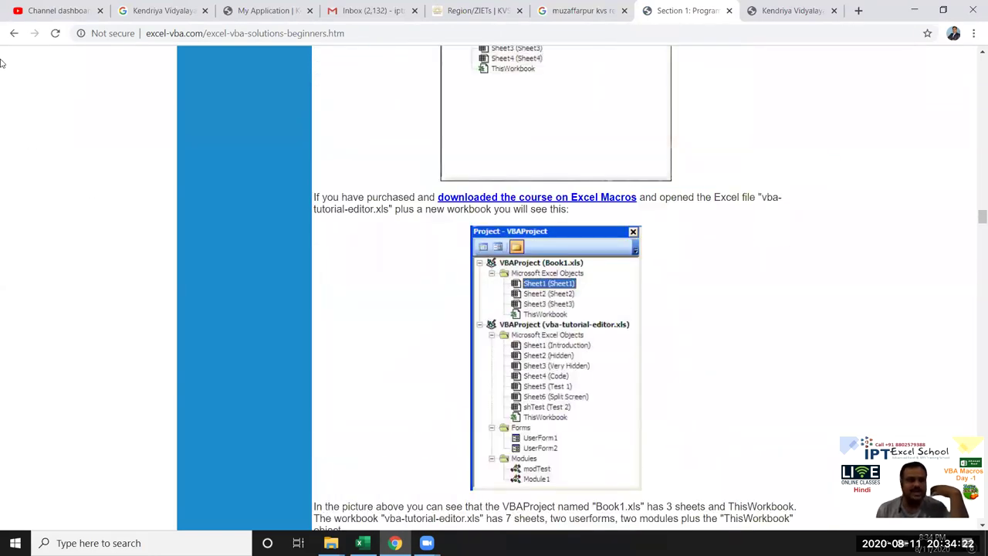
pyautogui.hotkey('alt', 'Left')
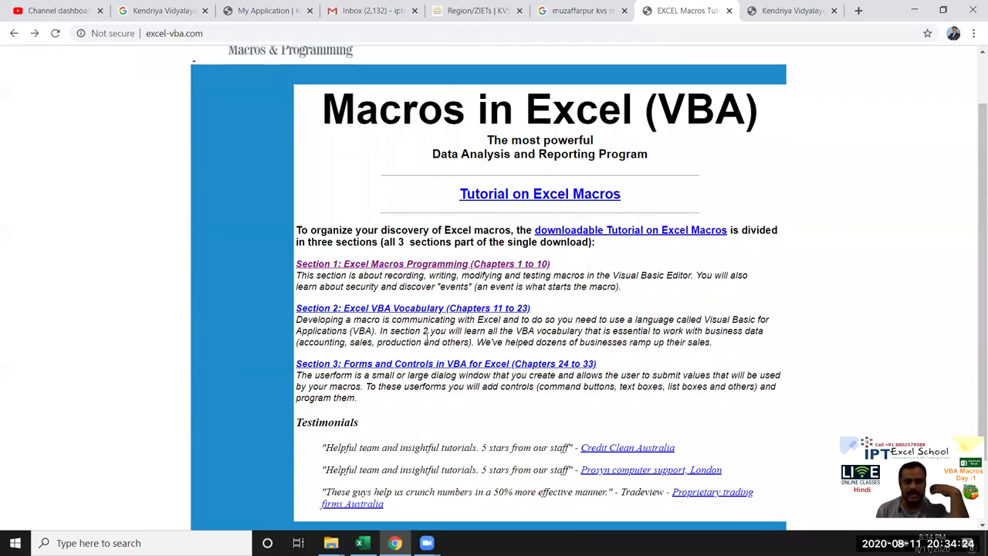
# Browse the Section 2 VBA vocabulary samples page, then go back to the tutorial home page
pyautogui.click(415, 312)
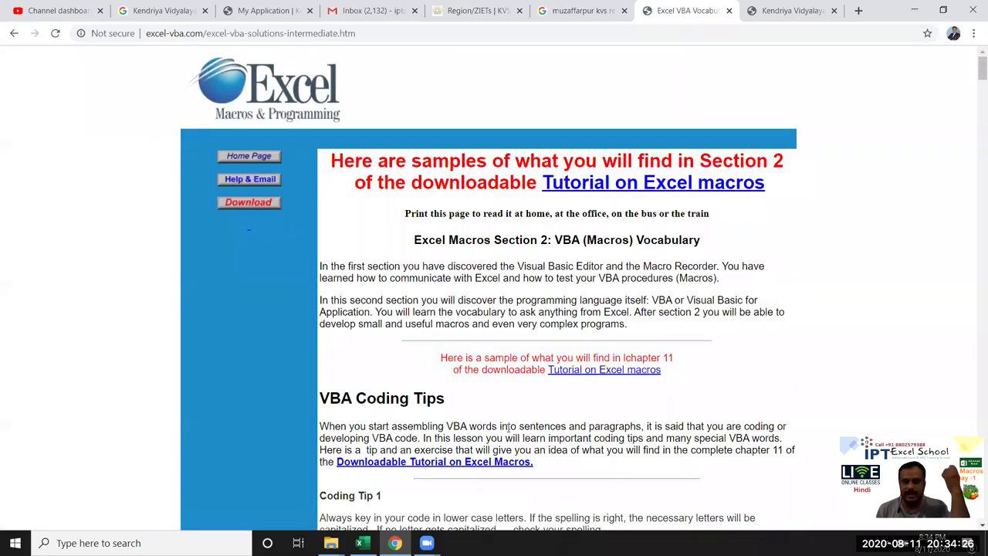
pyautogui.scroll(-4, 540, 447)
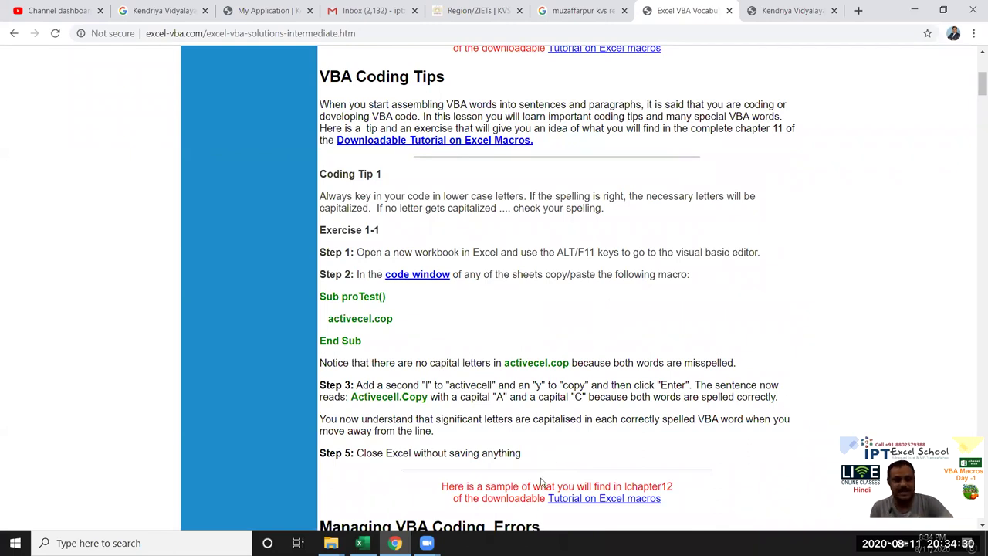
pyautogui.scroll(-5, 542, 482)
pyautogui.scroll(-4, 533, 486)
pyautogui.scroll(-5, 524, 489)
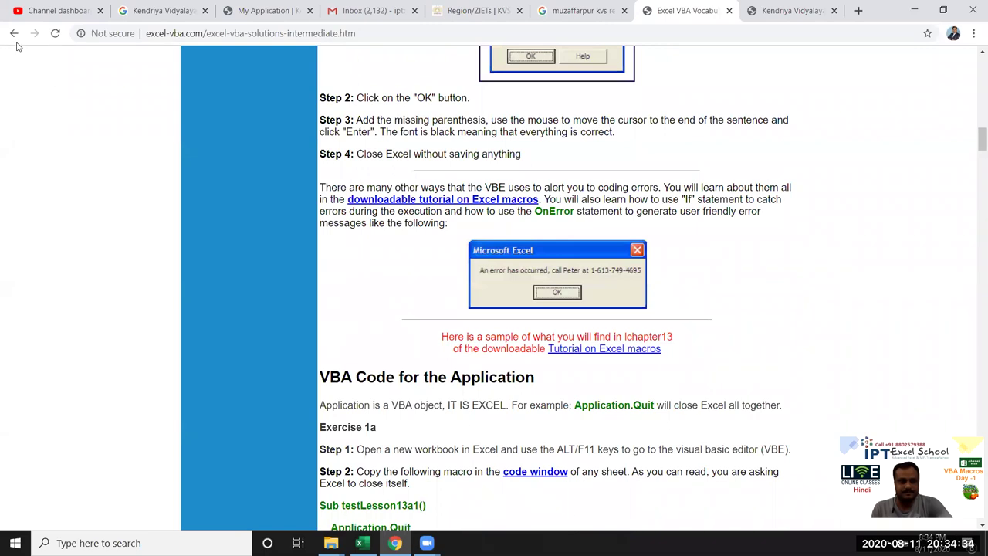
pyautogui.click(15, 36)
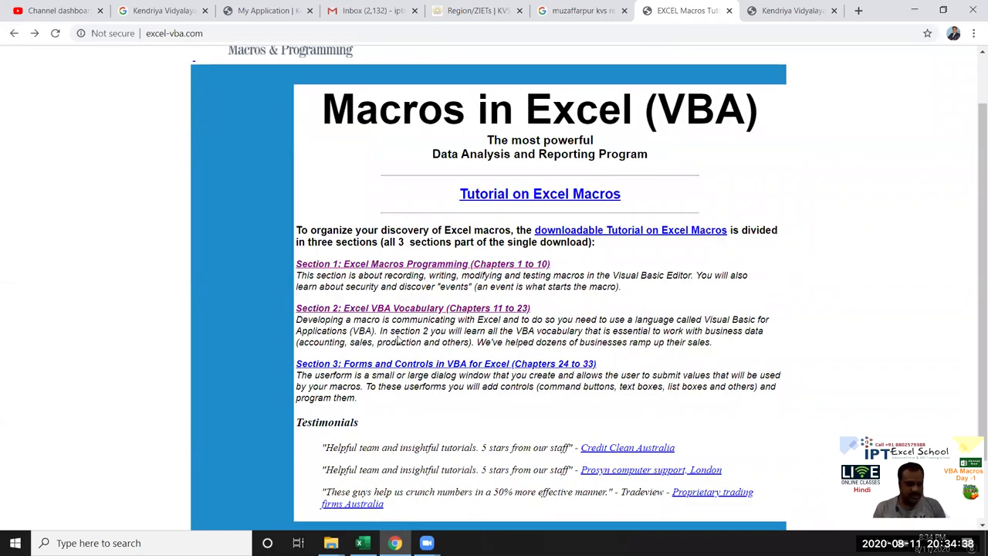
# Minimise Chrome with Windows+D to reveal the IPT Excel School desktop wallpaper
pyautogui.press('super+d')
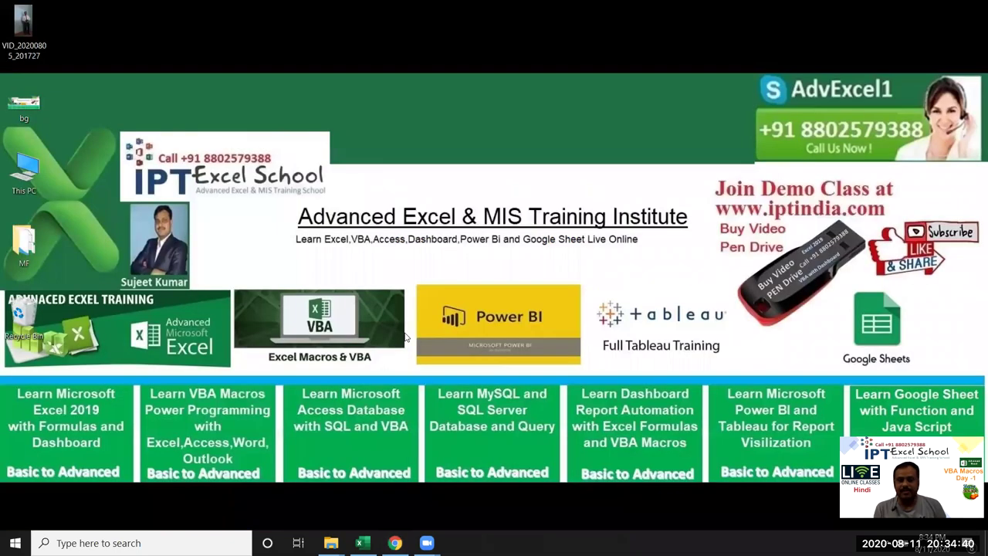